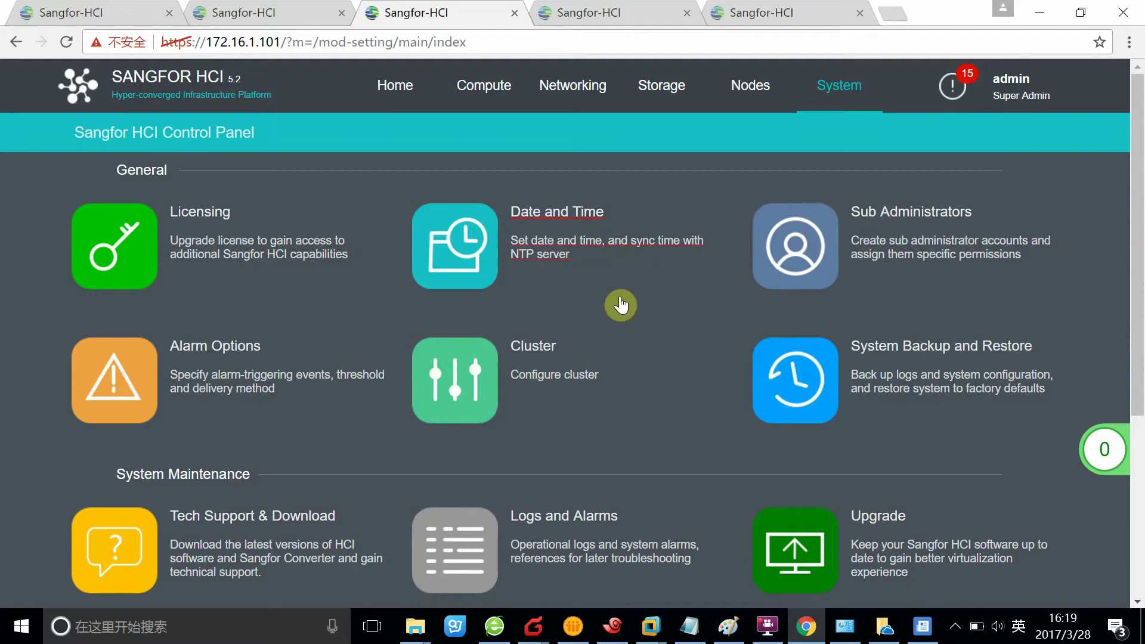
# - Review the alarm list and resource scheduling logs on the logs and alarms page
pyautogui.scroll(-2, 618, 304)
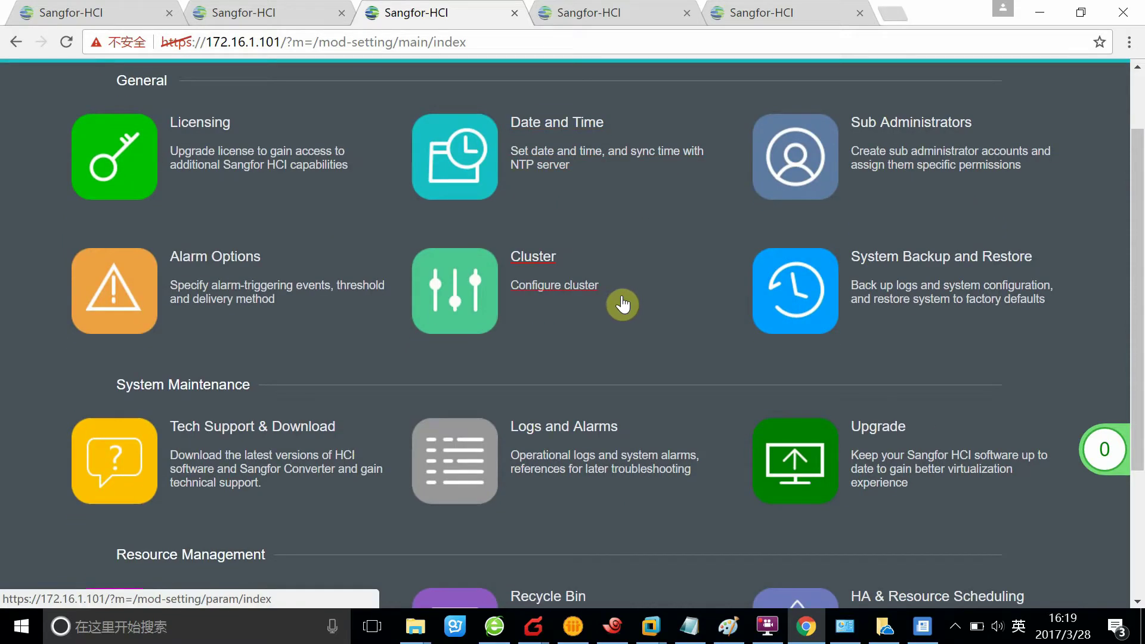
pyautogui.scroll(2, 622, 304)
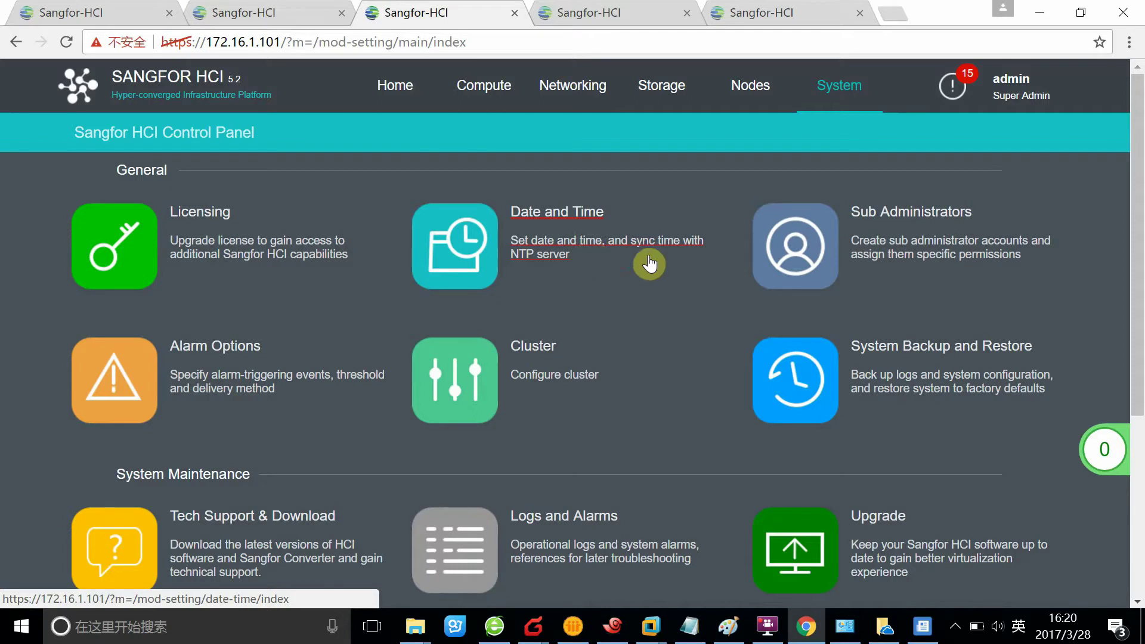
pyautogui.scroll(-3, 1100, 518)
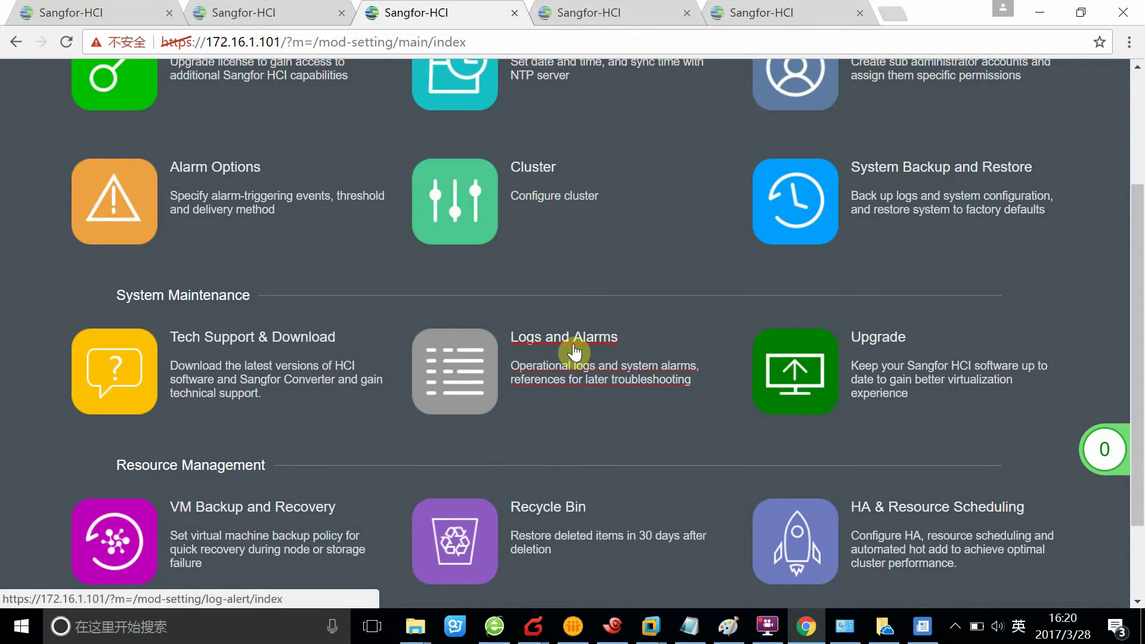
pyautogui.click(629, 344)
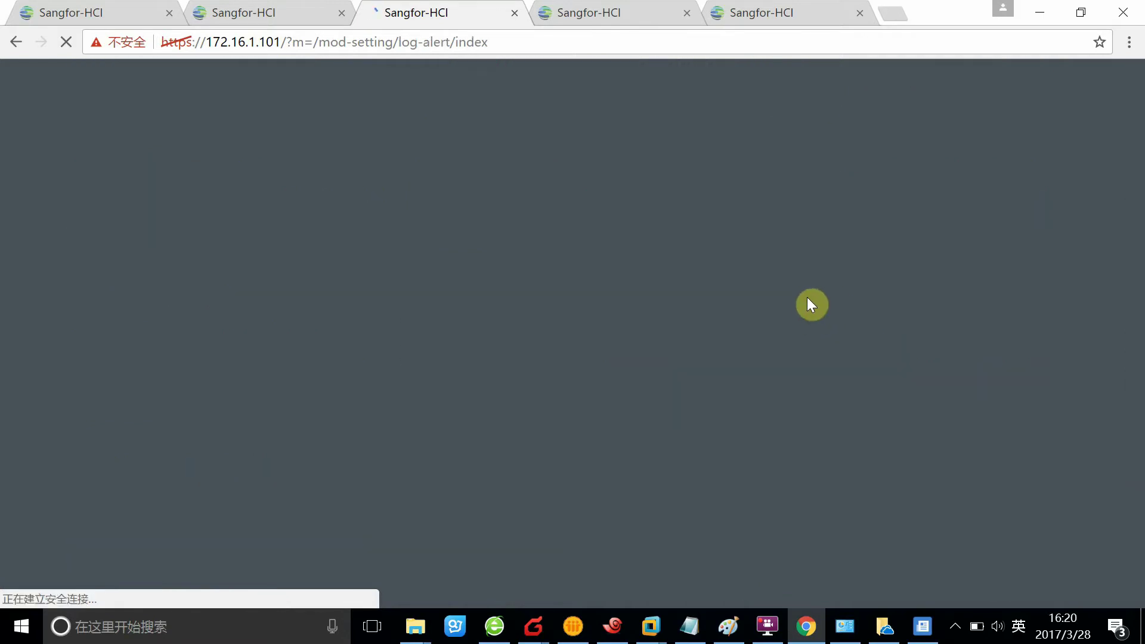
pyautogui.scroll(-5, 808, 297)
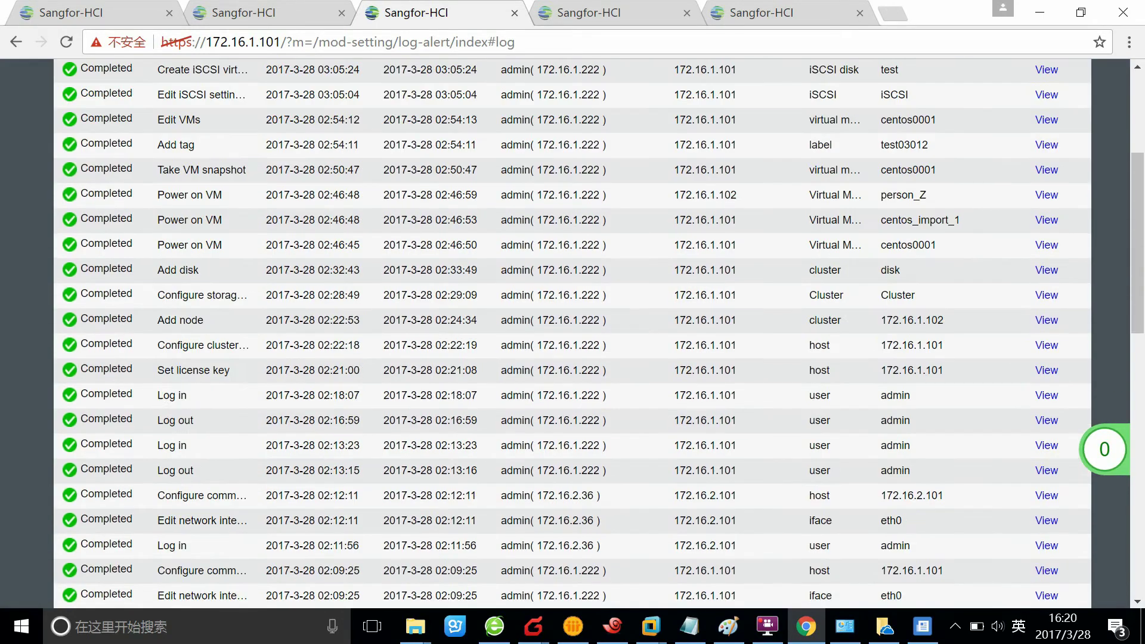
pyautogui.scroll(5, 493, 324)
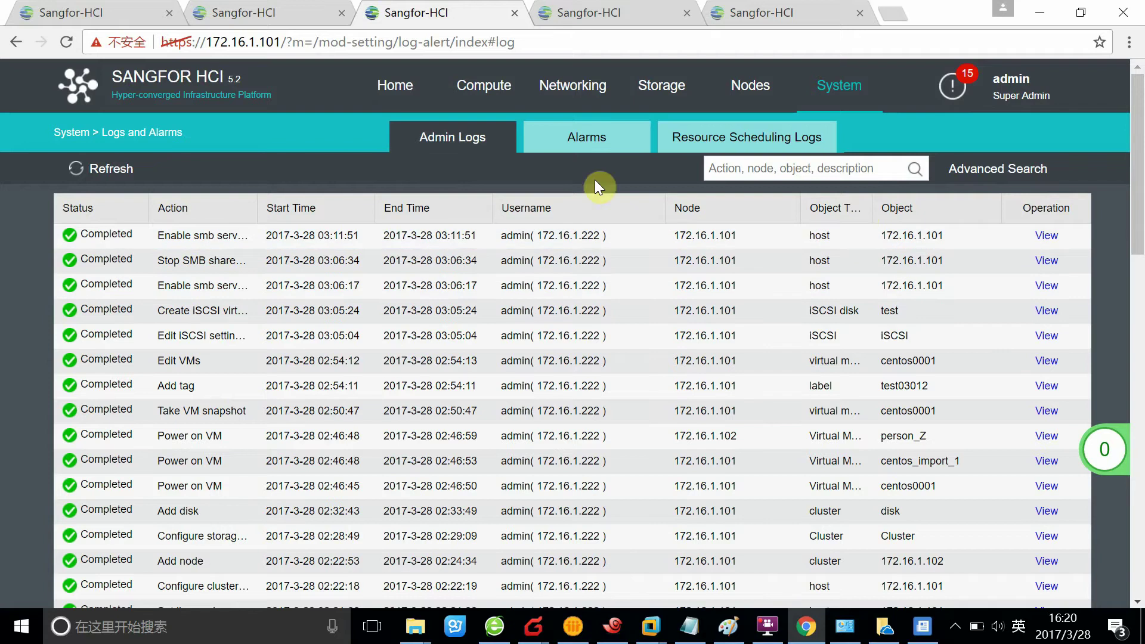
pyautogui.click(594, 153)
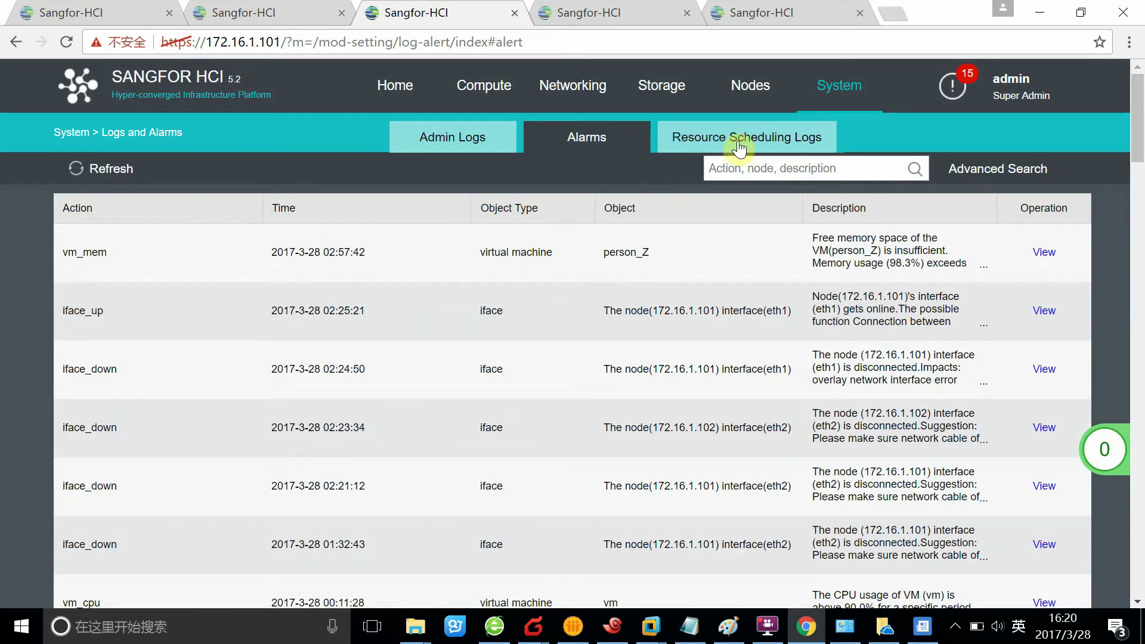
pyautogui.click(770, 159)
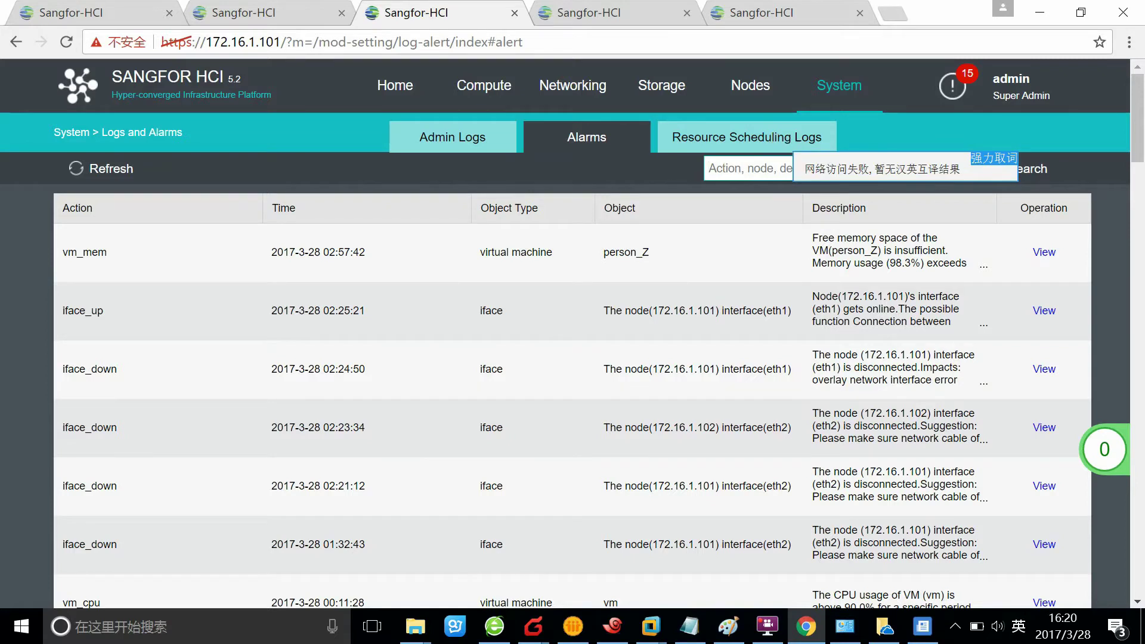
pyautogui.click(785, 141)
pyautogui.click(852, 97)
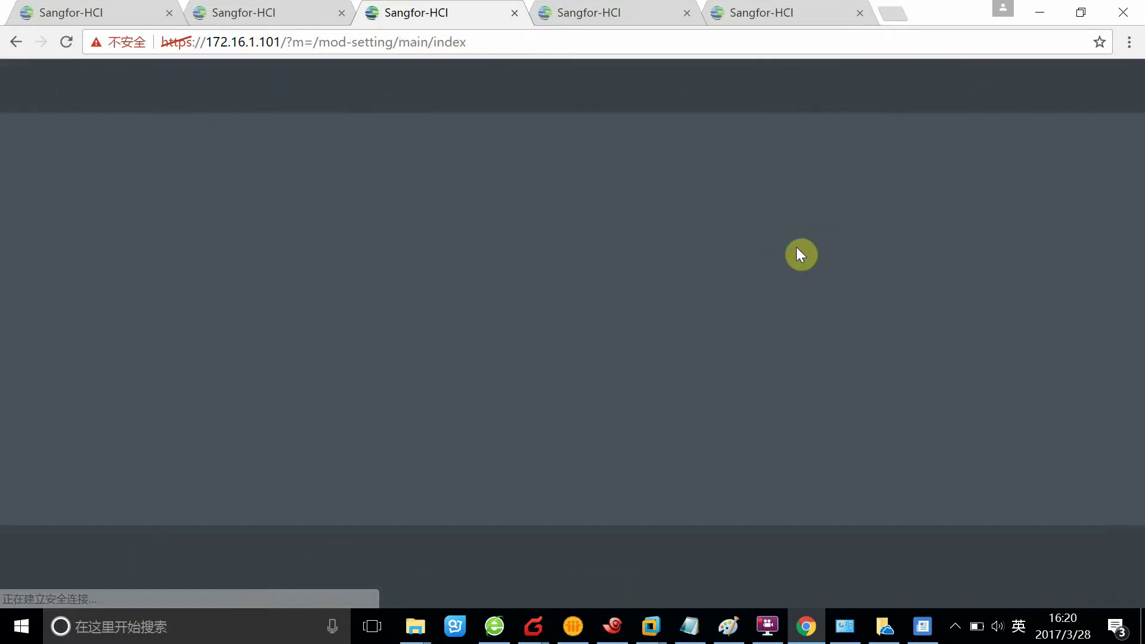
# - Go to the Upgrade page and advance its wizard to step 2, File Upload
pyautogui.scroll(-2, 743, 269)
pyautogui.scroll(-3, 753, 292)
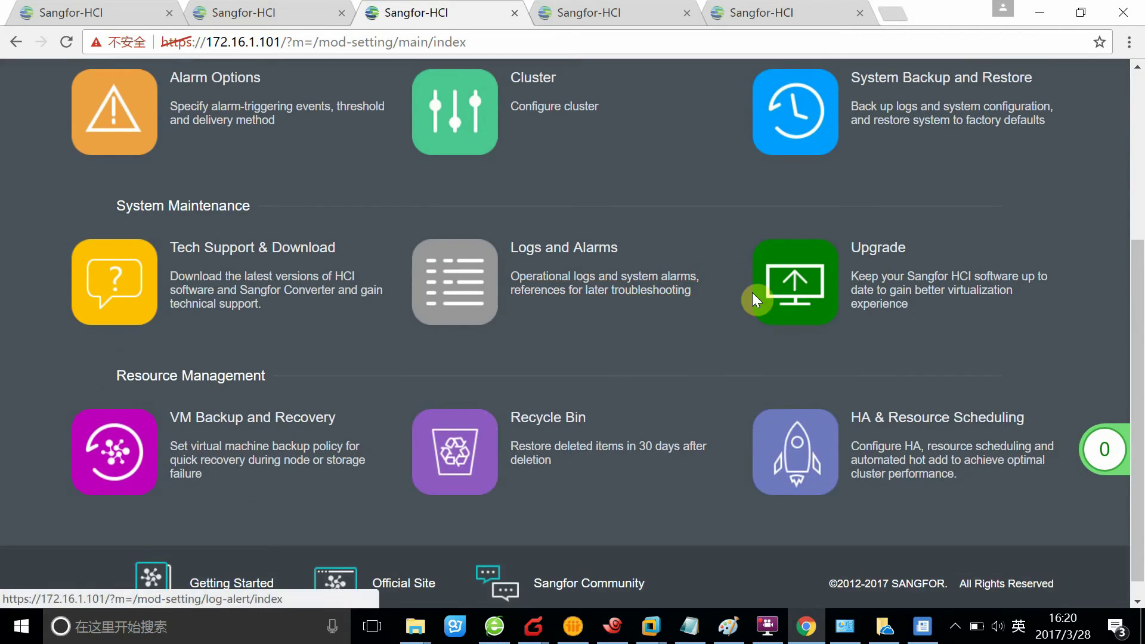
pyautogui.scroll(3, 1105, 448)
pyautogui.scroll(-3, 1113, 463)
pyautogui.scroll(2, 1110, 466)
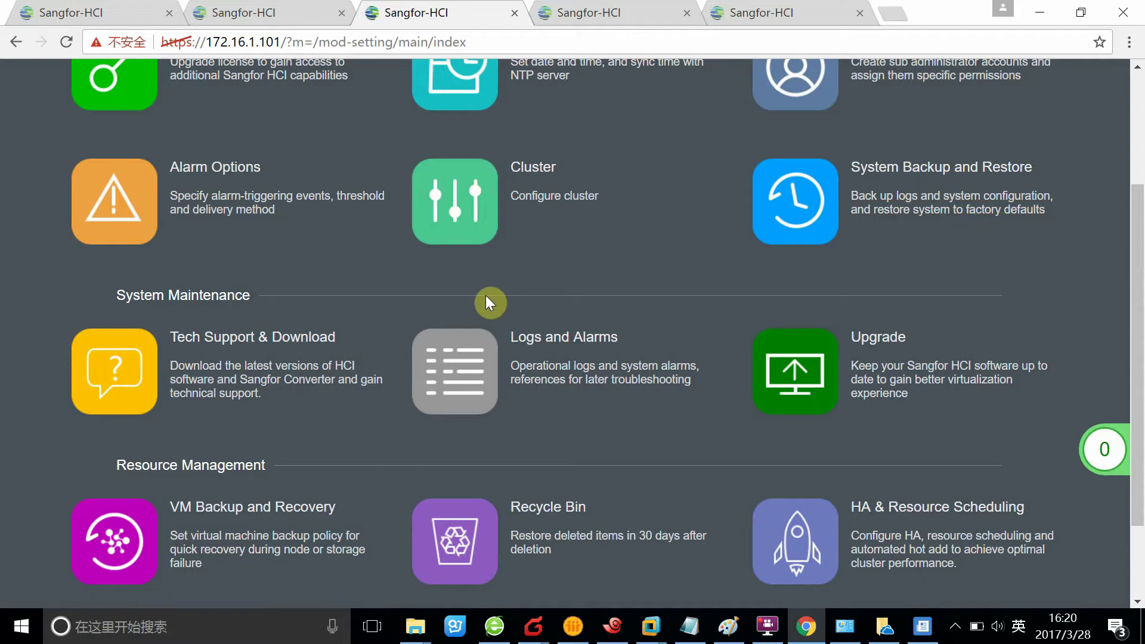
pyautogui.scroll(-2, 517, 307)
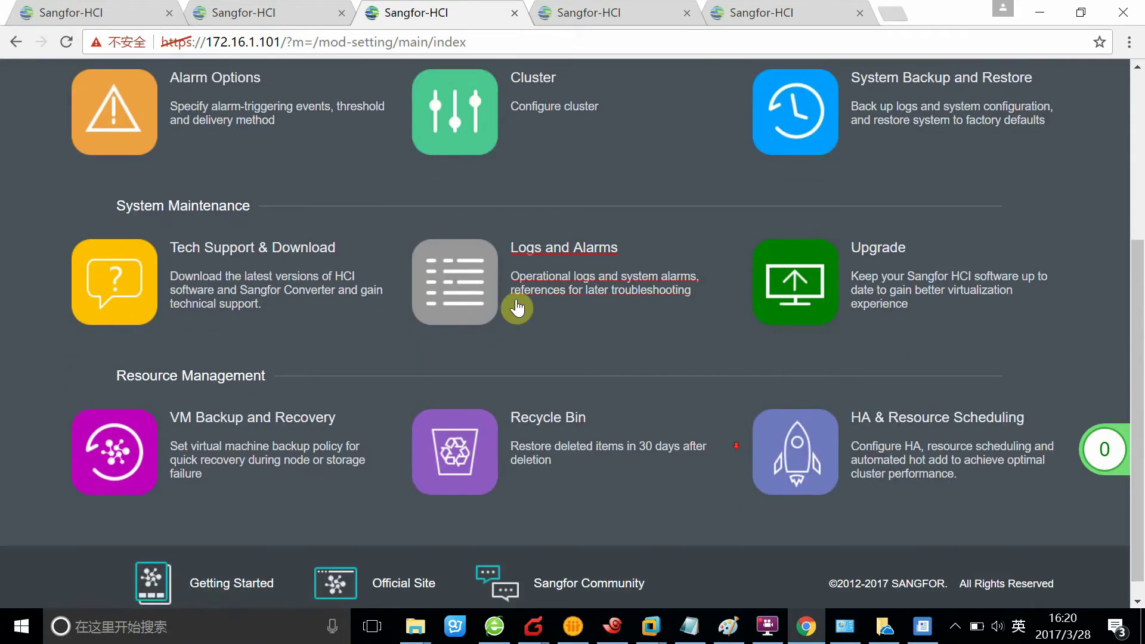
pyautogui.click(873, 246)
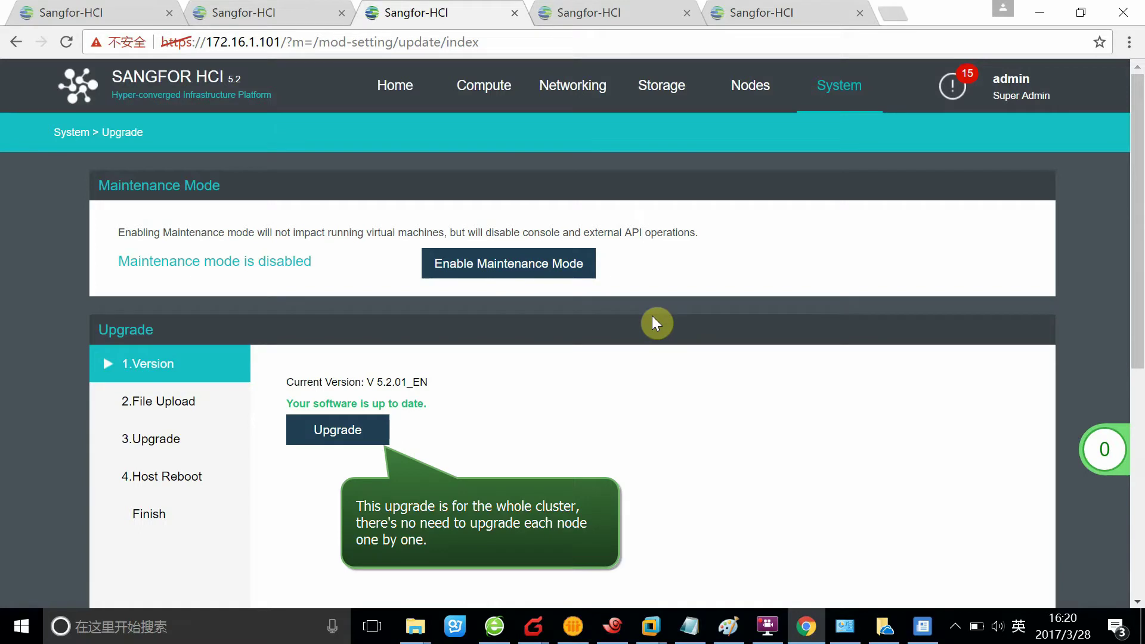
pyautogui.scroll(-3, 656, 322)
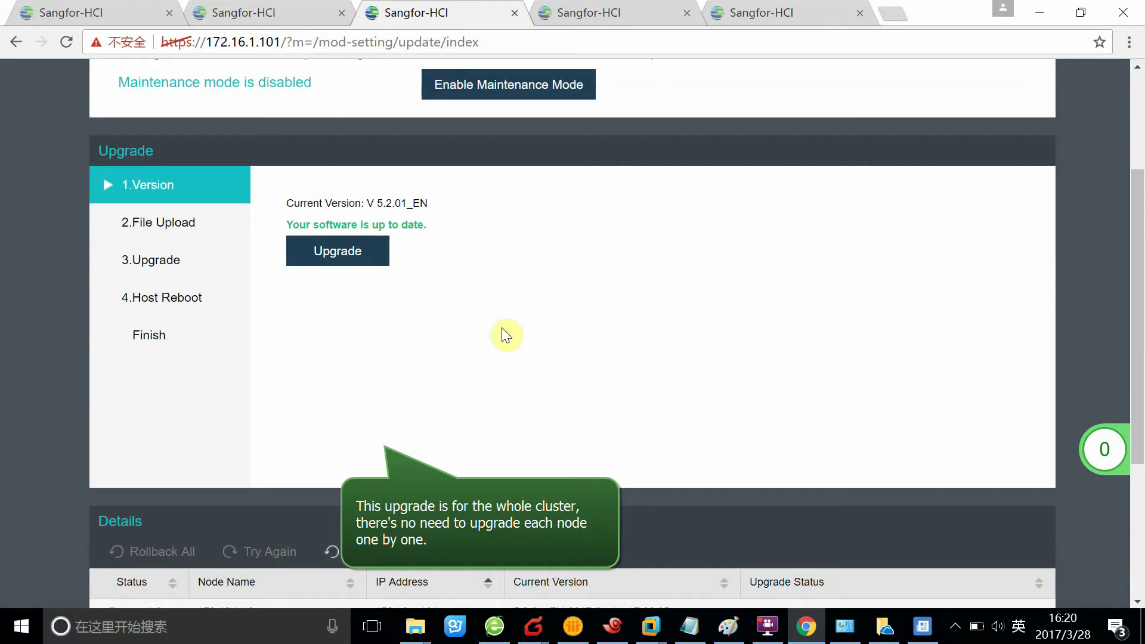
pyautogui.scroll(2, 525, 314)
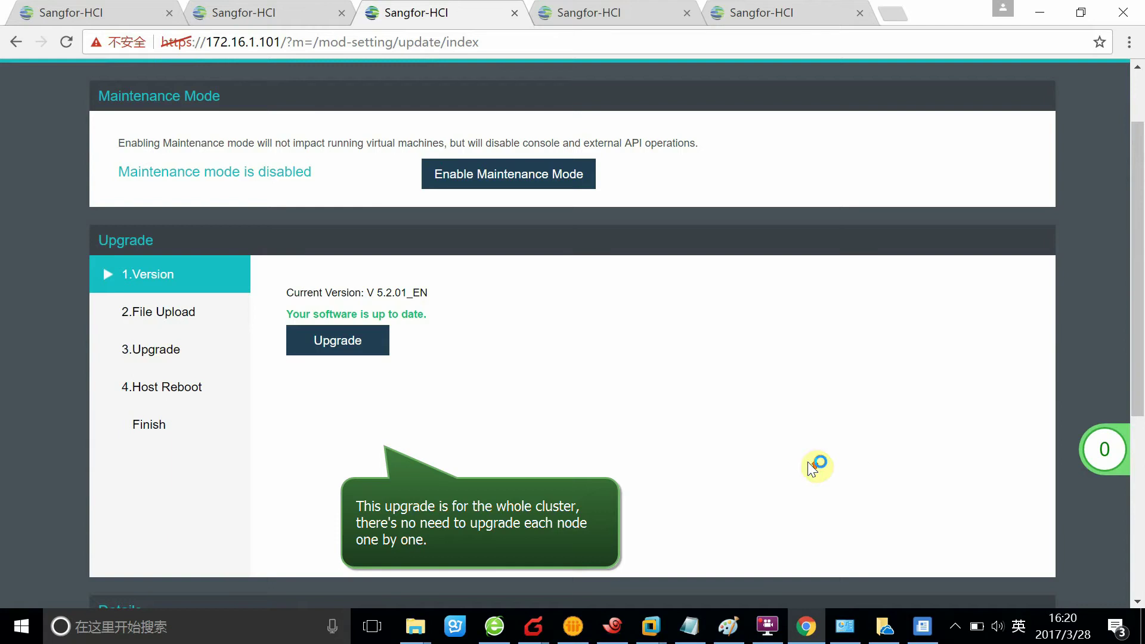
pyautogui.scroll(2, 808, 462)
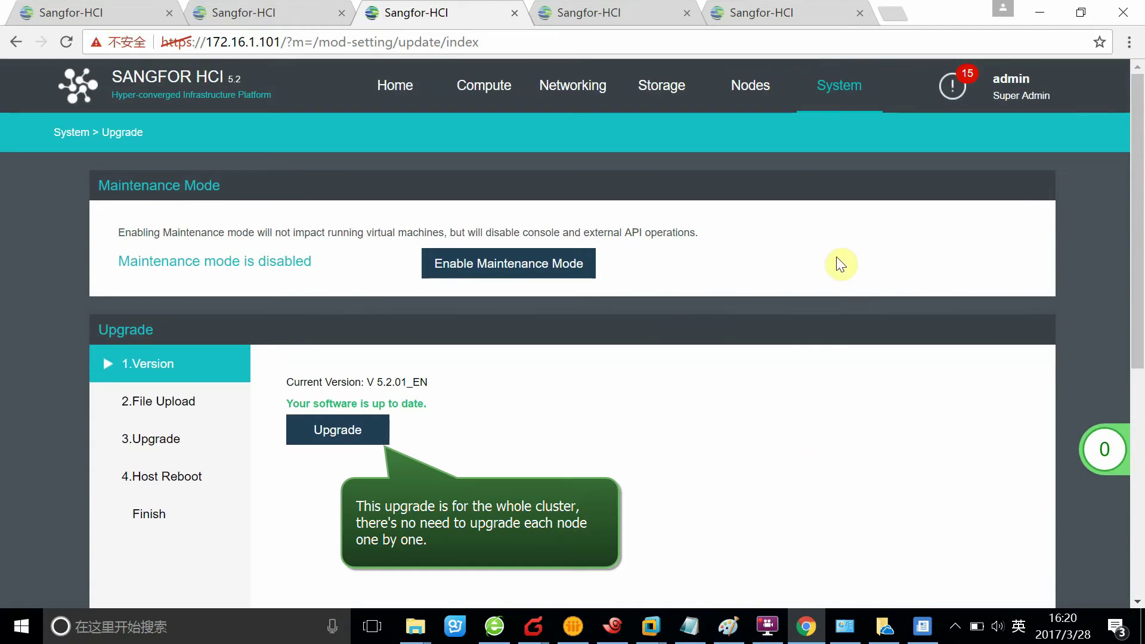
pyautogui.scroll(-1, 611, 366)
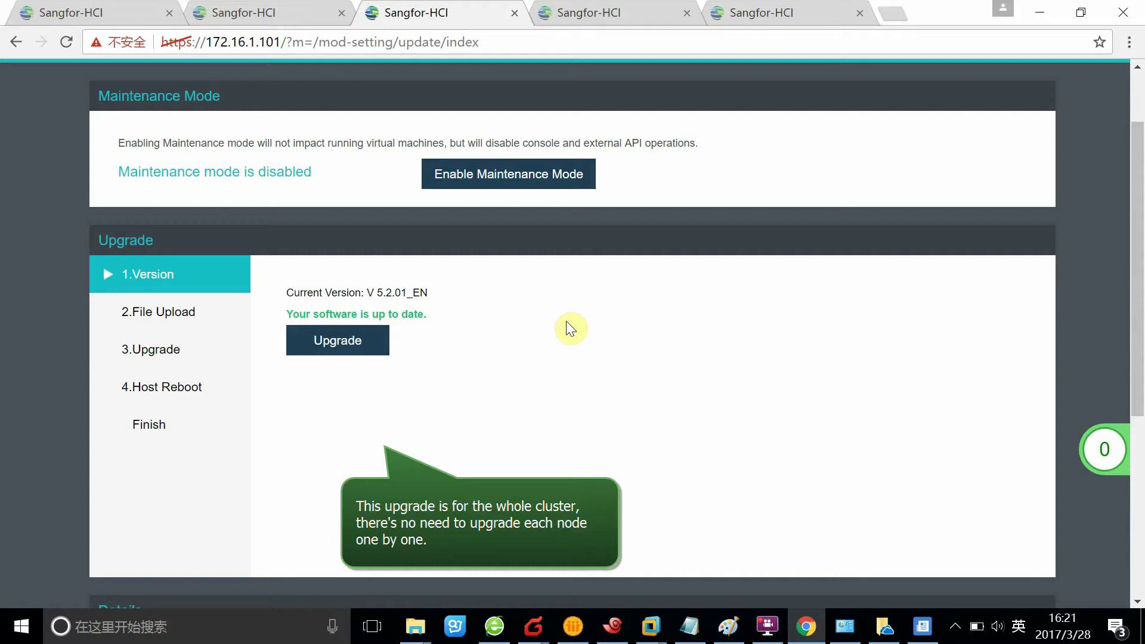
pyautogui.click(338, 342)
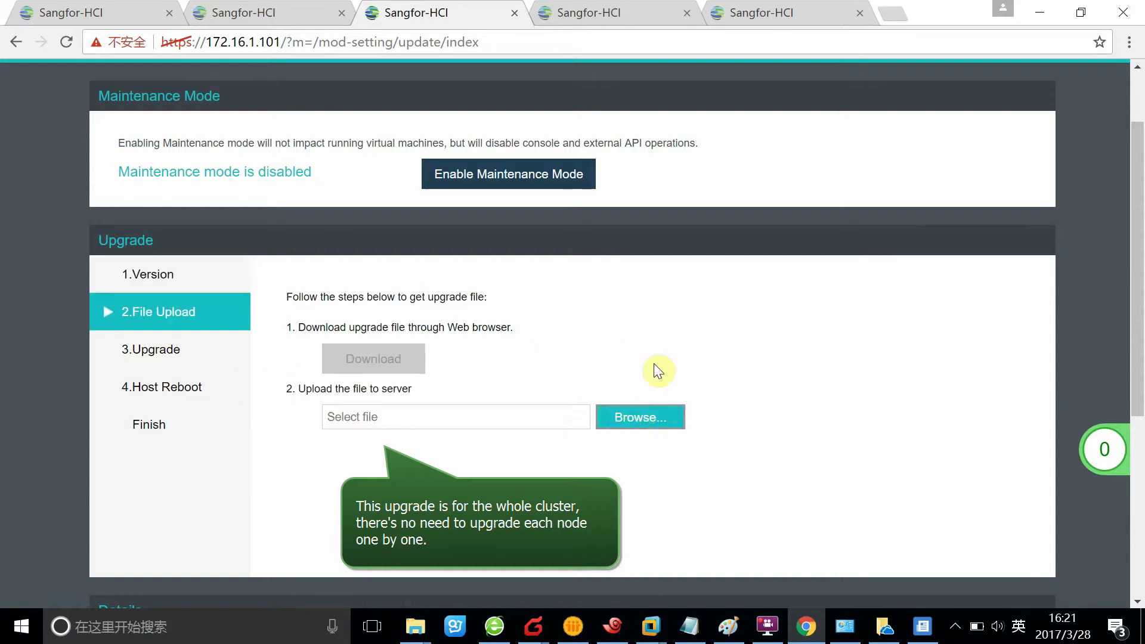
# - Review the File Upload step with maintenance mode disabled, then return to the System Control Panel
pyautogui.scroll(1, 713, 287)
pyautogui.scroll(-1, 714, 298)
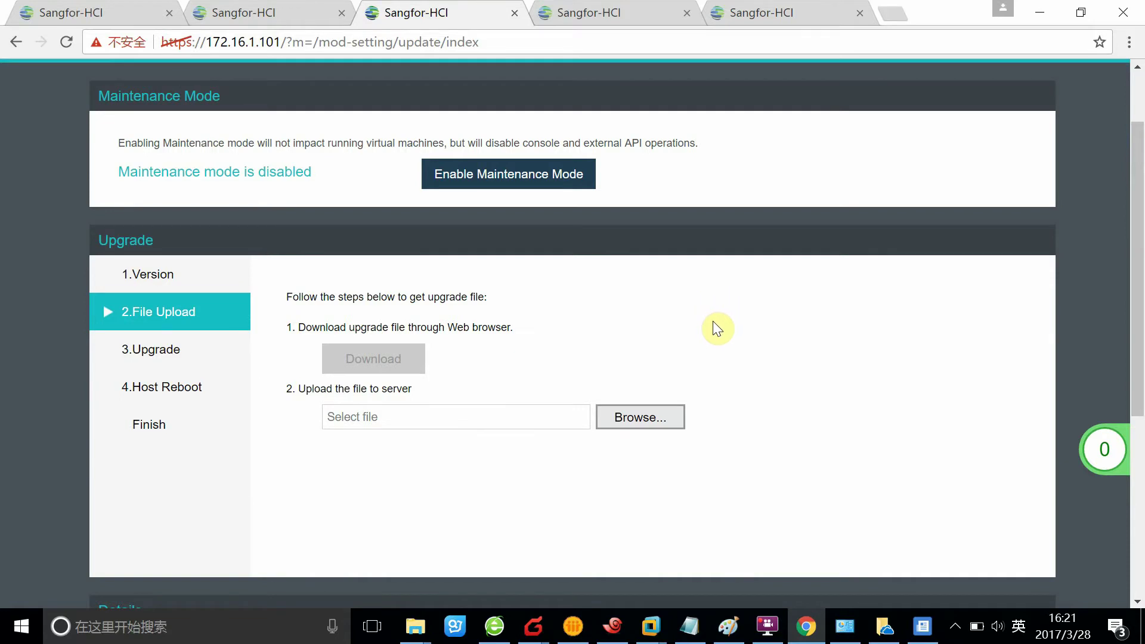
pyautogui.scroll(2, 1068, 485)
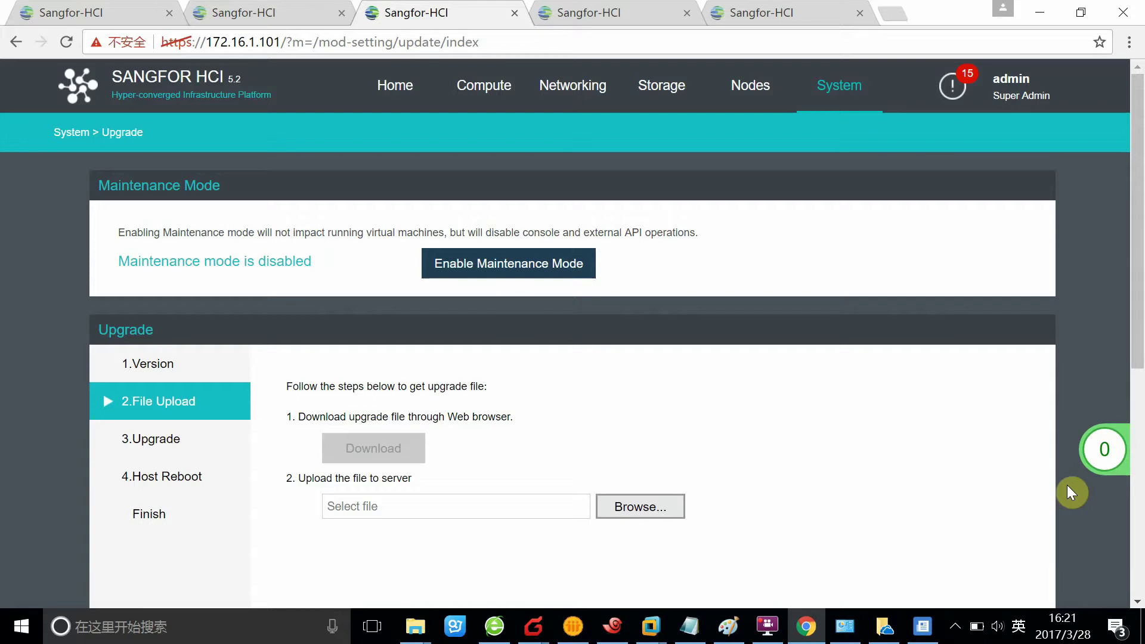
pyautogui.scroll(-3, 1068, 485)
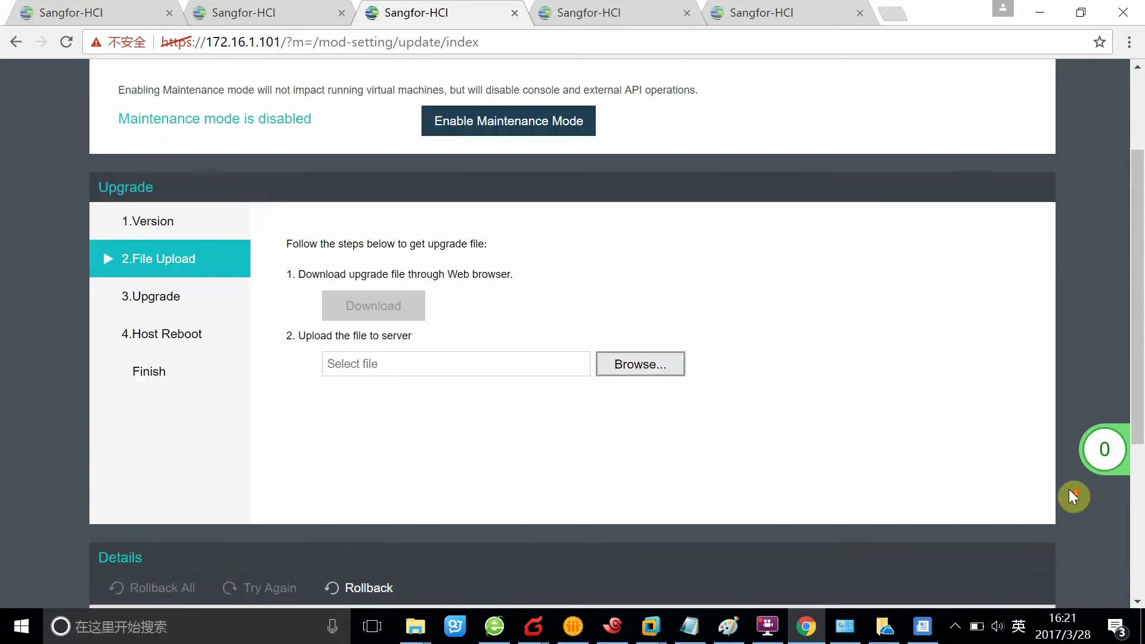
pyautogui.scroll(3, 724, 317)
pyautogui.click(867, 99)
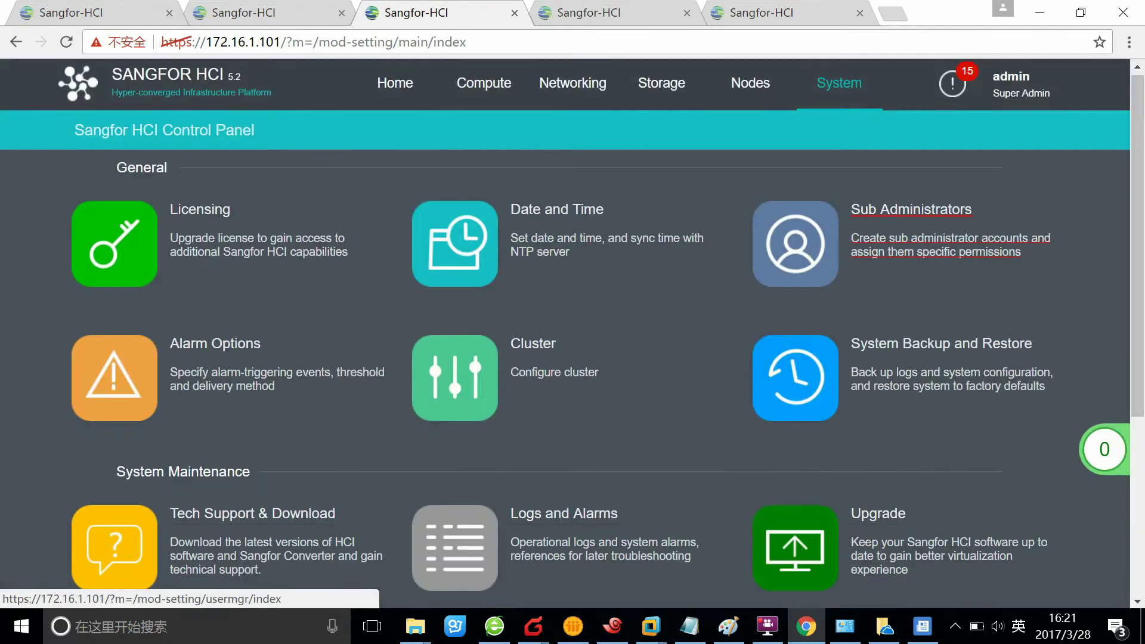
# - Show the High Availability tab of HA & Resource Scheduling, with sensitivity at Low-medium
pyautogui.scroll(-3, 825, 265)
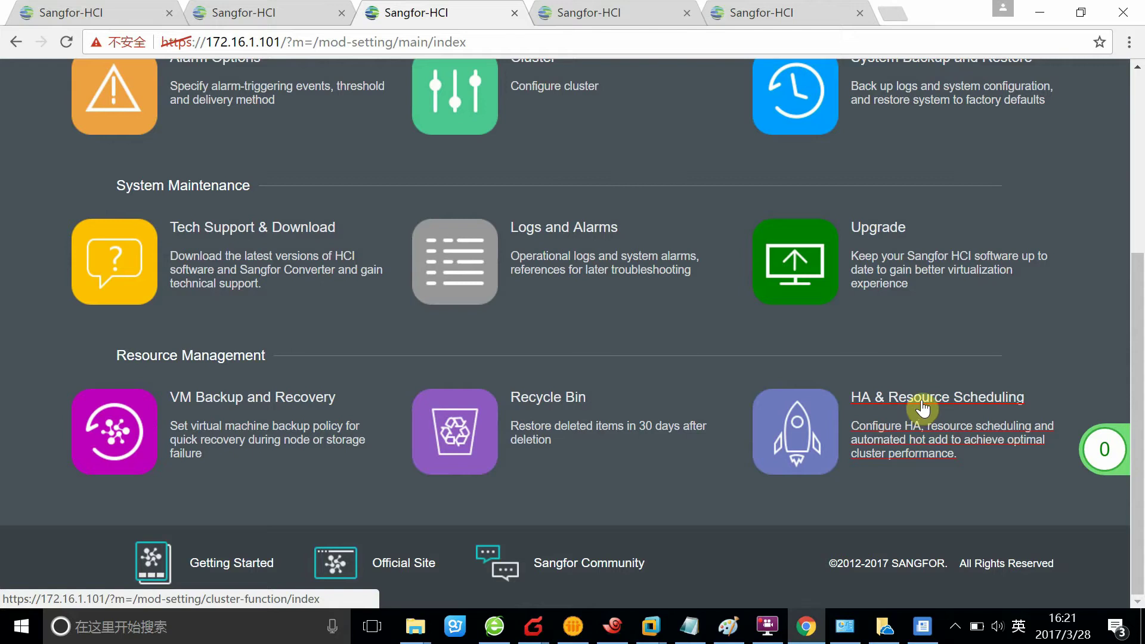
pyautogui.click(972, 399)
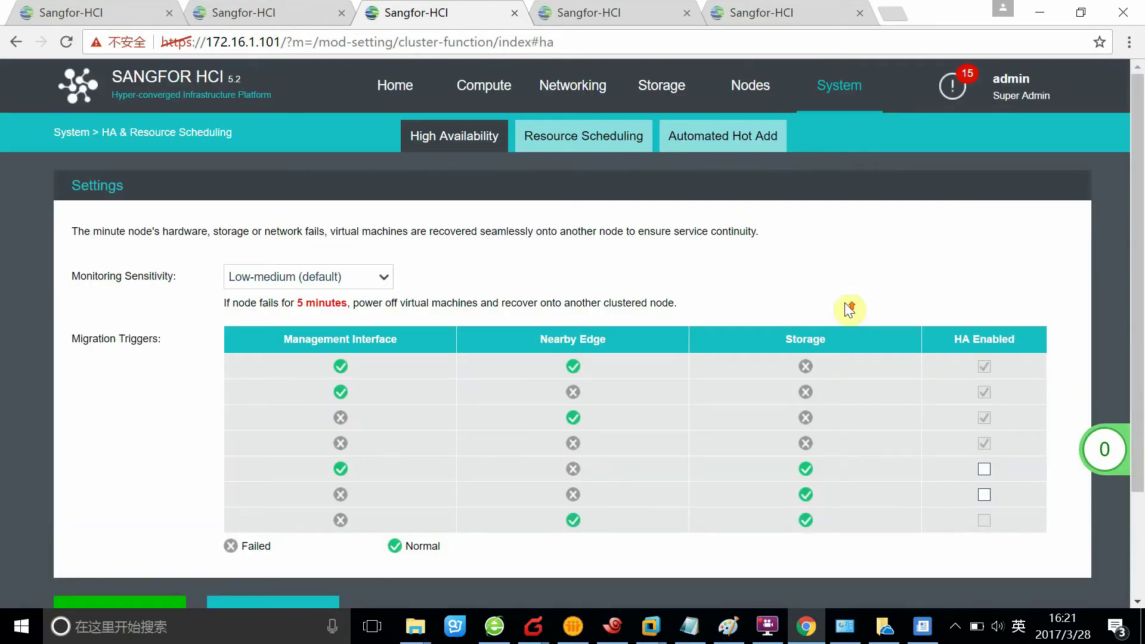
pyautogui.scroll(-3, 846, 308)
pyautogui.scroll(3, 513, 239)
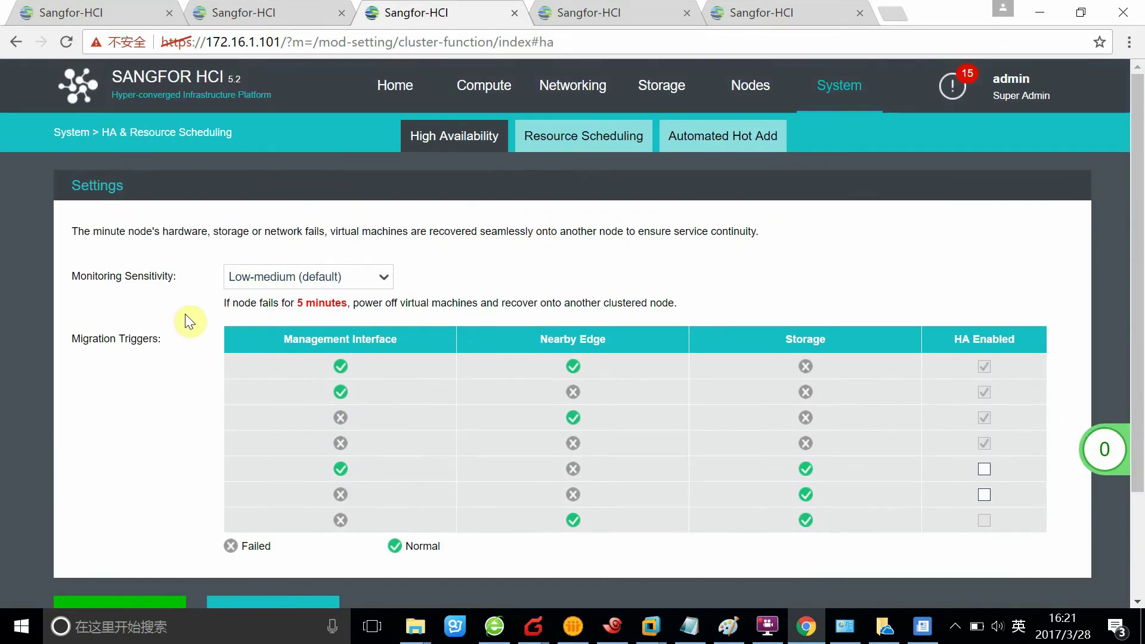
pyautogui.click(570, 420)
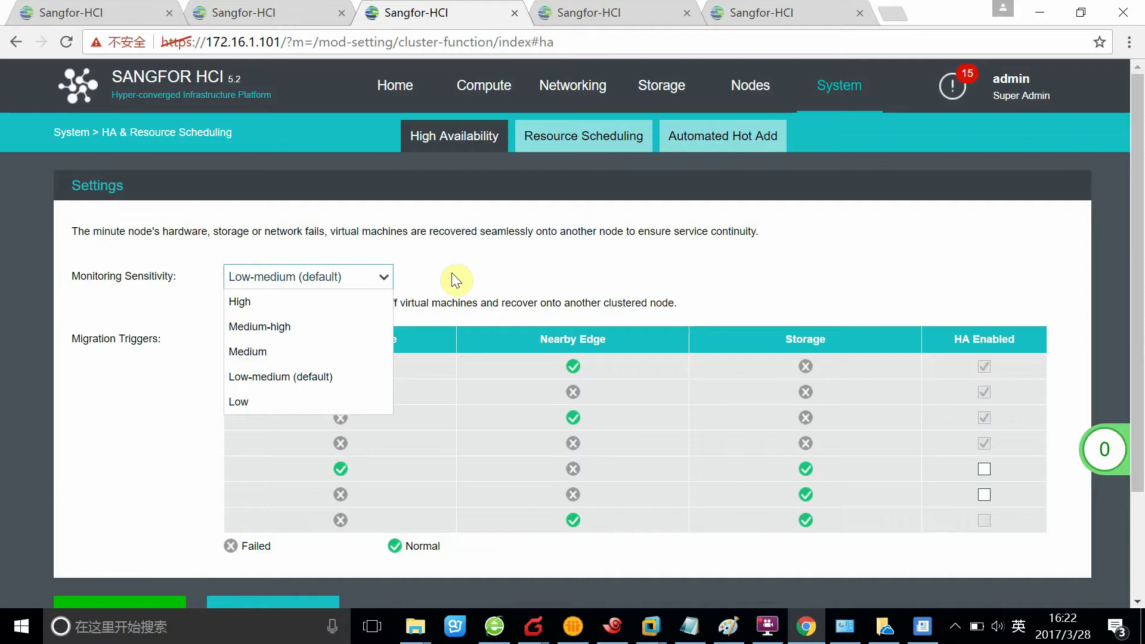
# - Set HA monitoring sensitivity to High, so VMs recover 30 seconds after a node fails
pyautogui.click(423, 276)
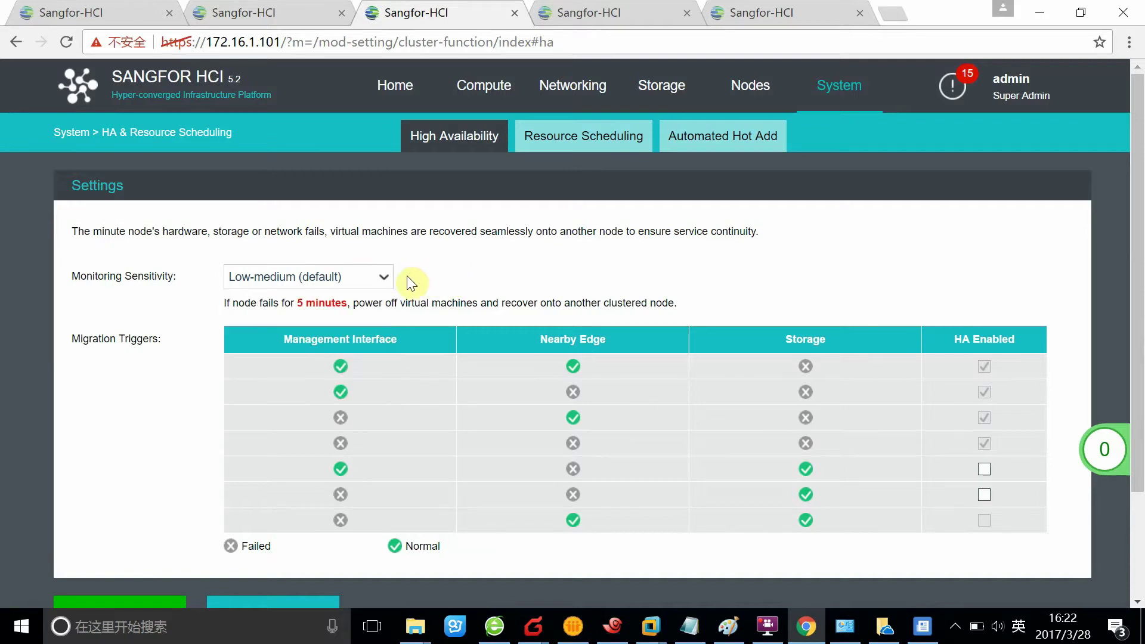
pyautogui.click(389, 284)
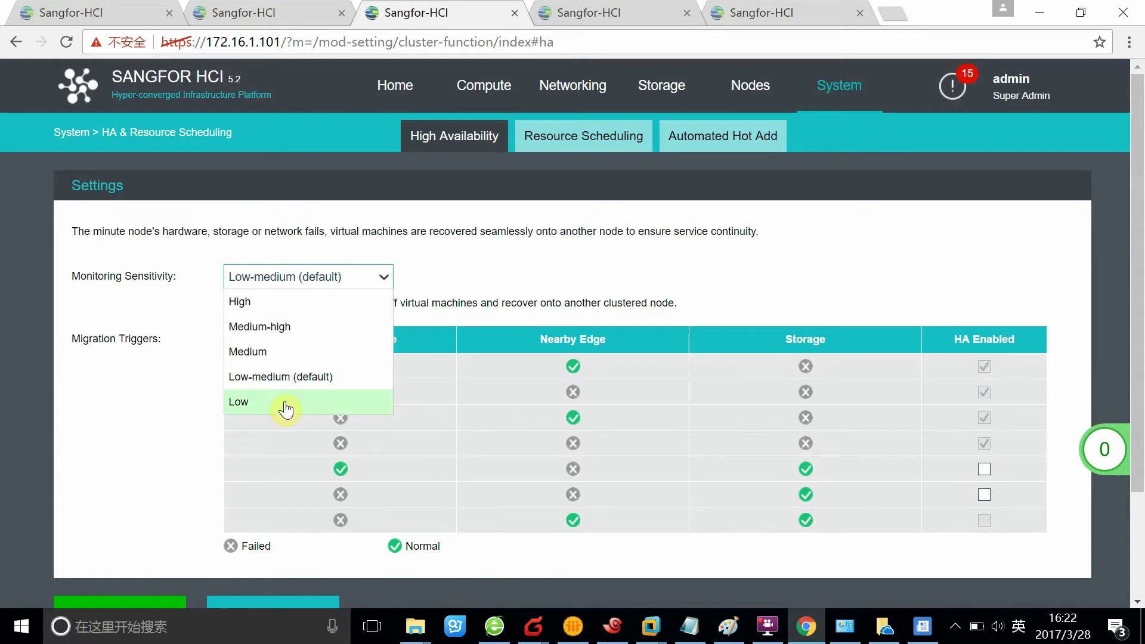
pyautogui.click(692, 436)
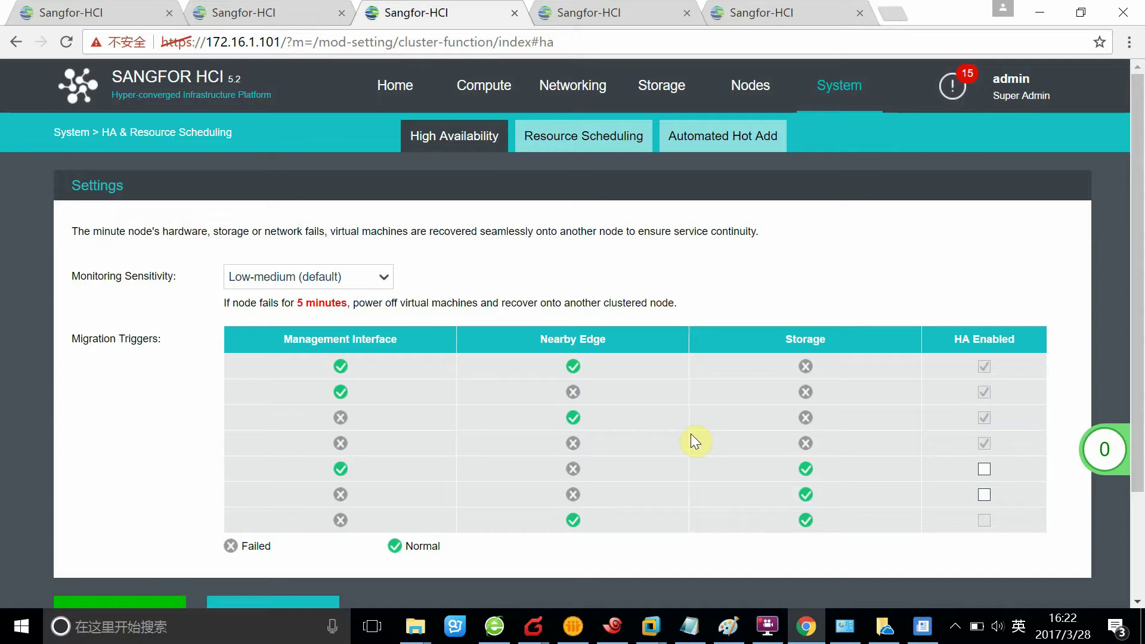
pyautogui.click(384, 281)
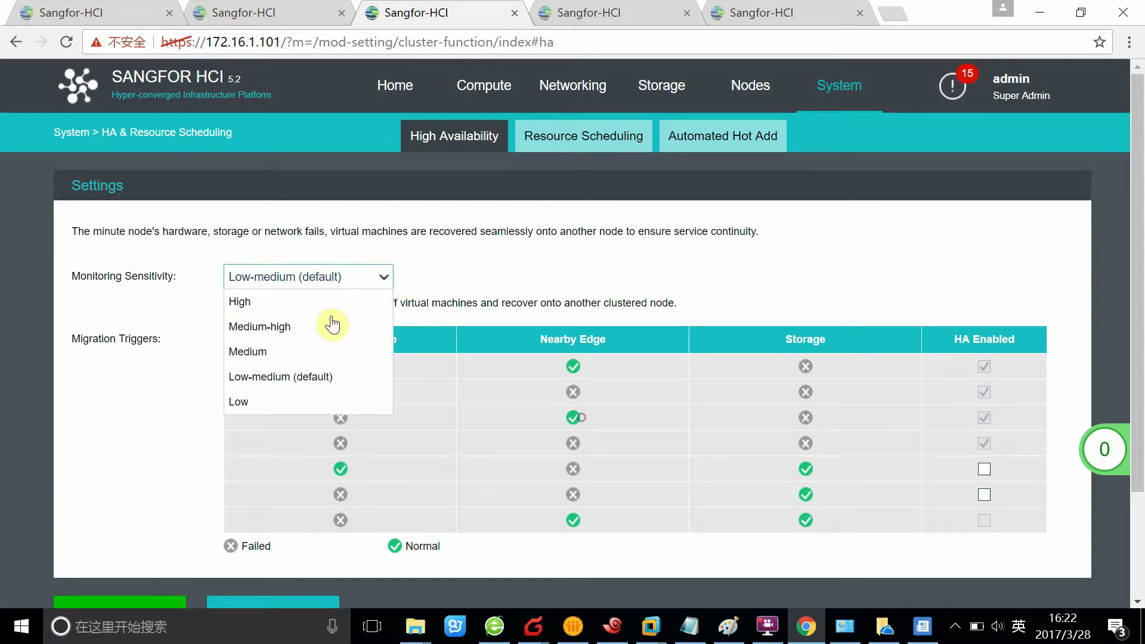
pyautogui.press('Return')
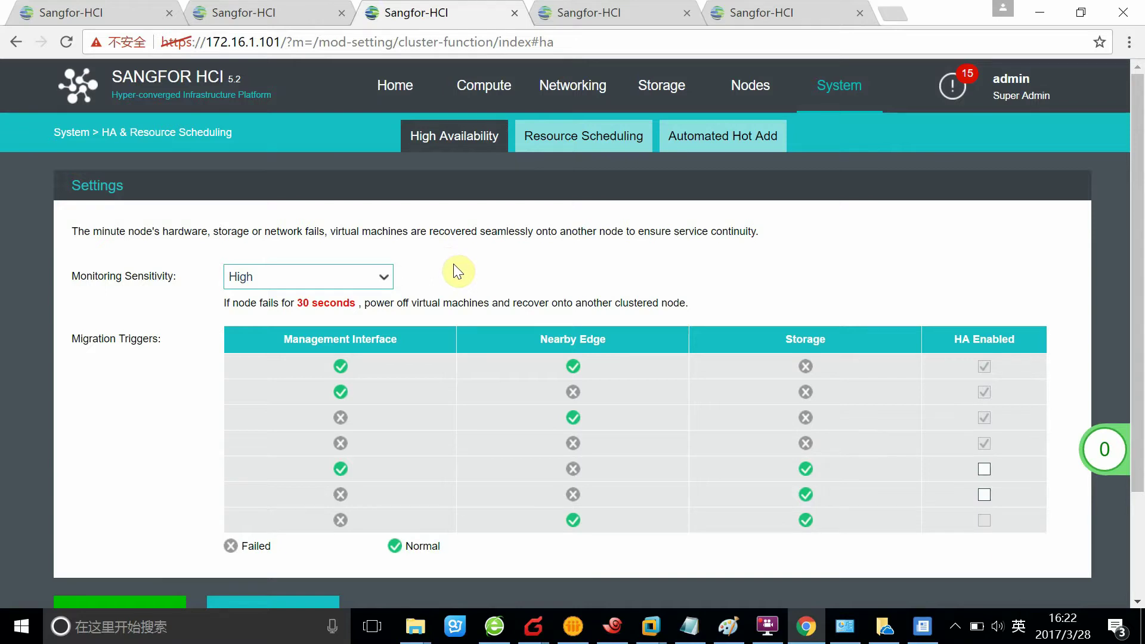
pyautogui.scroll(-2, 456, 270)
pyautogui.scroll(1, 482, 377)
pyautogui.scroll(-1, 526, 376)
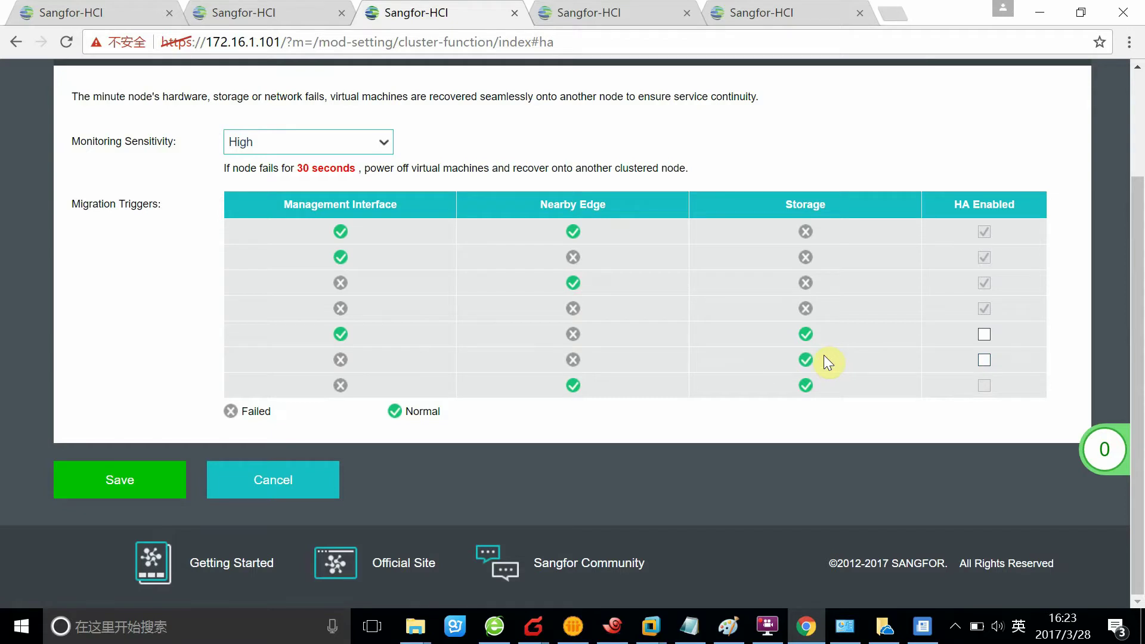
pyautogui.scroll(1, 814, 380)
pyautogui.scroll(-1, 814, 381)
pyautogui.scroll(2, 622, 358)
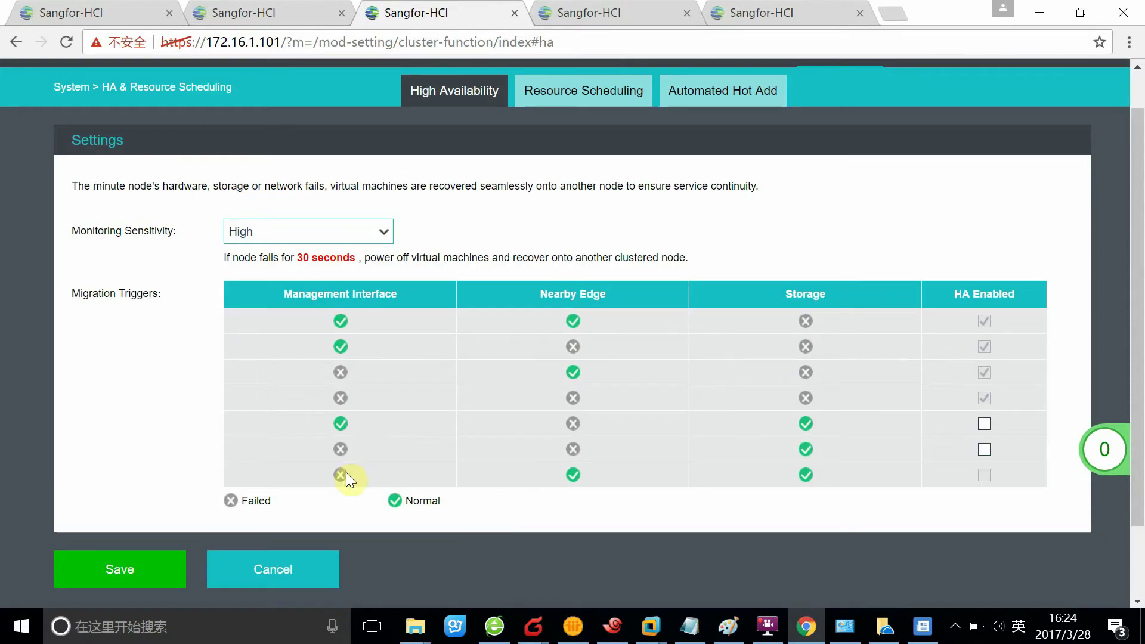
pyautogui.scroll(1, 490, 321)
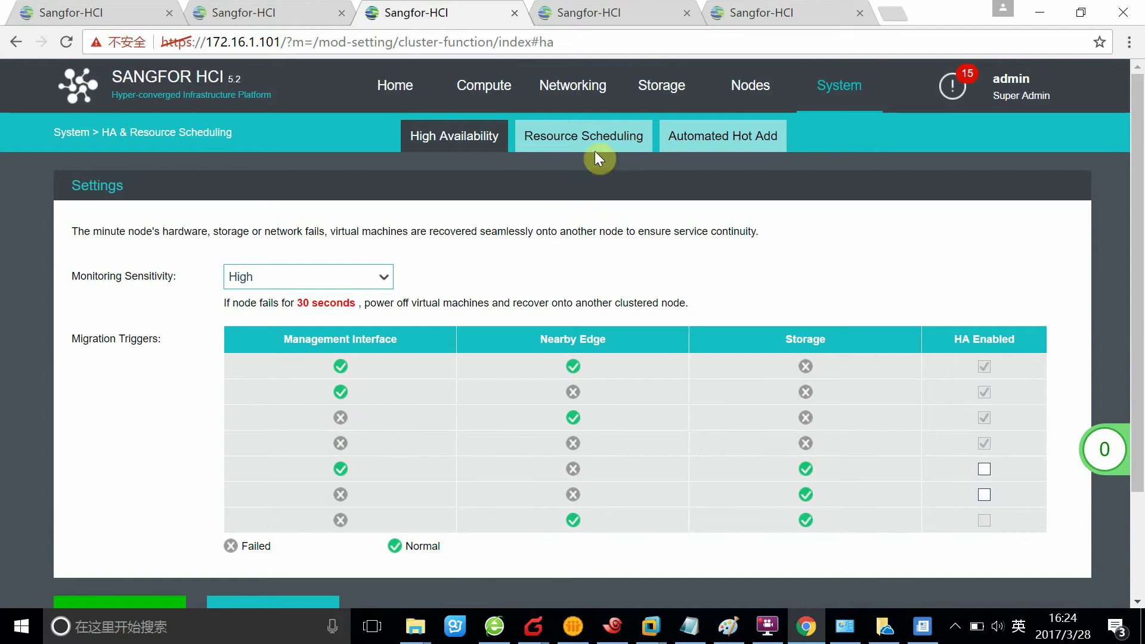
# - Enable resource scheduling, keeping Automated migration on CPU or memory above 80%
pyautogui.click(592, 151)
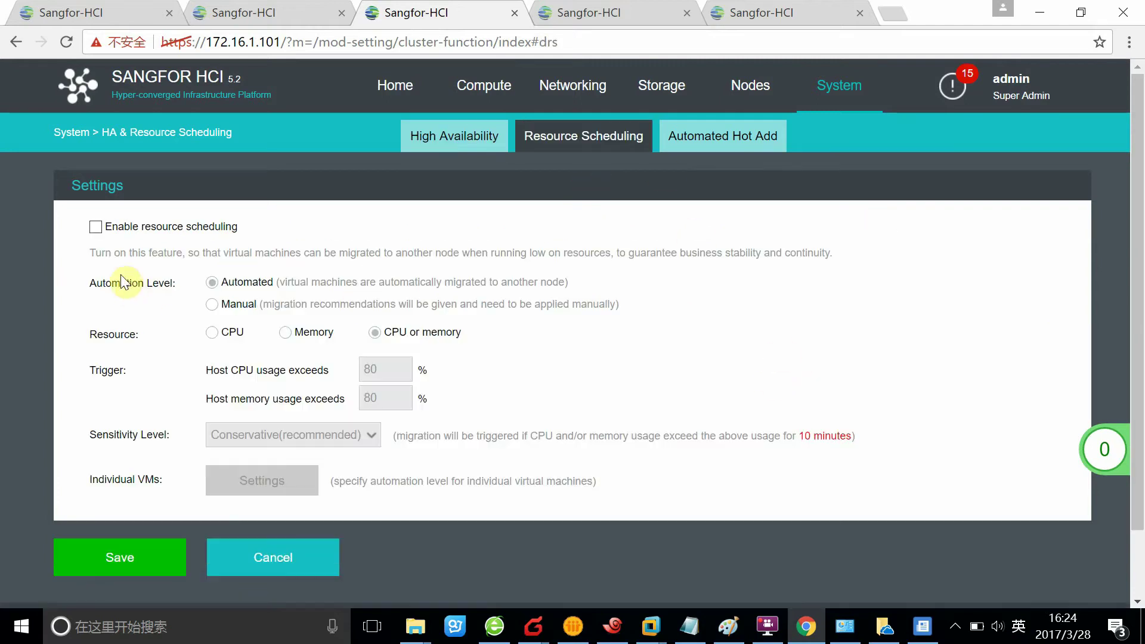
pyautogui.click(97, 227)
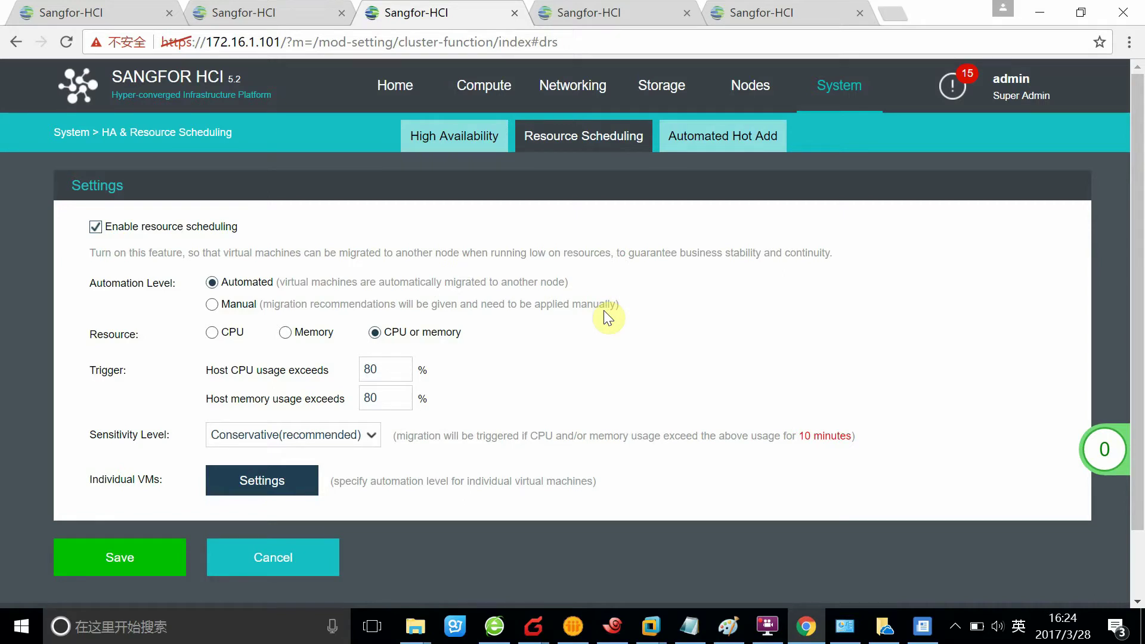
pyautogui.scroll(-2, 604, 320)
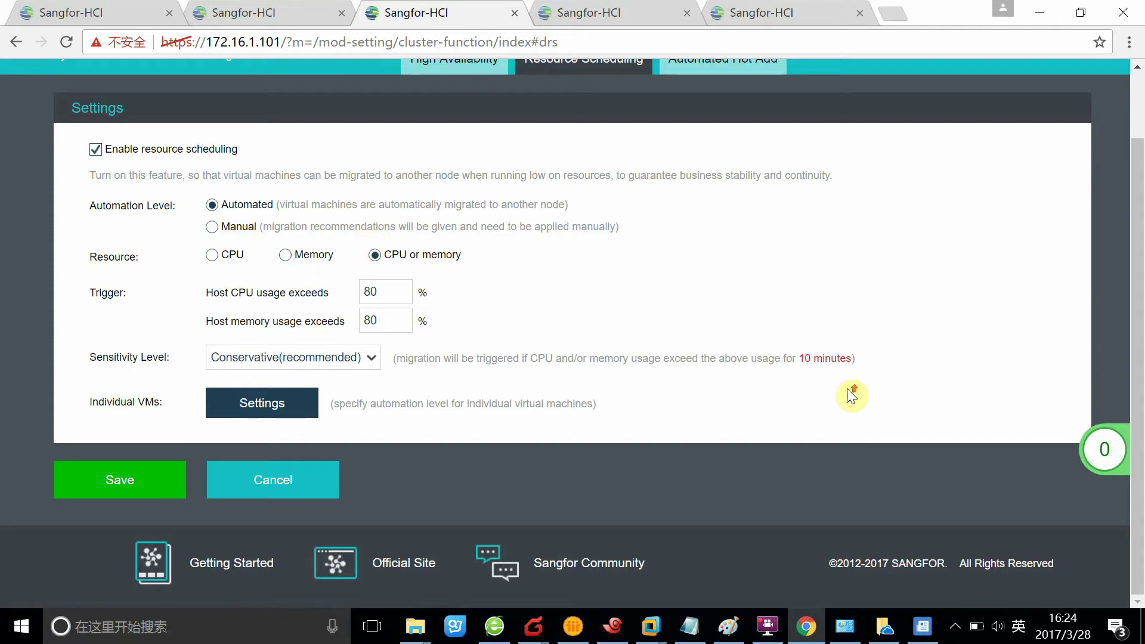
pyautogui.scroll(2, 851, 391)
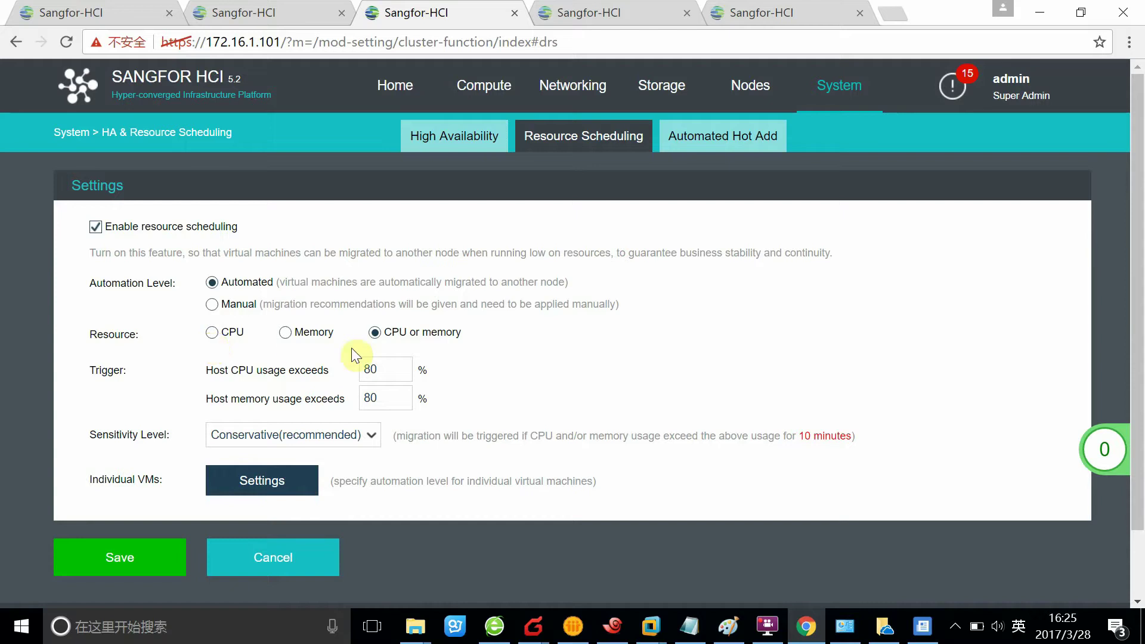
pyautogui.moveTo(380, 371); pyautogui.dragTo(353, 373)
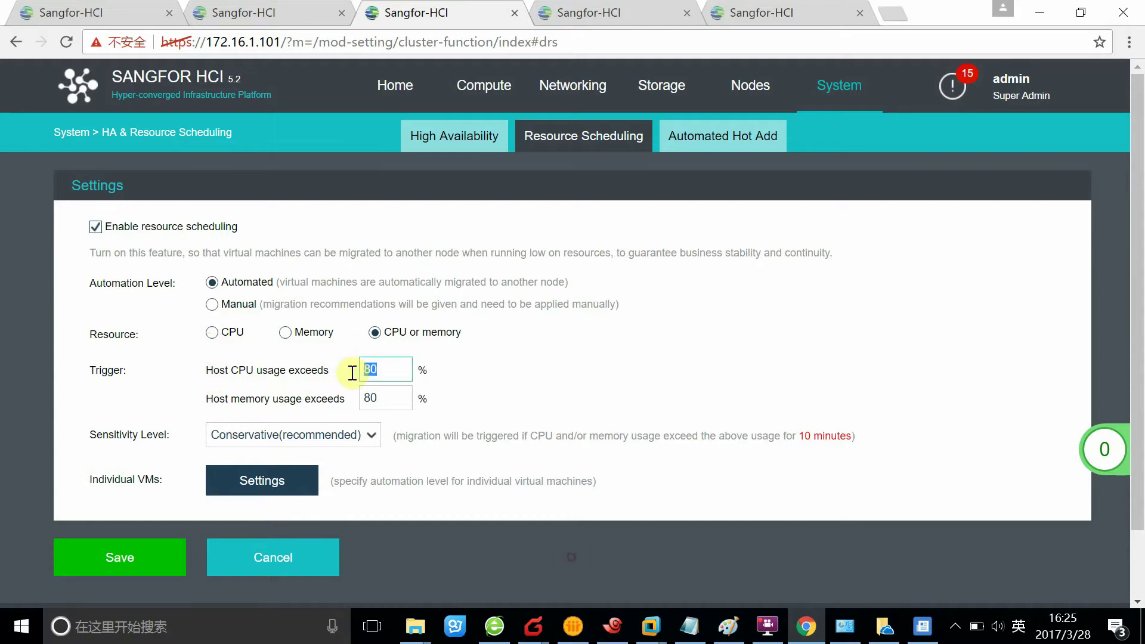
pyautogui.click(508, 349)
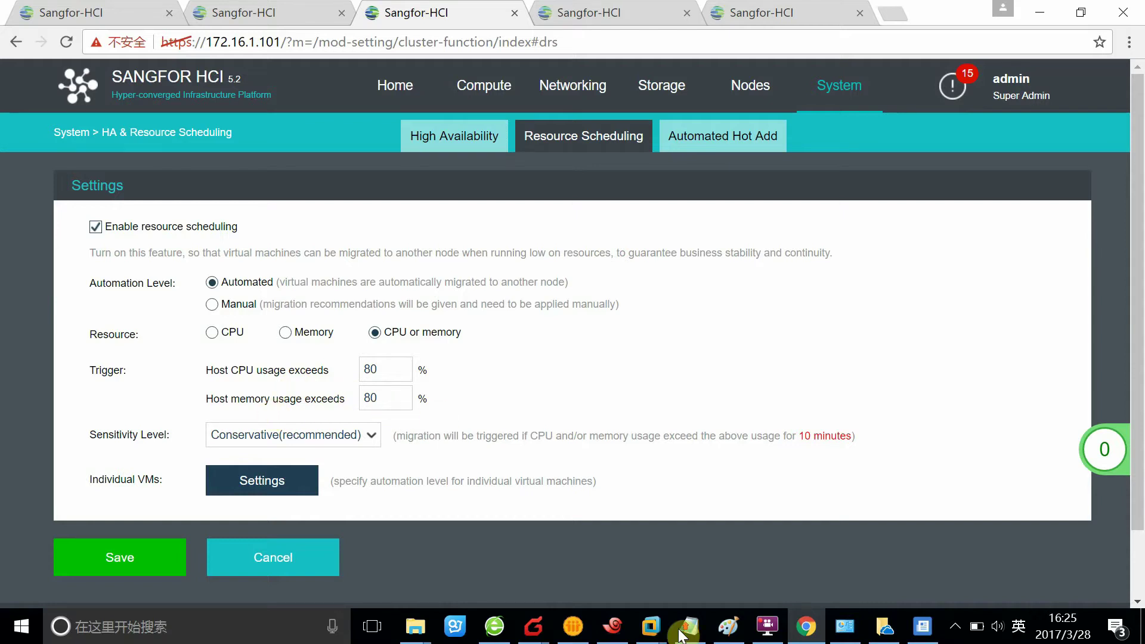
pyautogui.scroll(-2, 435, 411)
pyautogui.scroll(2, 453, 420)
pyautogui.click(257, 482)
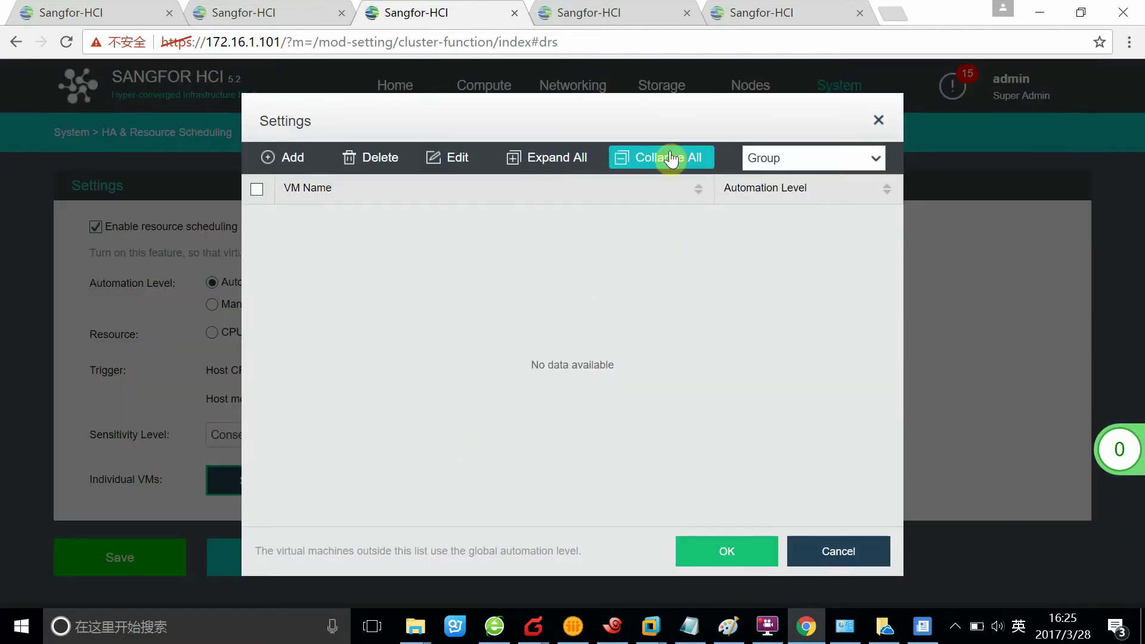
pyautogui.moveTo(550, 99); pyautogui.dragTo(943, 110)
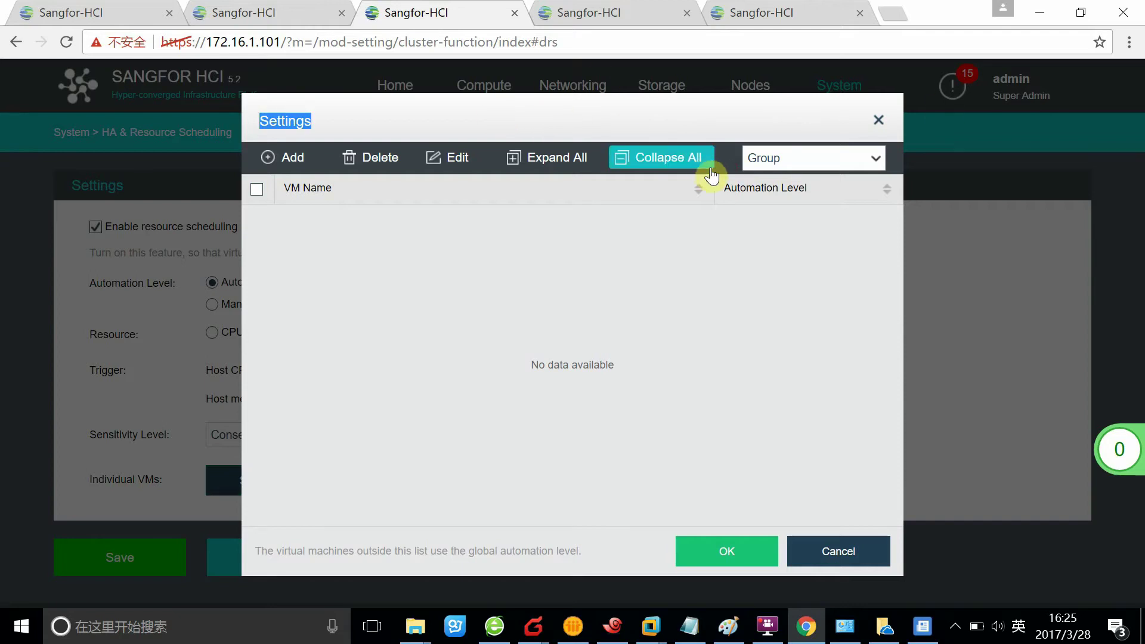
pyautogui.click(848, 561)
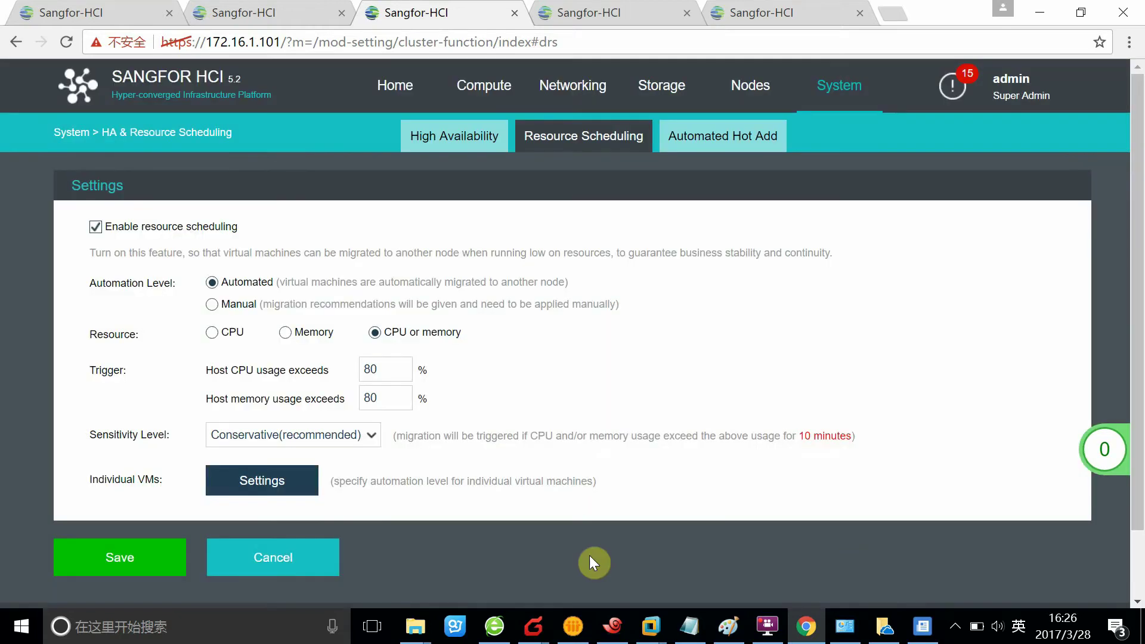
# - Enable automated memory/CPU hot add and close the hot-add Virtual Machines list
pyautogui.click(692, 137)
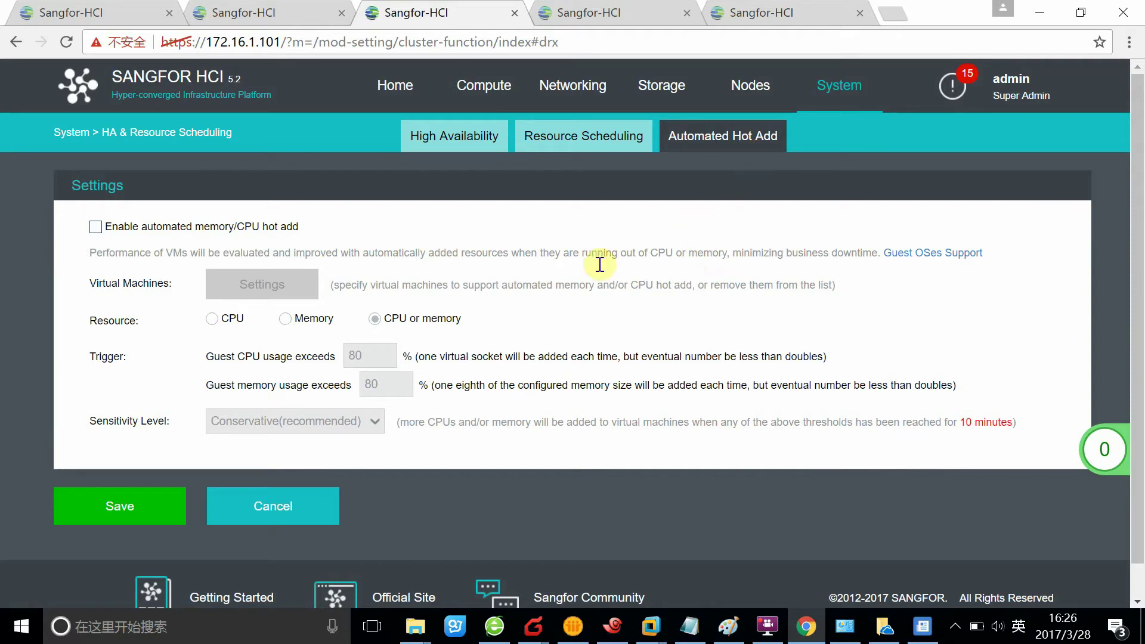
pyautogui.click(95, 228)
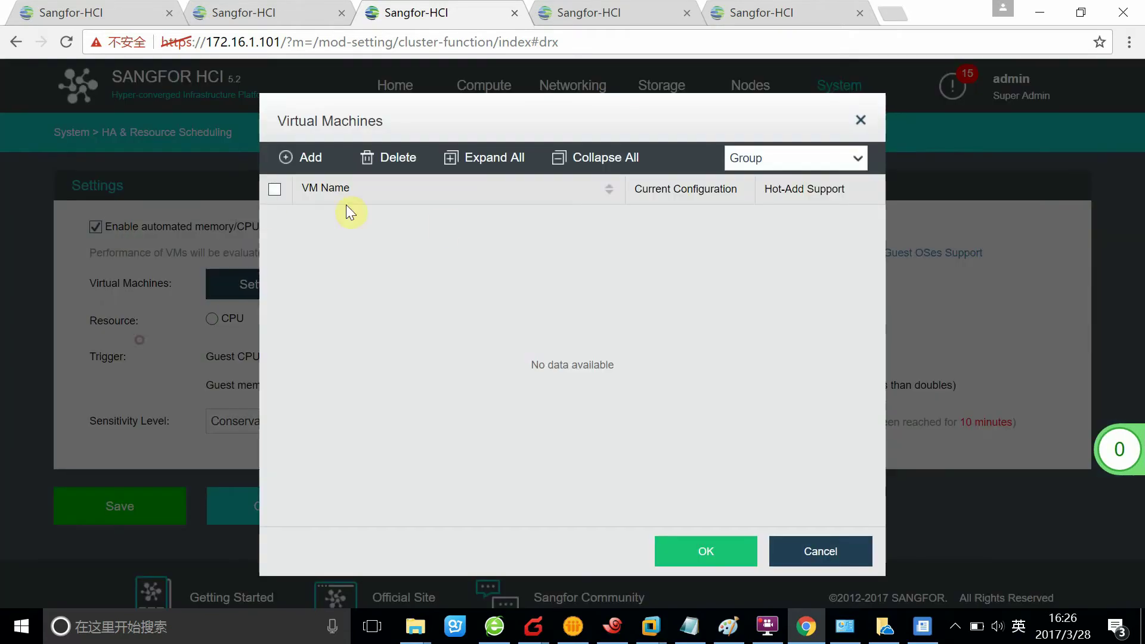
pyautogui.click(862, 119)
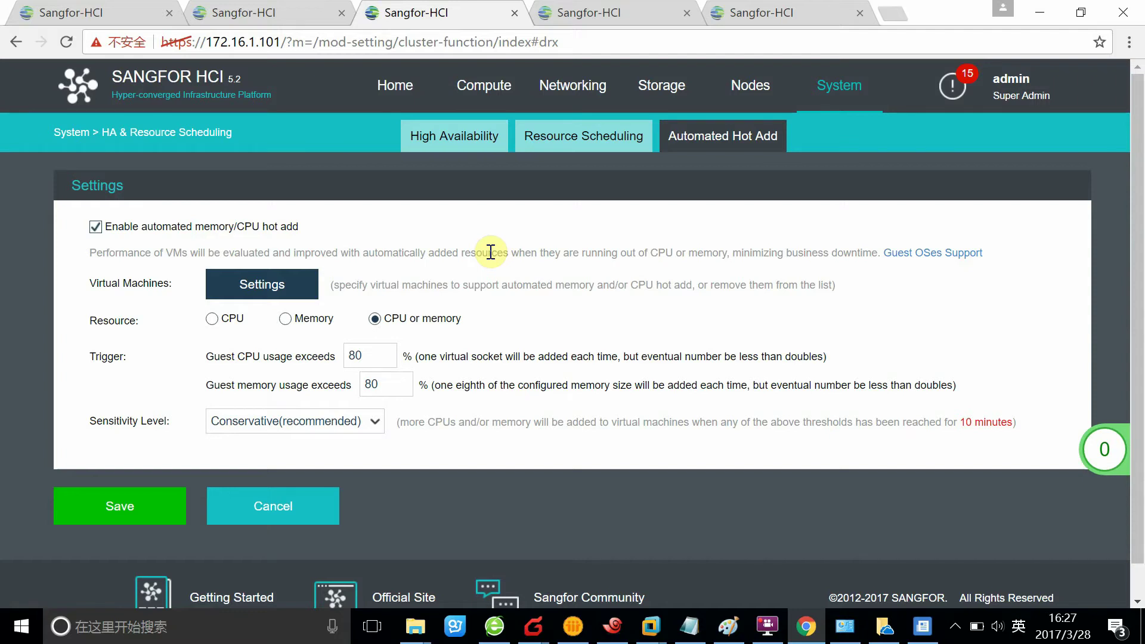
# - Keep the 80% guest threshold and Conservative sensitivity, and save the hot add settings
pyautogui.click(365, 355)
pyautogui.click(507, 341)
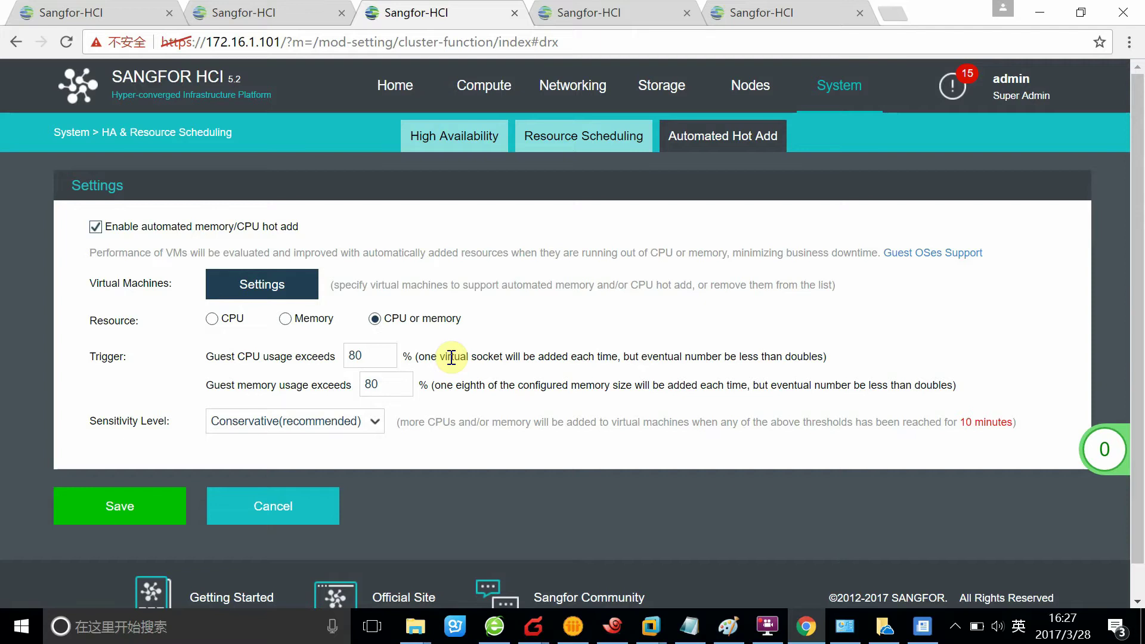
pyautogui.click(382, 425)
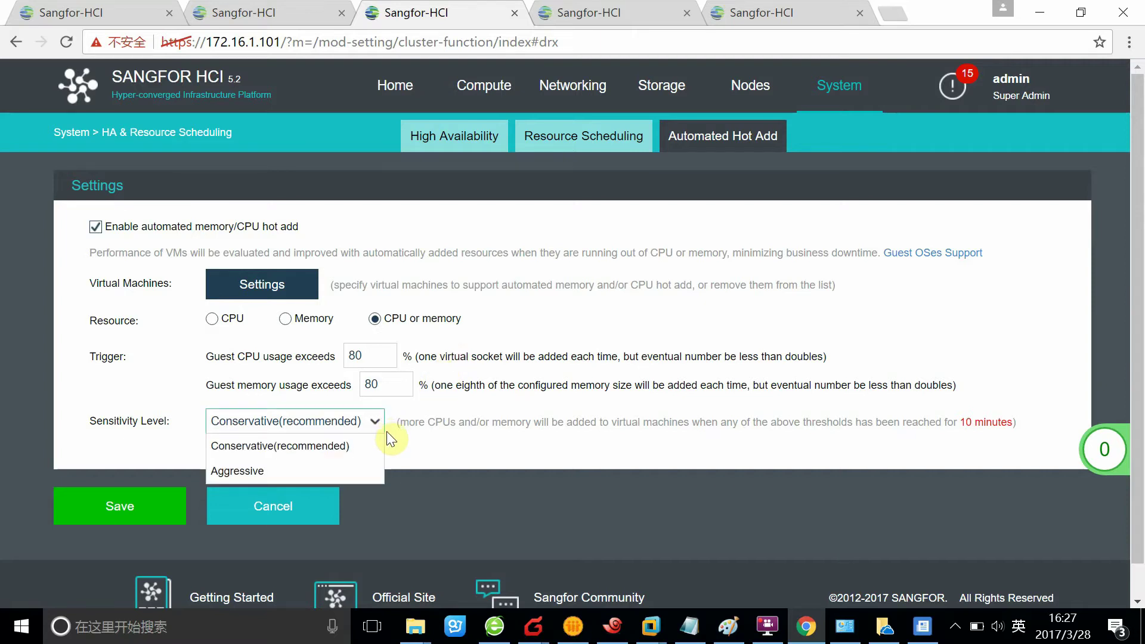
pyautogui.click(386, 431)
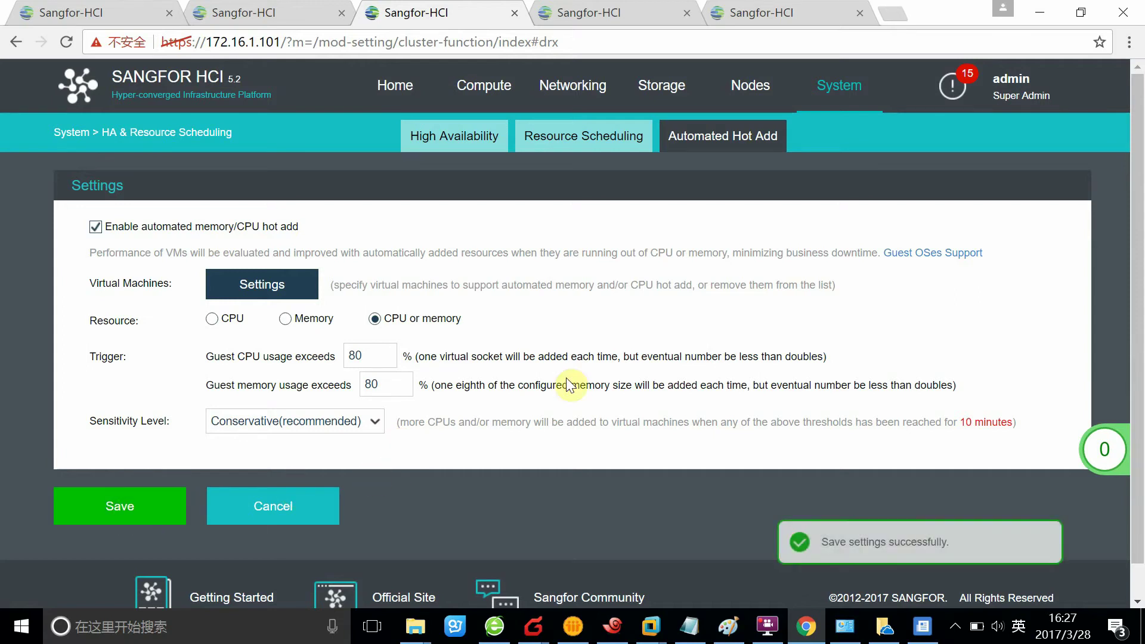
pyautogui.click(877, 110)
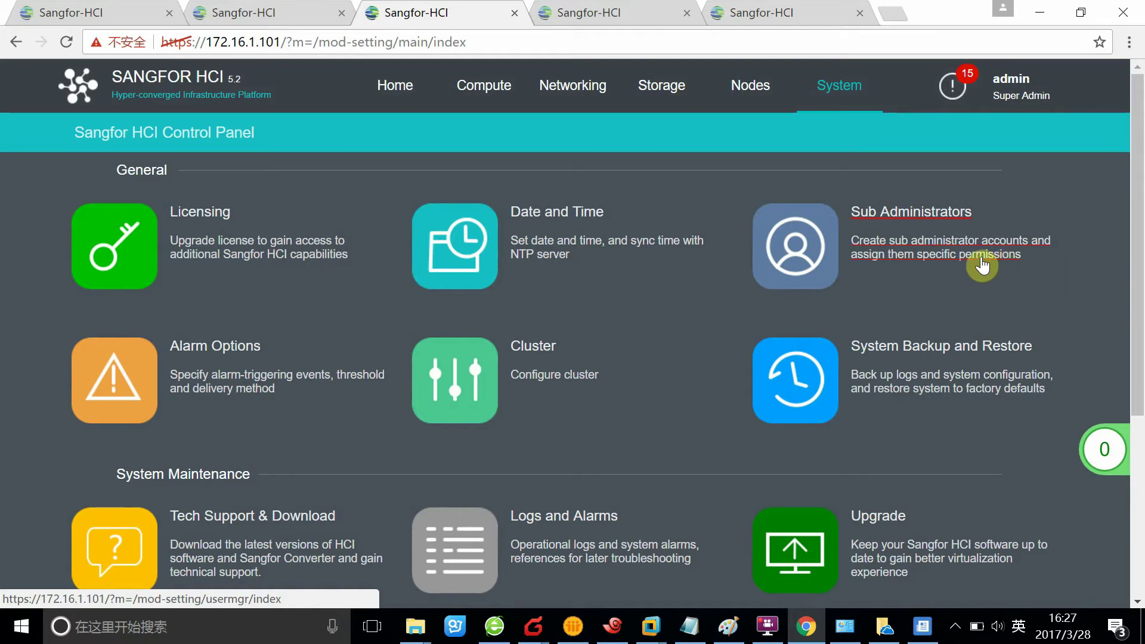
# - Open Sub Administrators to list the accounts, showing only admin in Default Group
pyautogui.click(916, 241)
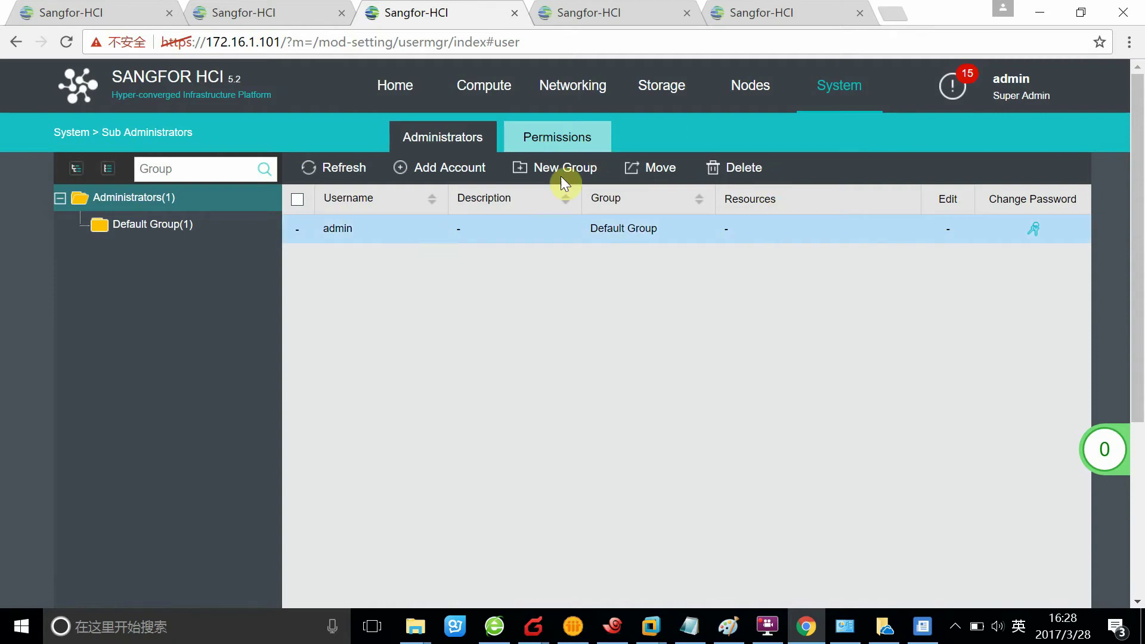
# - Add a new account named TEST with the description VM MANAGEMENT
pyautogui.click(428, 169)
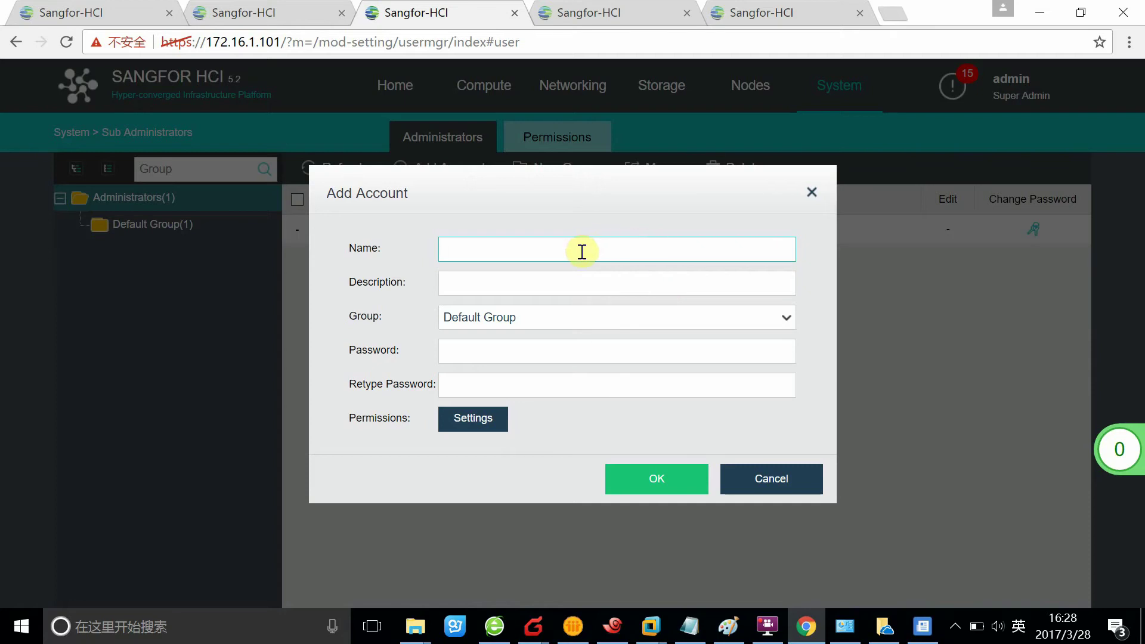
pyautogui.write('CHENEY')
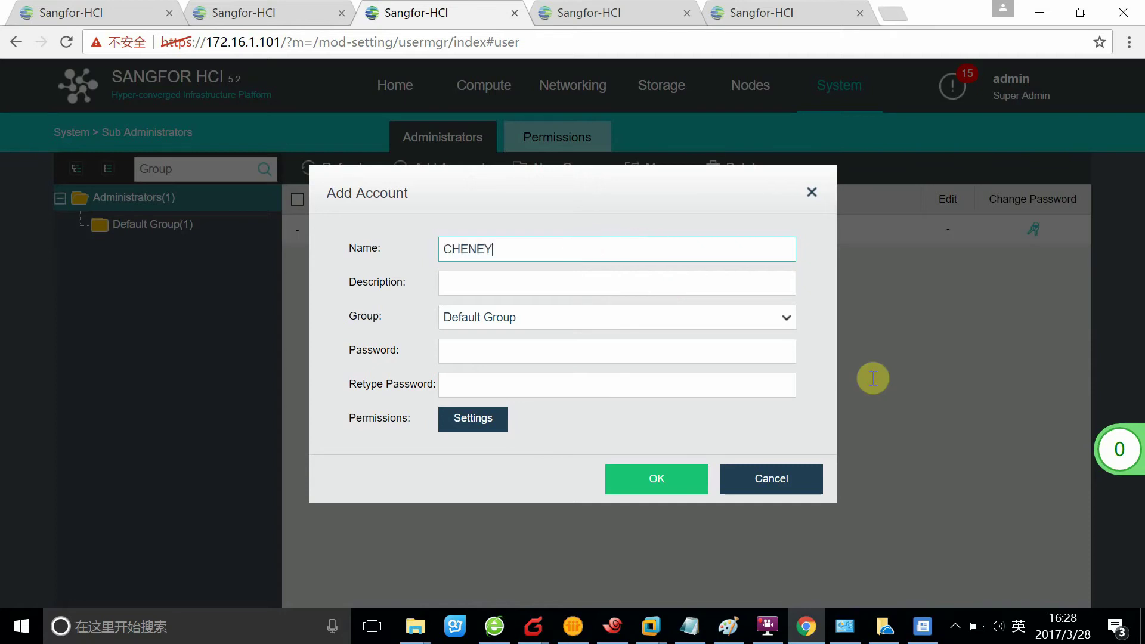
pyautogui.press('BackSpace')
pyautogui.press('BackSpace')
pyautogui.press('BackSpace')
pyautogui.press('BackSpace')
pyautogui.press('BackSpace')
pyautogui.press('BackSpace')
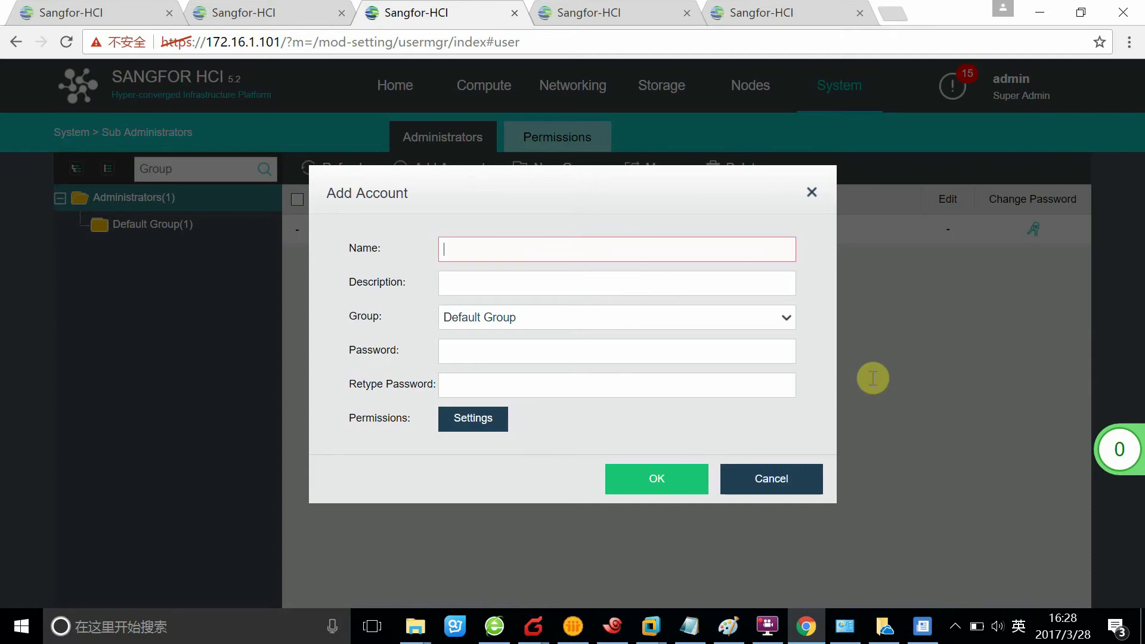
pyautogui.write('TEST')
pyautogui.press('Tab')
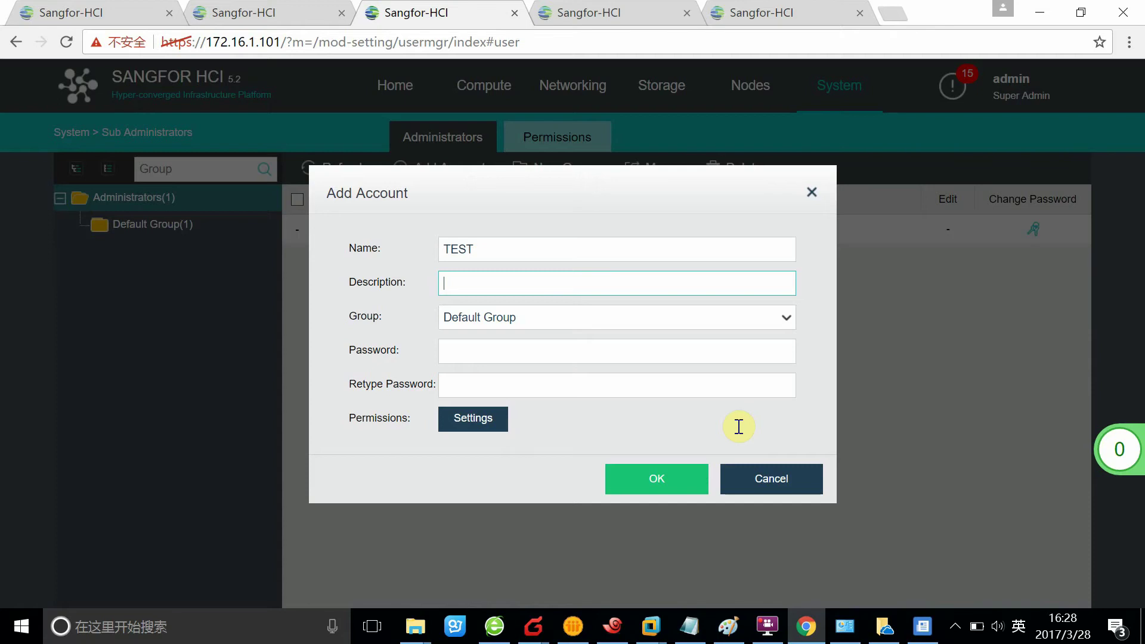
pyautogui.write('VMS')
pyautogui.press('BackSpace')
pyautogui.click(520, 313)
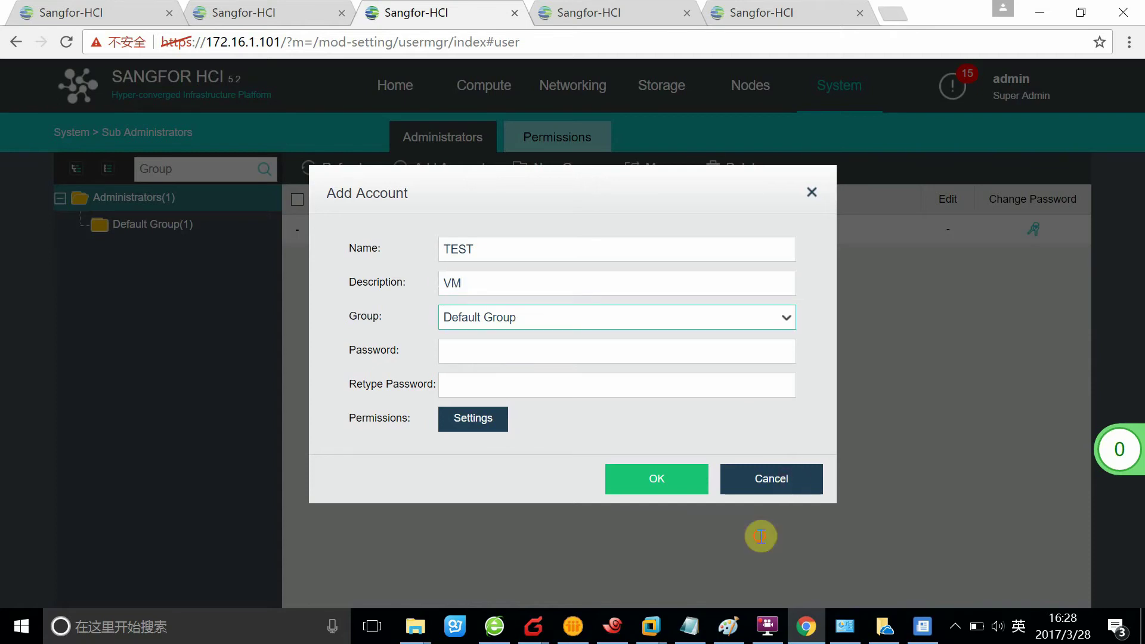
pyautogui.click(561, 357)
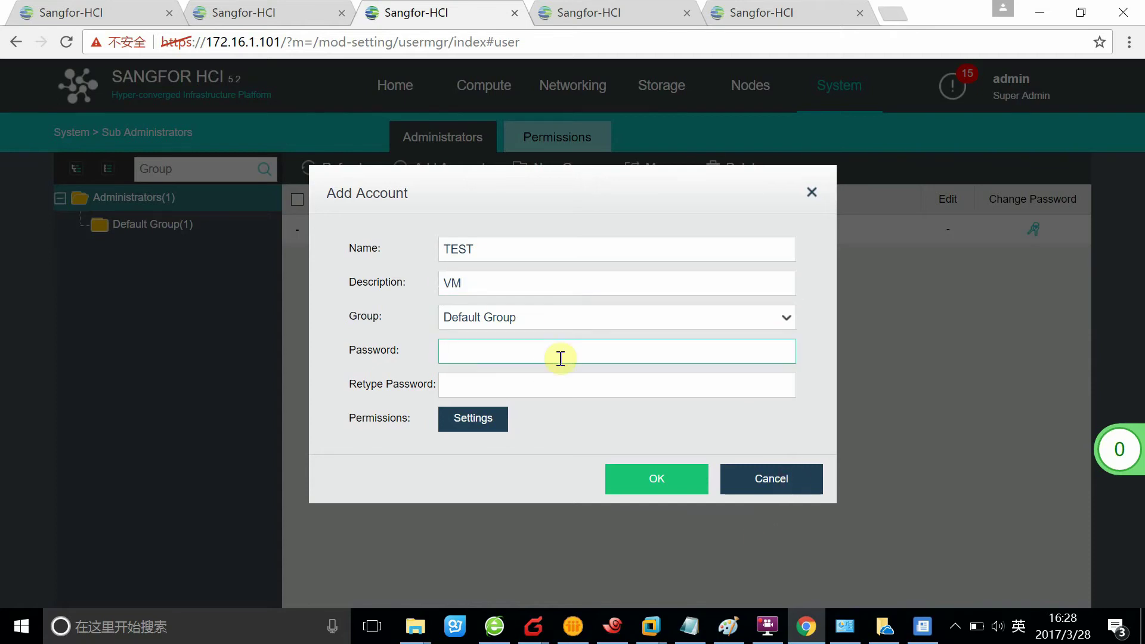
pyautogui.click(481, 282)
pyautogui.write('MANAGE')
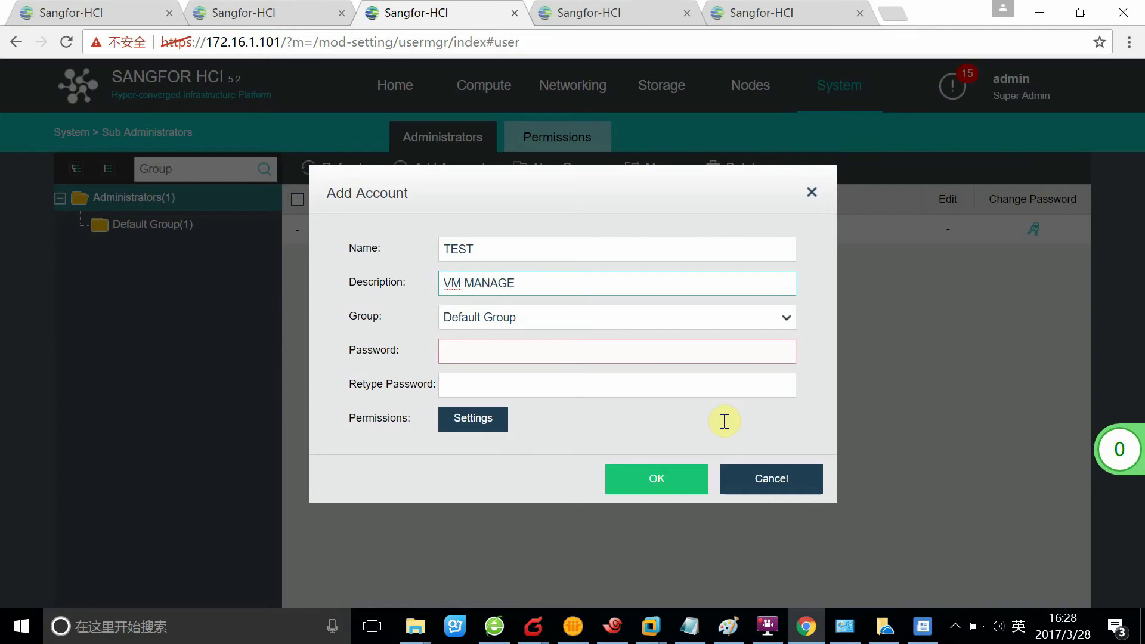
pyautogui.write('MENT')
pyautogui.click(458, 347)
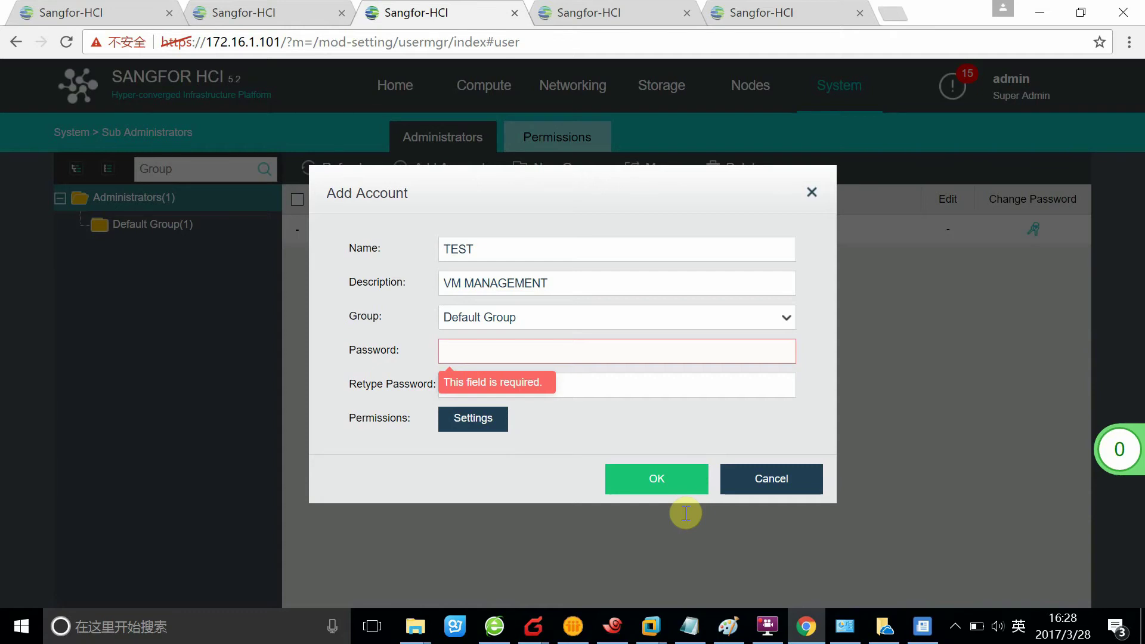
# - Enter and confirm the account password and bring up its permission settings
pyautogui.write('•••••')
pyautogui.press('Tab')
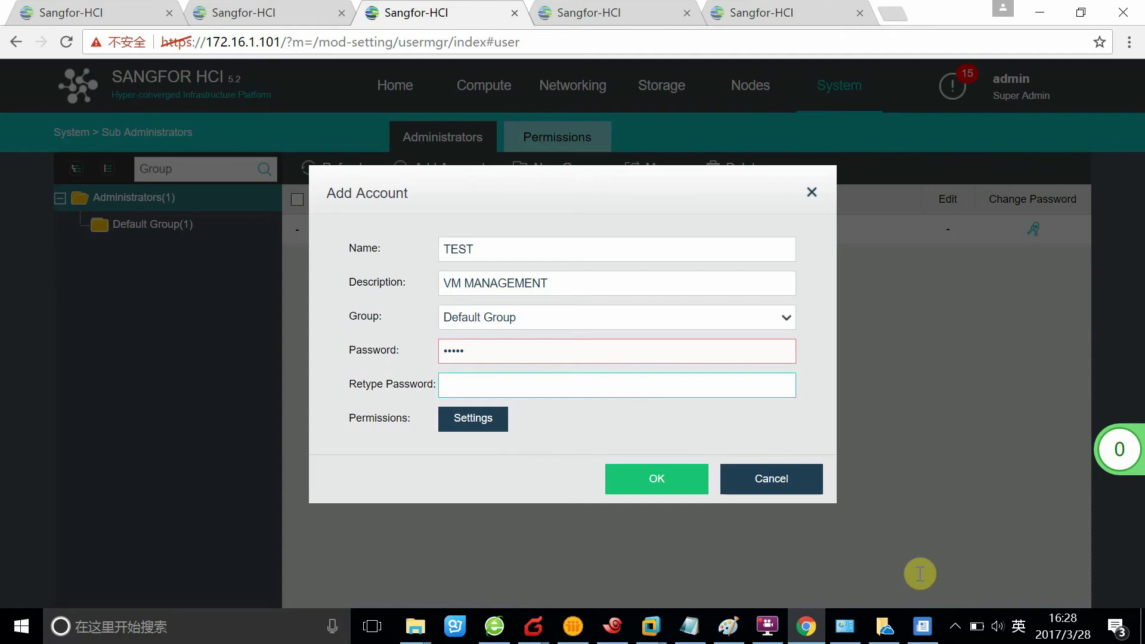
pyautogui.write('•••')
pyautogui.press('BackSpace')
pyautogui.press('BackSpace')
pyautogui.press('BackSpace')
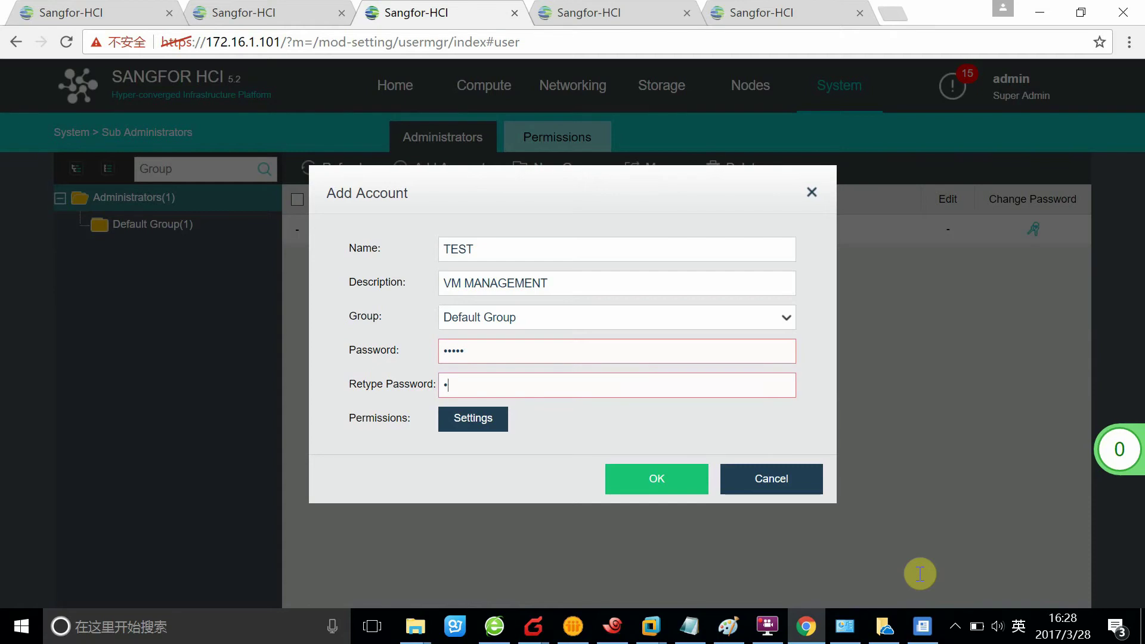
pyautogui.write('••••')
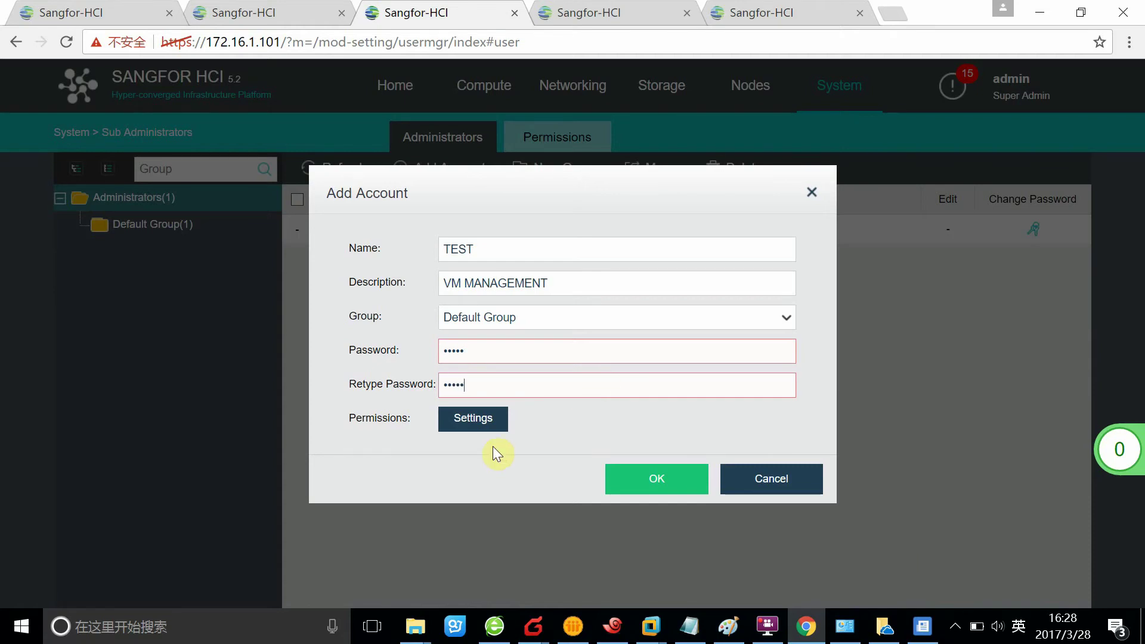
pyautogui.click(466, 419)
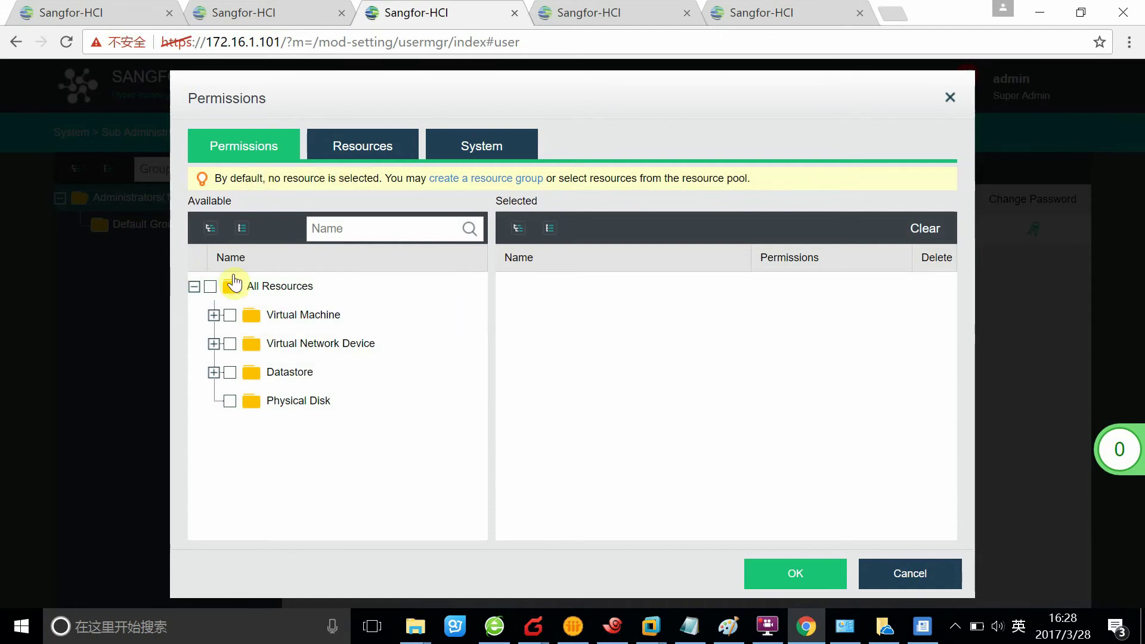
# - Give TEST Admin rights on the Virtual Machine folder, including centos and Default Group, then view Resources
pyautogui.click(241, 315)
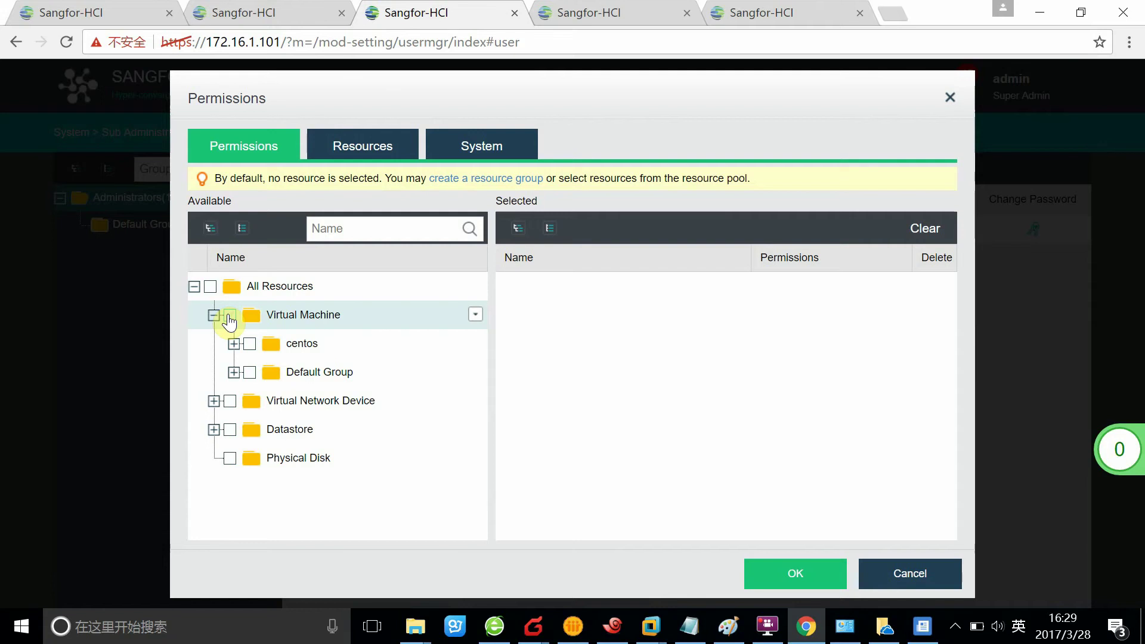
pyautogui.click(229, 316)
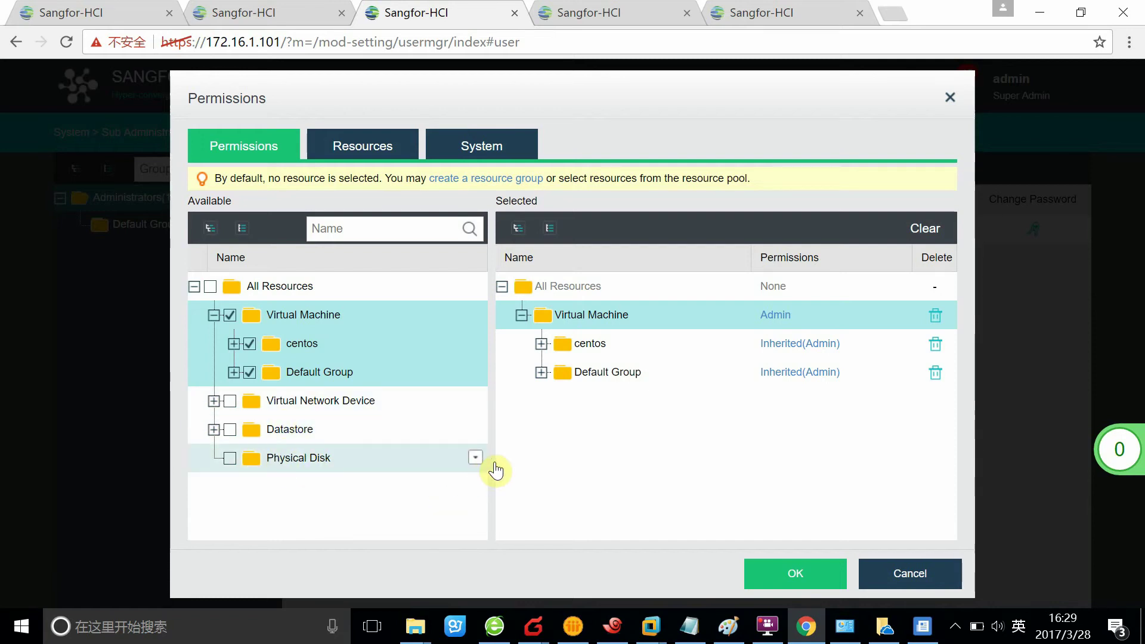
pyautogui.click(343, 152)
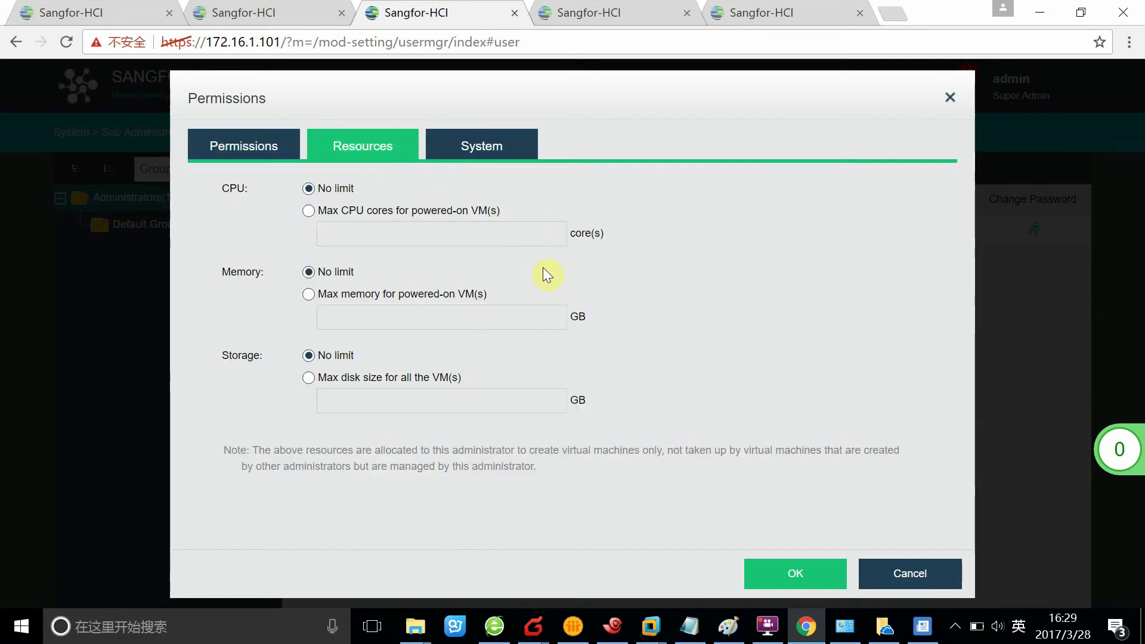
# - Limit the account's CPU to a maximum of 6 cores
pyautogui.click(482, 148)
pyautogui.click(370, 152)
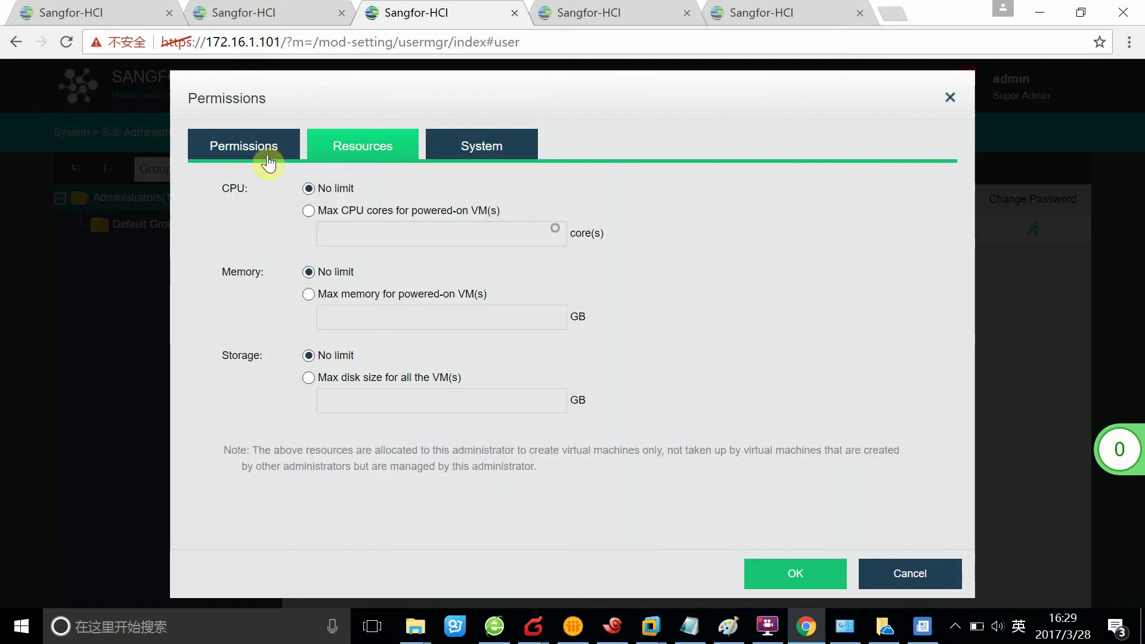
pyautogui.click(245, 162)
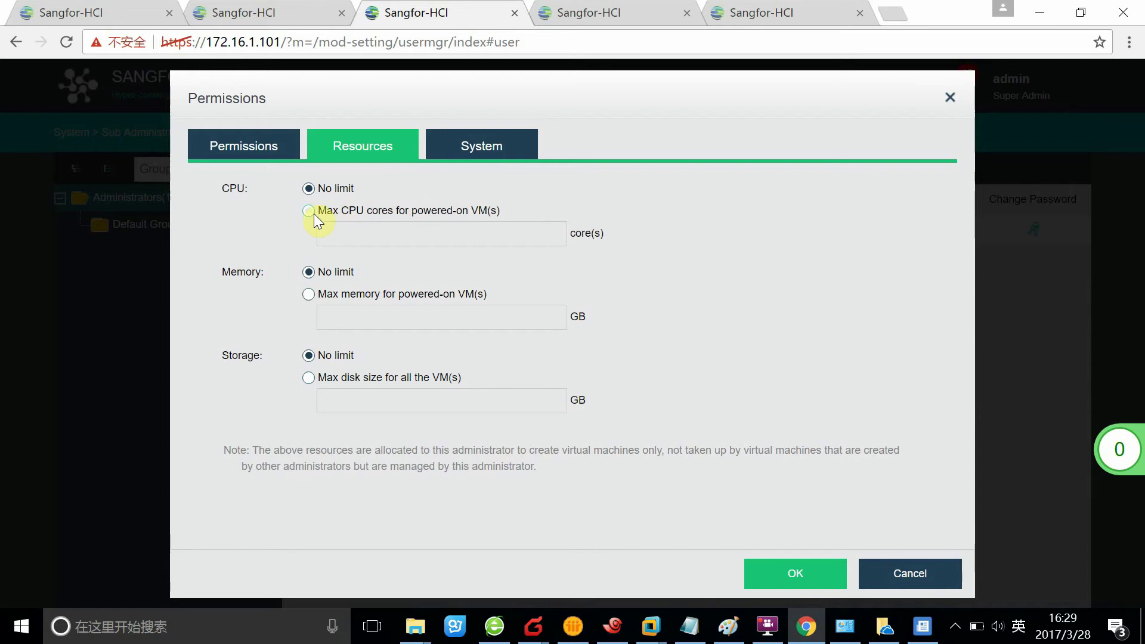
pyautogui.write('1')
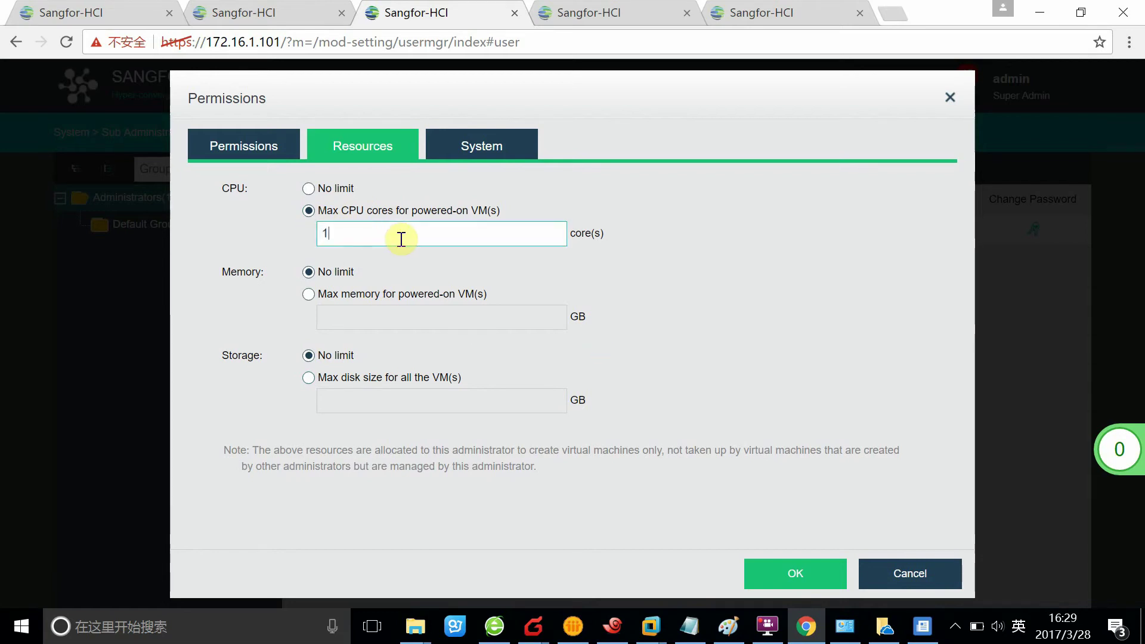
pyautogui.write('0')
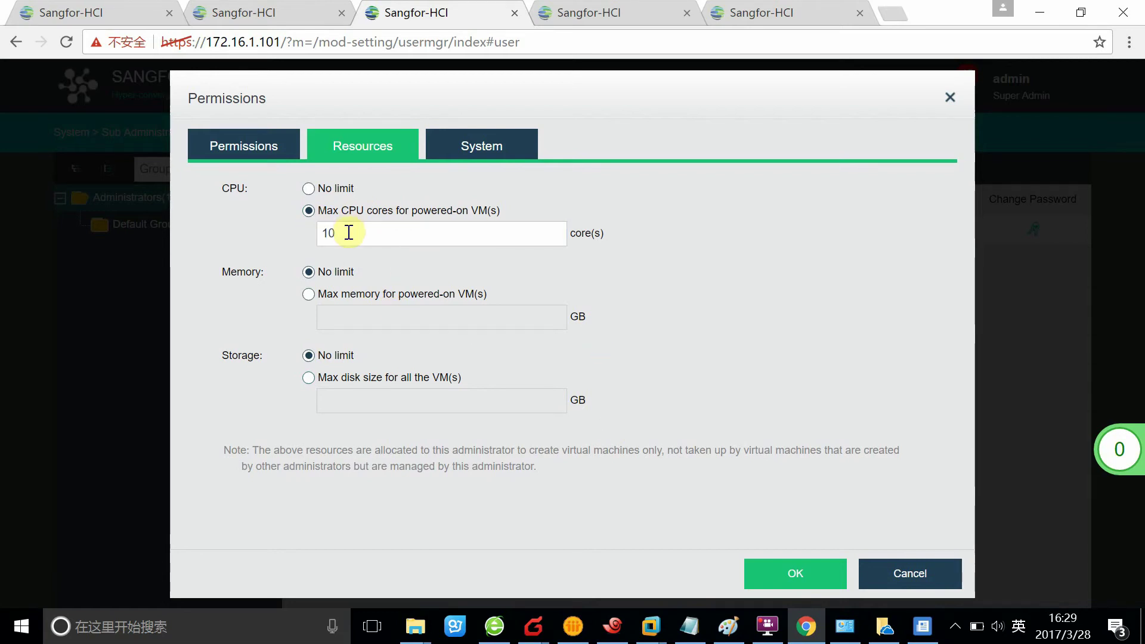
pyautogui.doubleClick(352, 233)
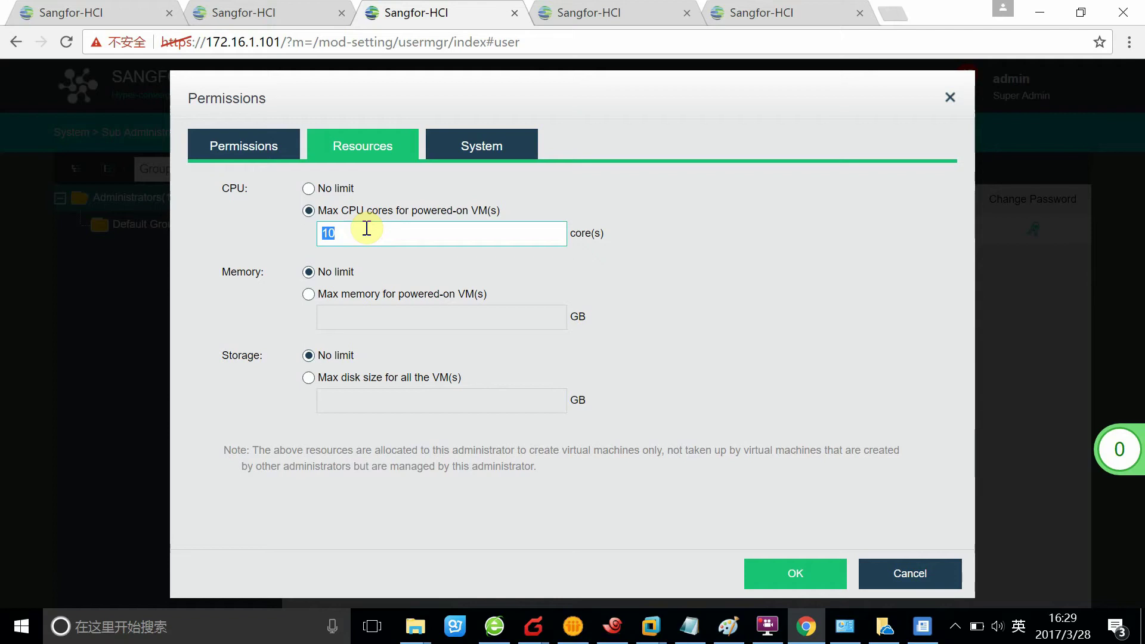
pyautogui.click(524, 350)
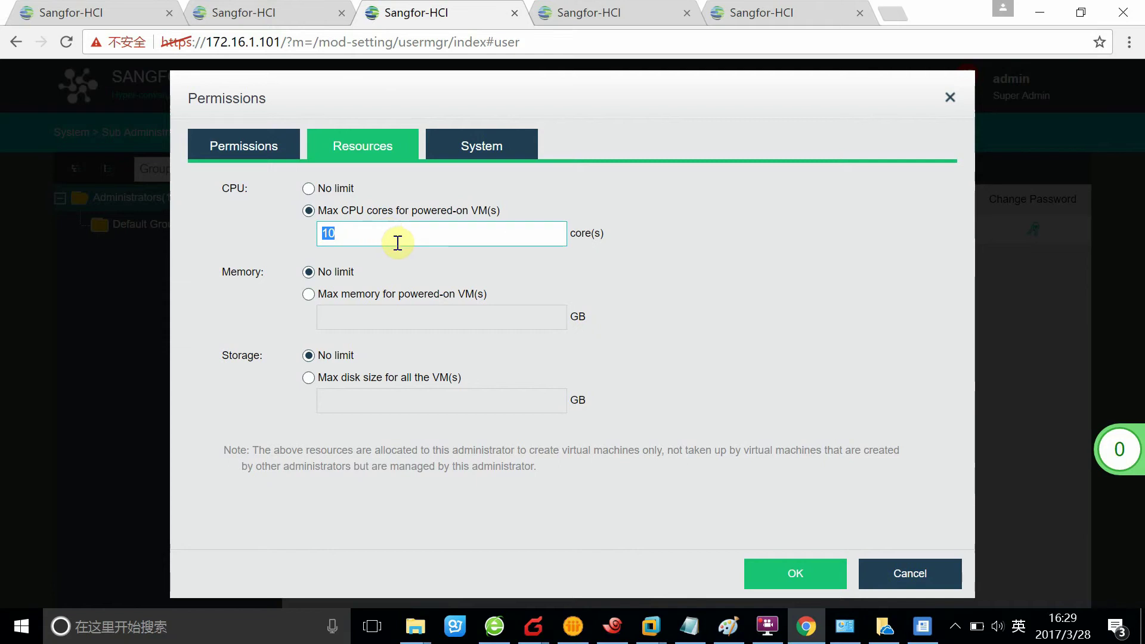
pyautogui.press('BackSpace')
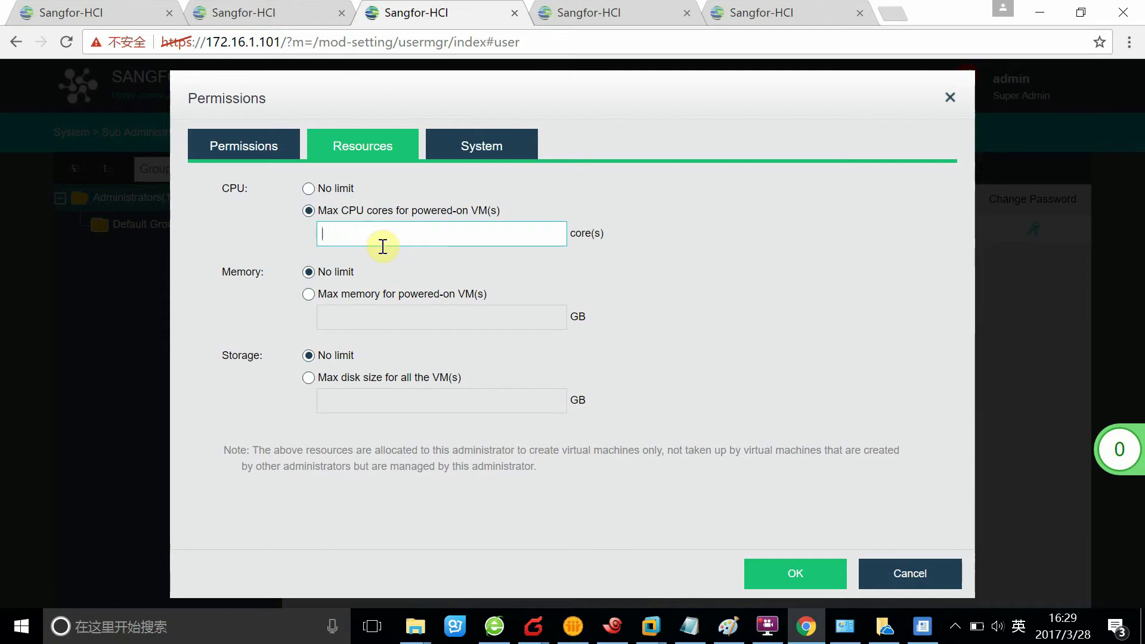
pyautogui.write('6')
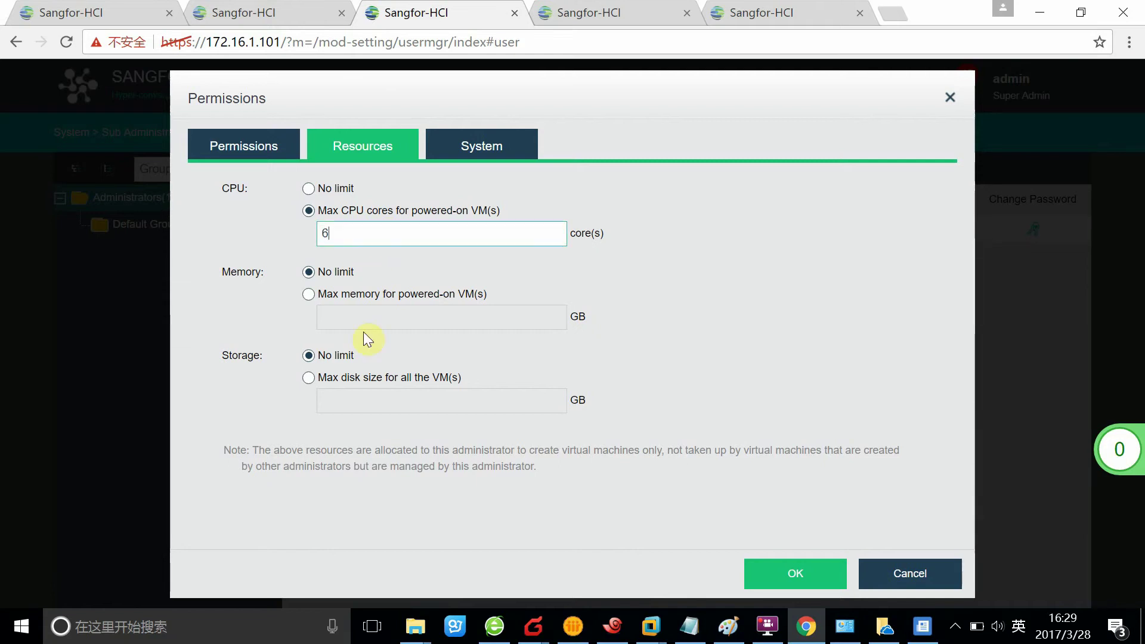
# - Cap powered-on VM memory at 16 GB and total disk at 50 GB, and confirm
pyautogui.click(316, 316)
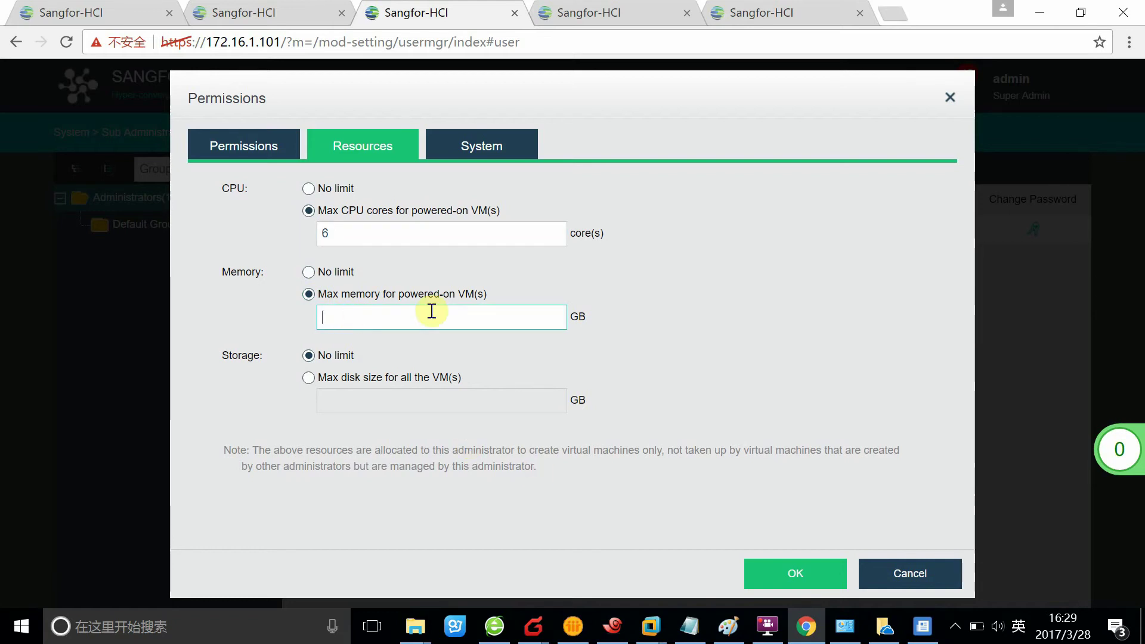
pyautogui.write('64')
pyautogui.moveTo(454, 330); pyautogui.dragTo(284, 297)
pyautogui.write('1')
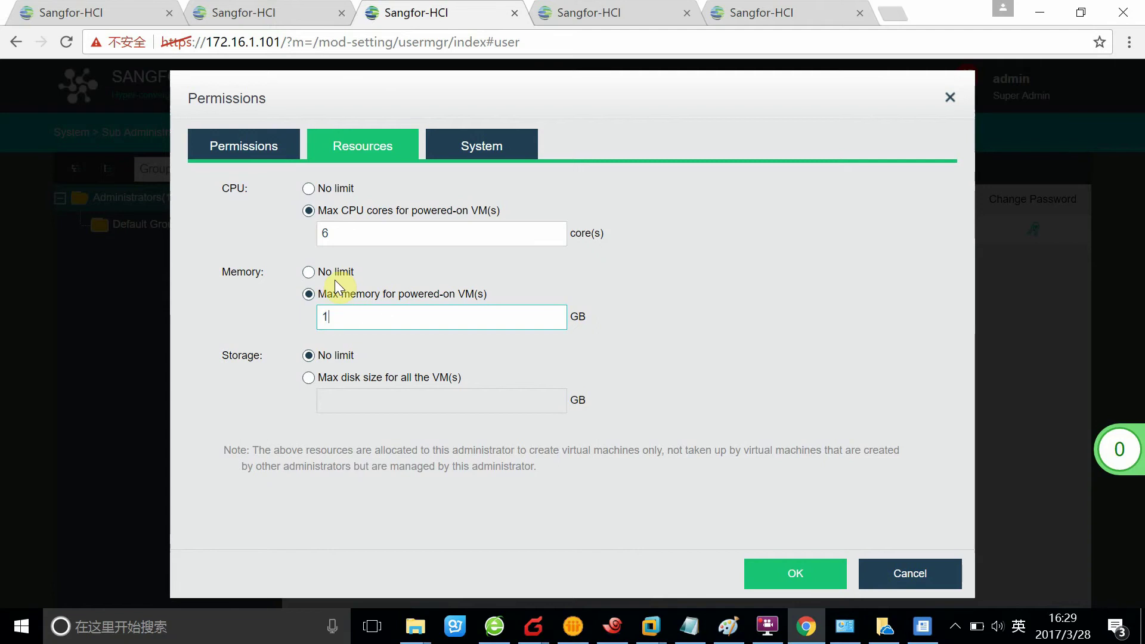
pyautogui.write('6')
pyautogui.click(378, 418)
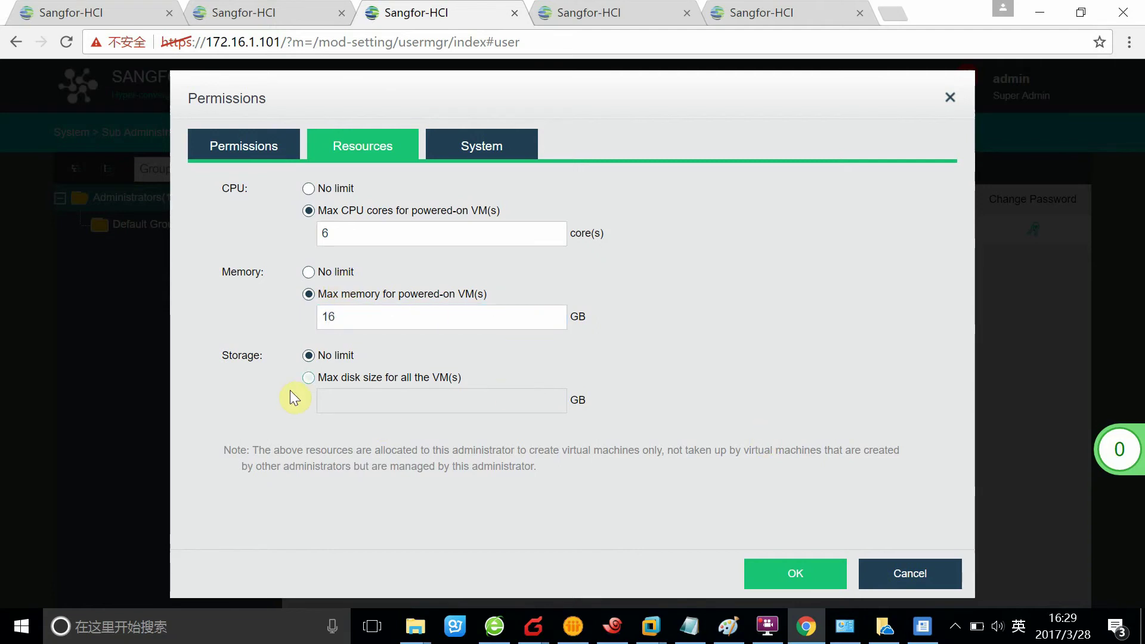
pyautogui.click(308, 378)
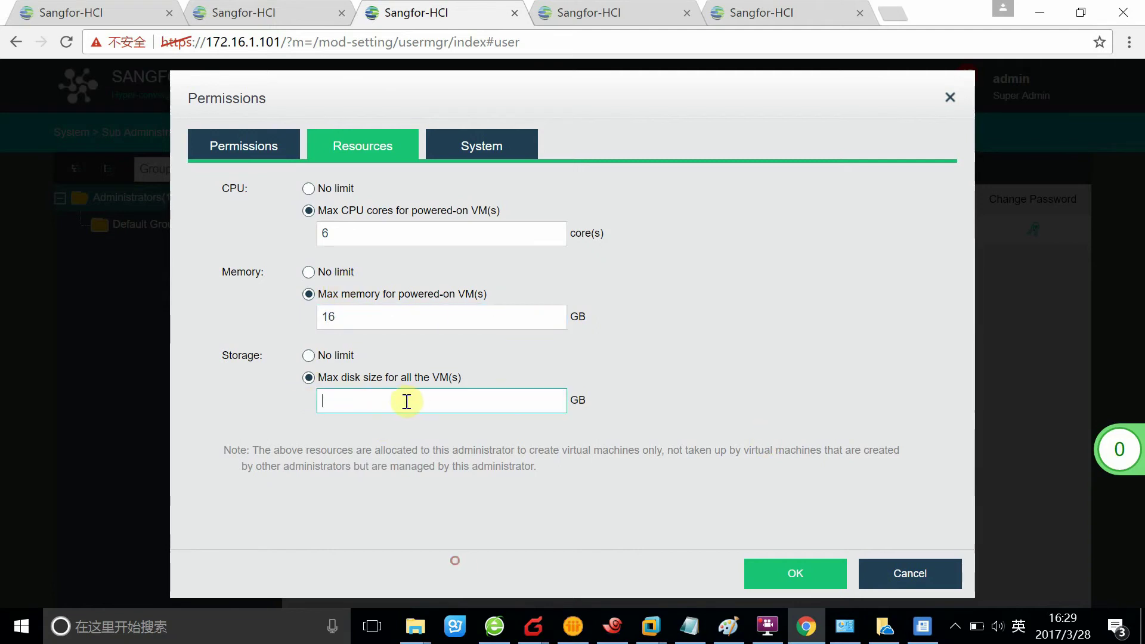
pyautogui.write('20')
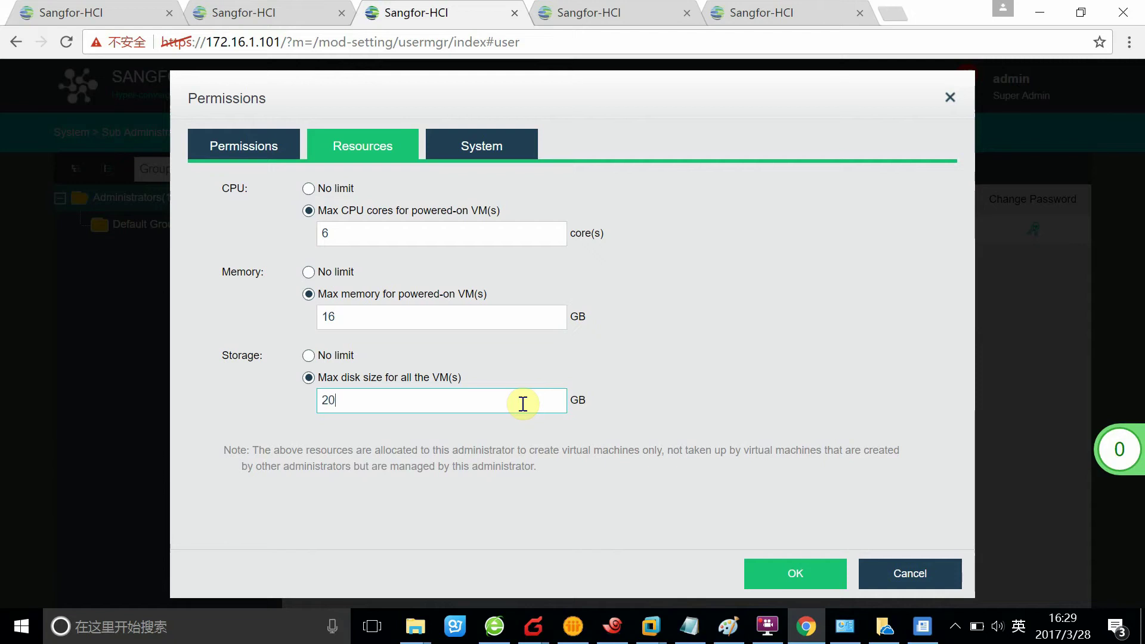
pyautogui.doubleClick(355, 400)
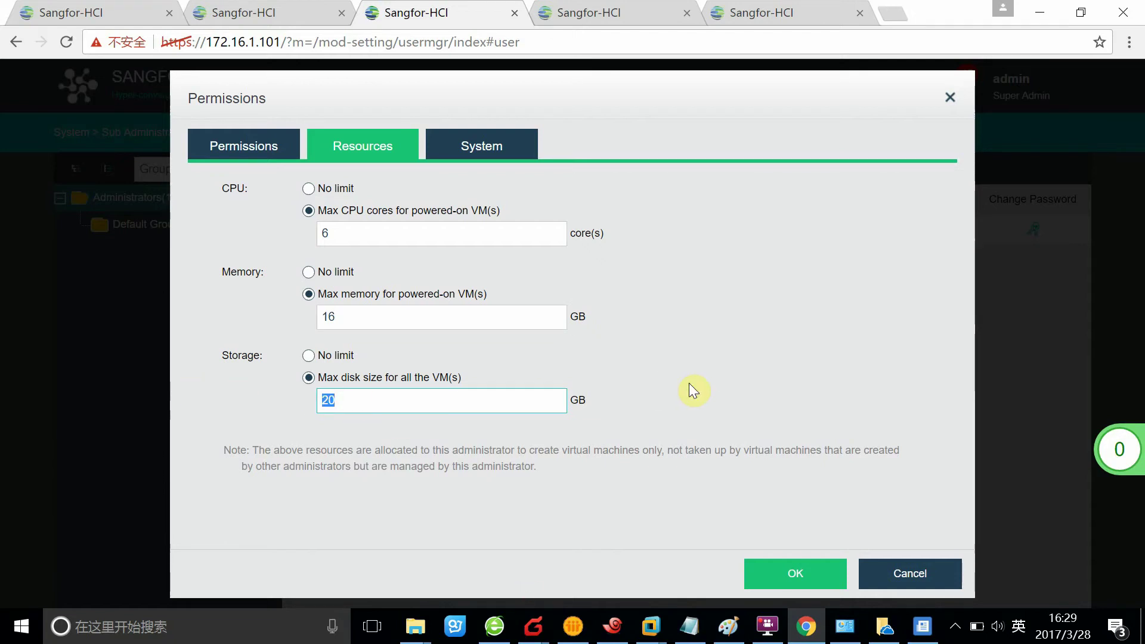
pyautogui.write('50')
pyautogui.click(788, 351)
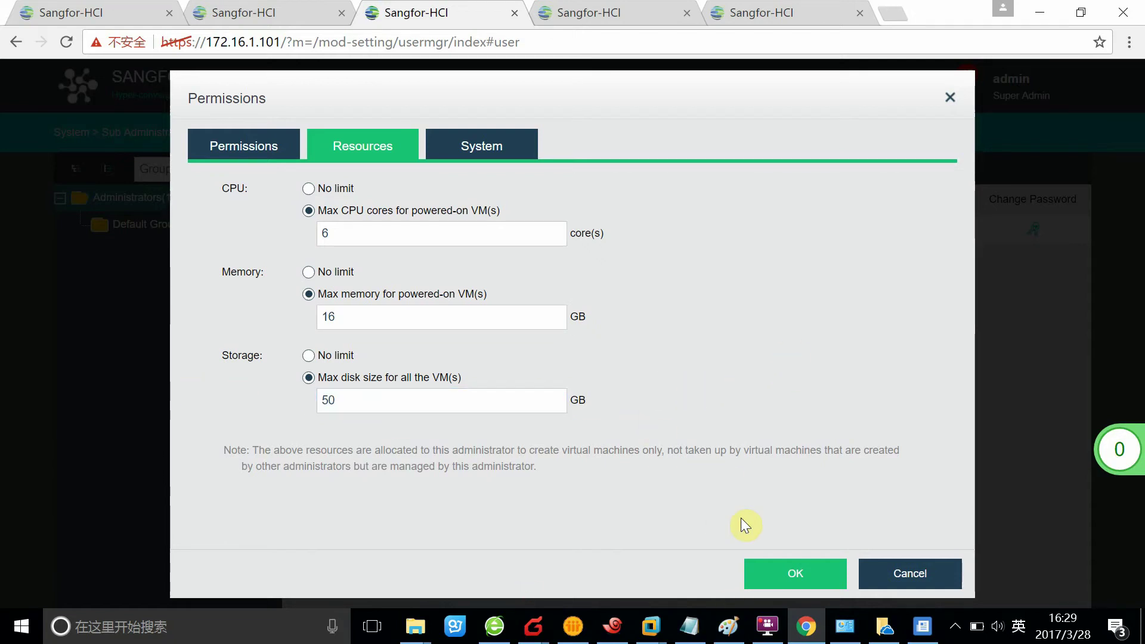
pyautogui.click(786, 576)
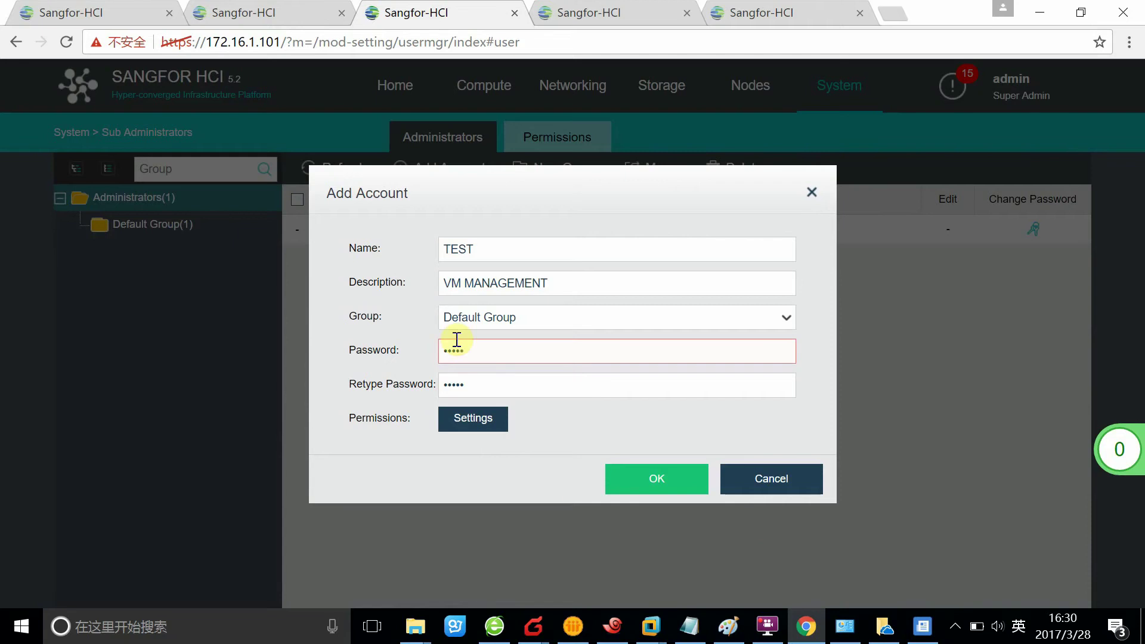
# - Replace the password with a valid one in both password fields and create the TEST account
pyautogui.click(659, 359)
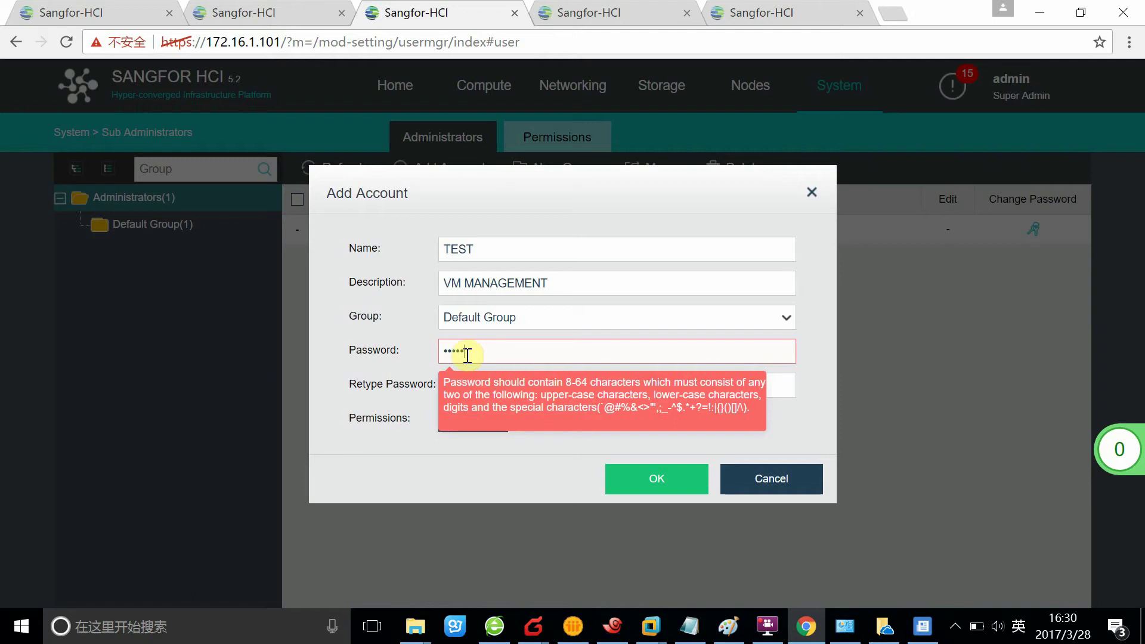
pyautogui.doubleClick(477, 349)
pyautogui.click(510, 352)
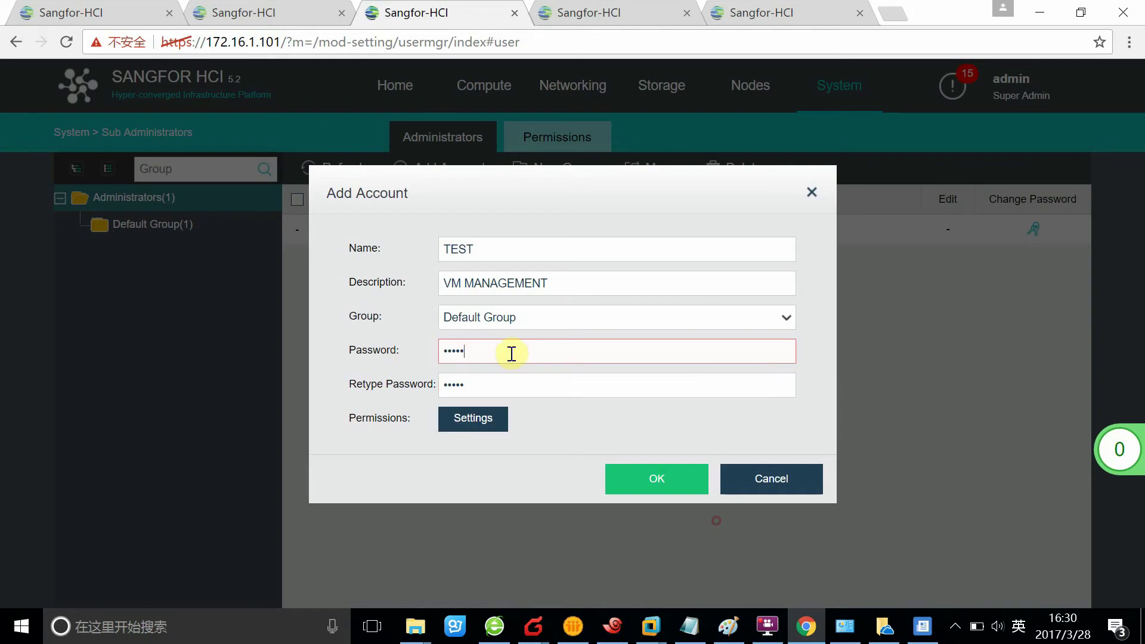
pyautogui.doubleClick(471, 349)
pyautogui.click(493, 351)
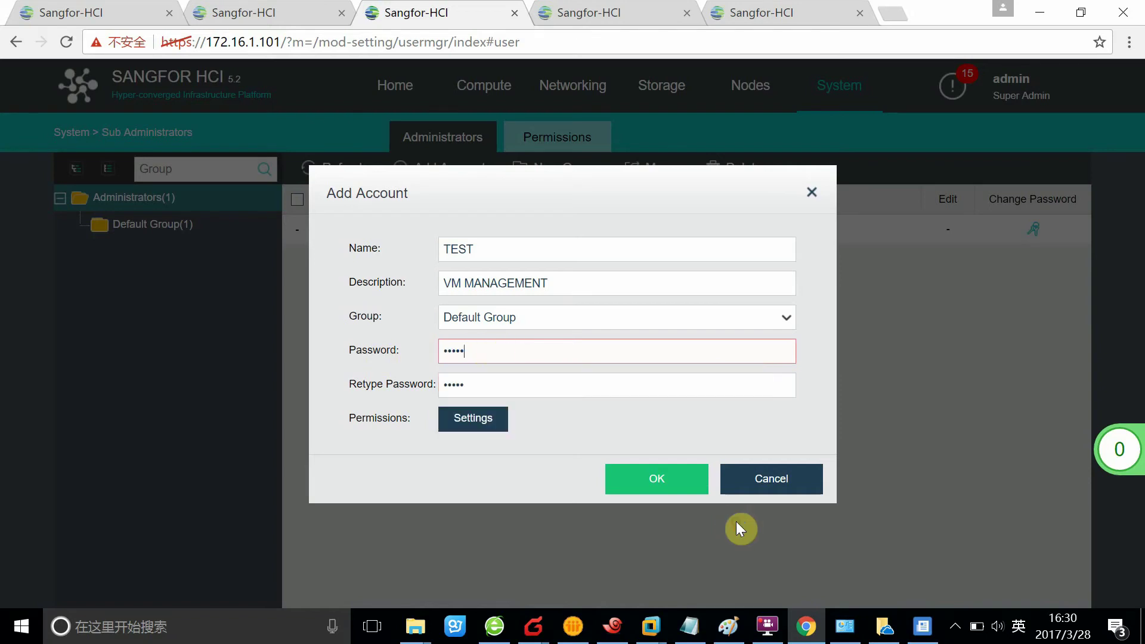
pyautogui.doubleClick(502, 356)
pyautogui.write('*******')
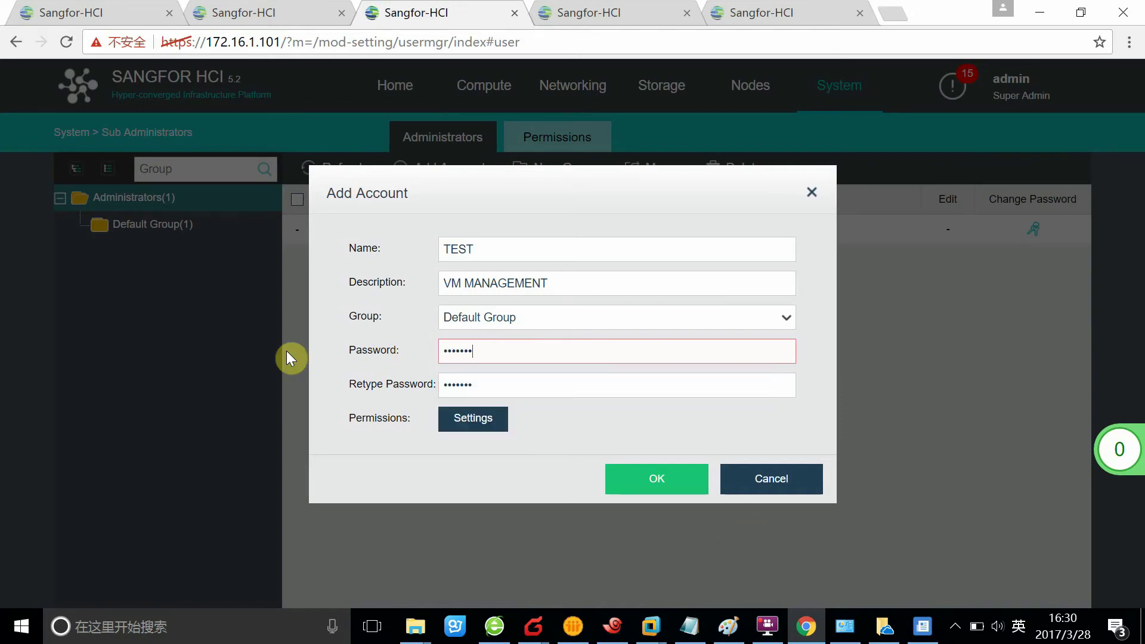
pyautogui.write('**')
pyautogui.click(499, 383)
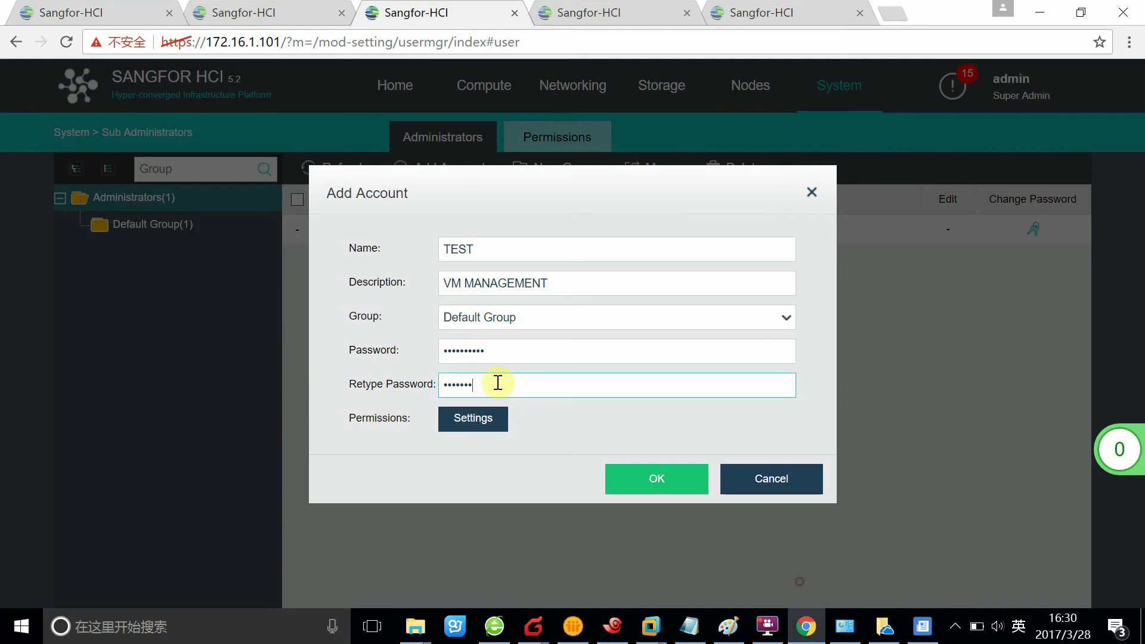
pyautogui.hotkey('ctrl', 'a')
pyautogui.write('*******')
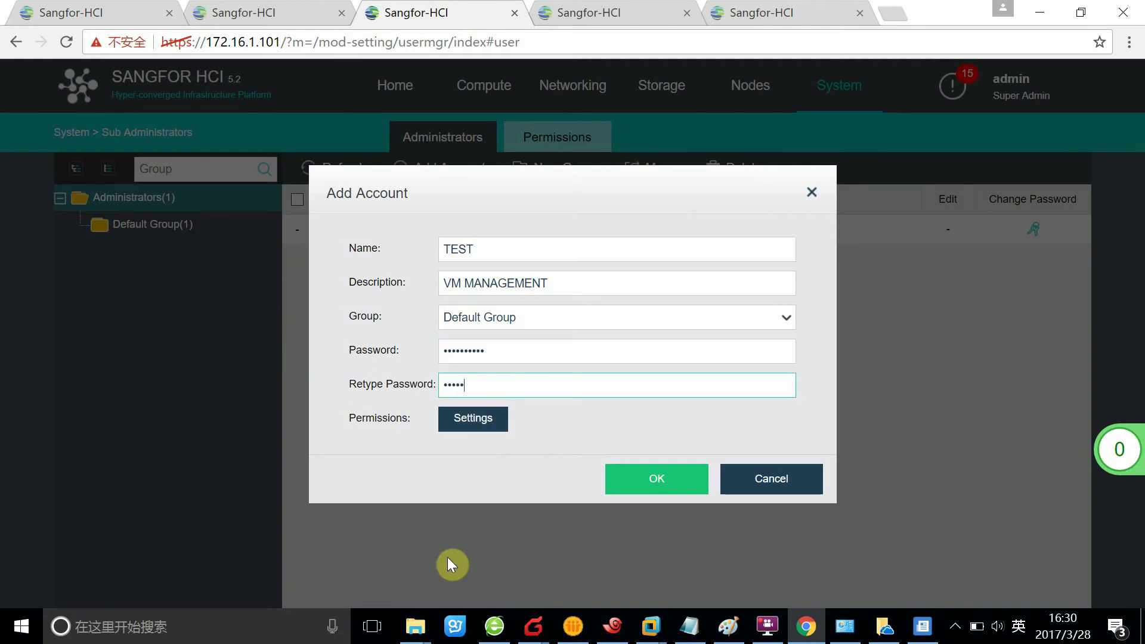
pyautogui.write('***')
pyautogui.click(659, 486)
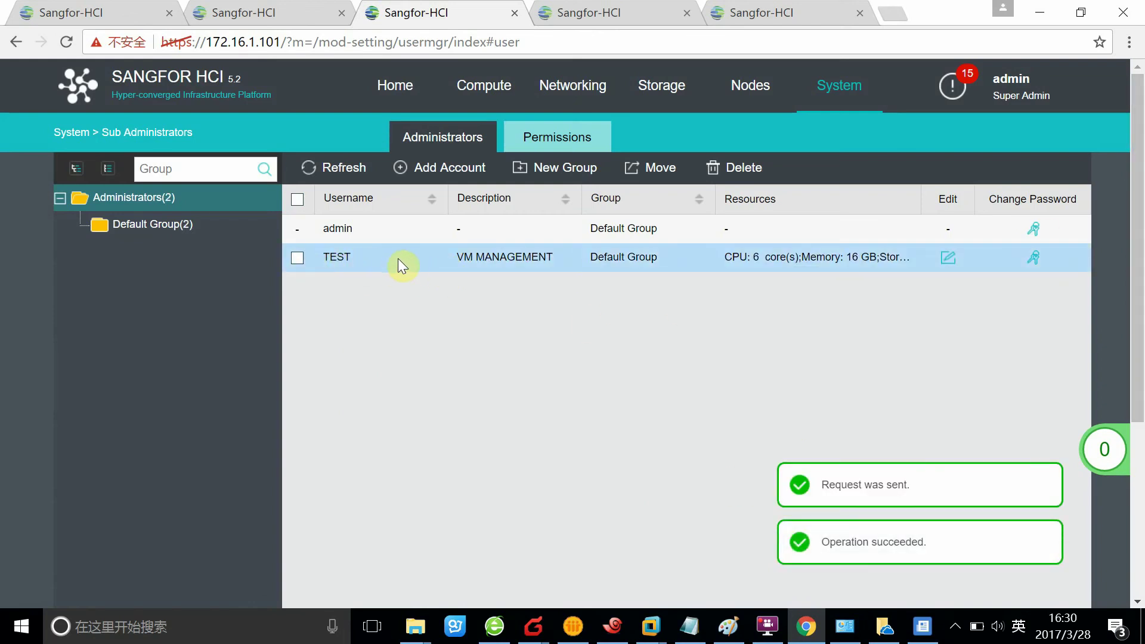
# - Log out of admin and sign back in as TEST with its password
pyautogui.click(1007, 89)
pyautogui.click(1014, 214)
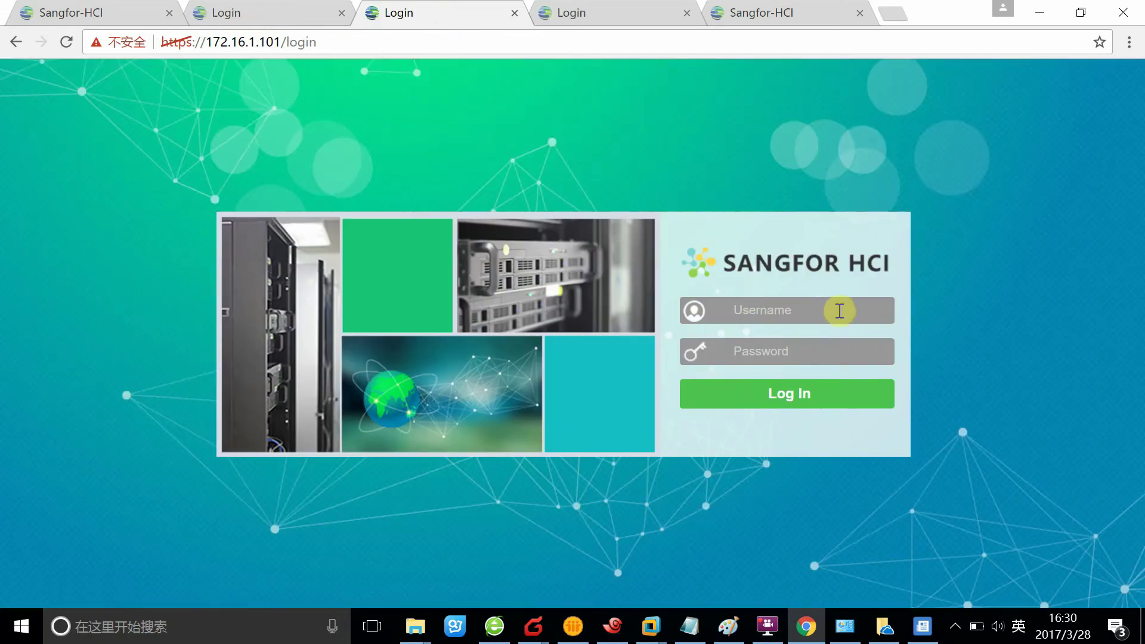
pyautogui.click(836, 309)
pyautogui.press('capslock')
pyautogui.write('TEST')
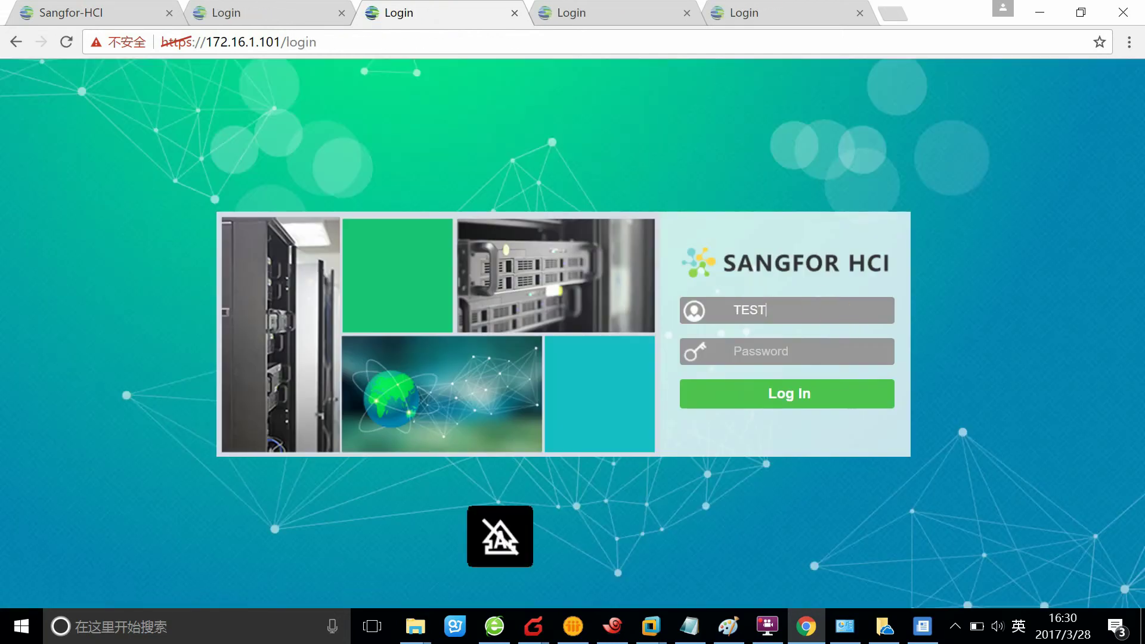
pyautogui.click(712, 352)
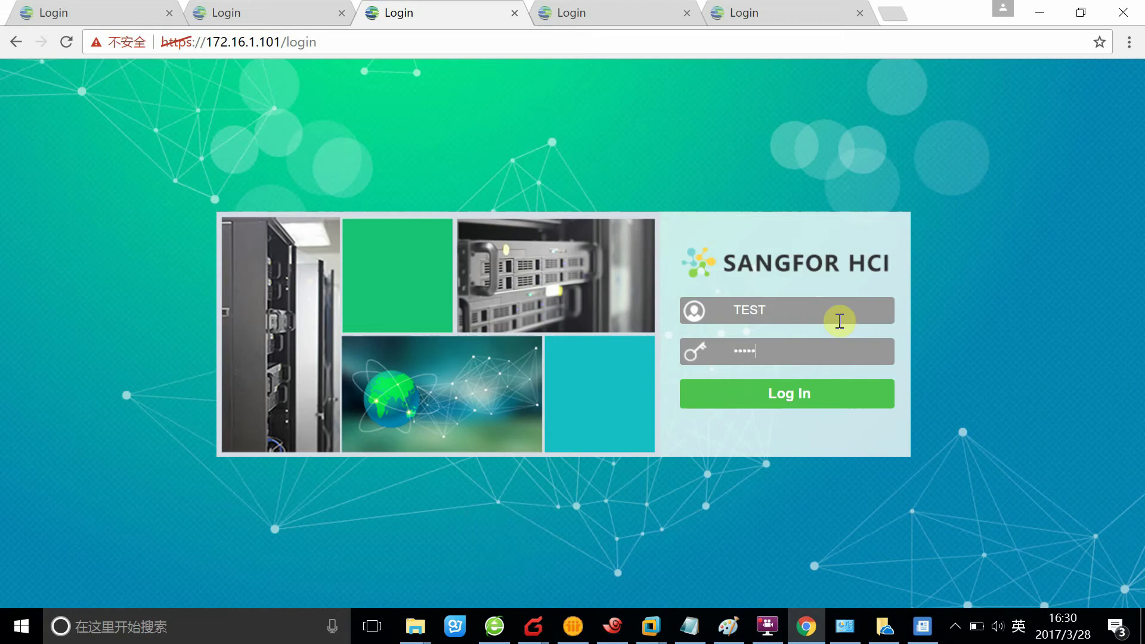
pyautogui.click(750, 397)
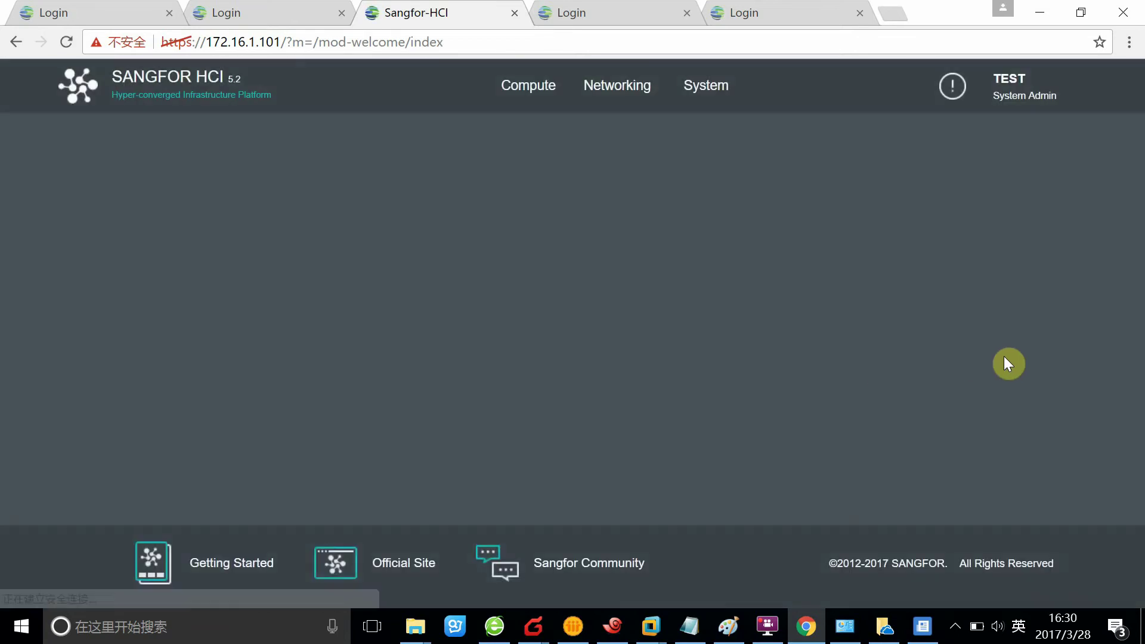
# - Set the welcome page not to show again and continue to TEST's home page
pyautogui.scroll(-3, 824, 323)
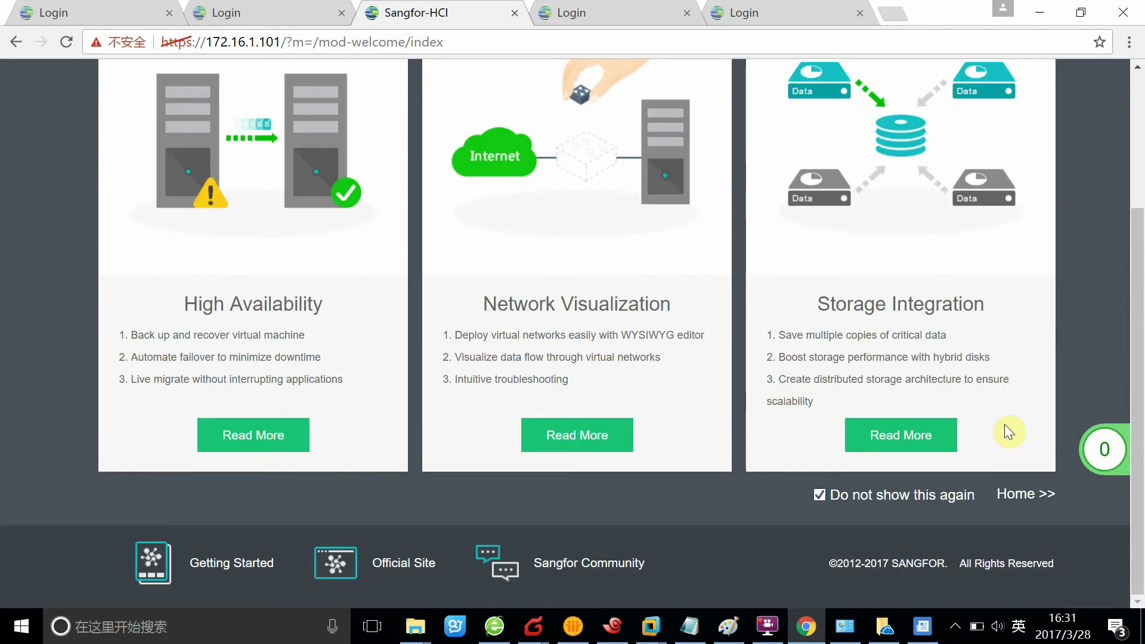
pyautogui.scroll(1, 1006, 426)
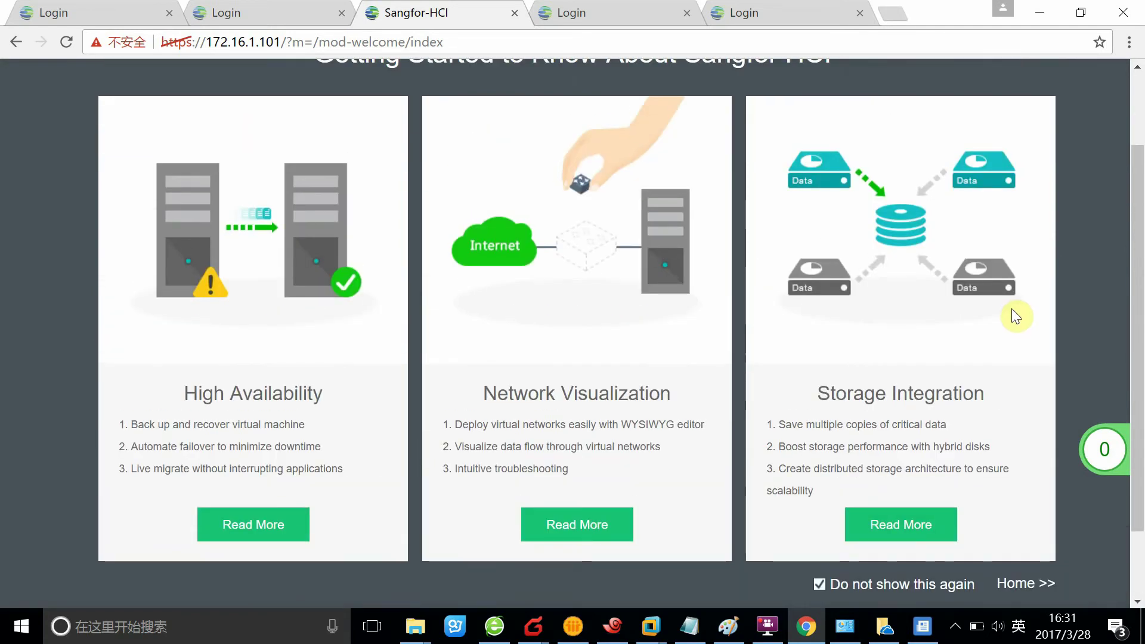
pyautogui.scroll(2, 1015, 316)
pyautogui.scroll(-3, 1054, 224)
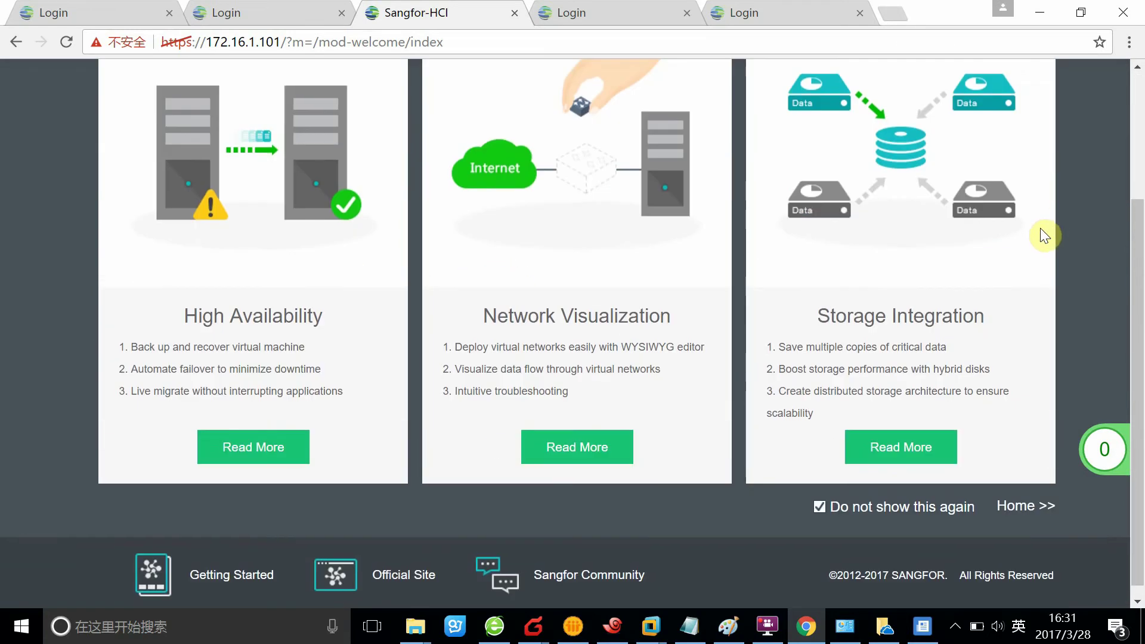
pyautogui.scroll(3, 949, 352)
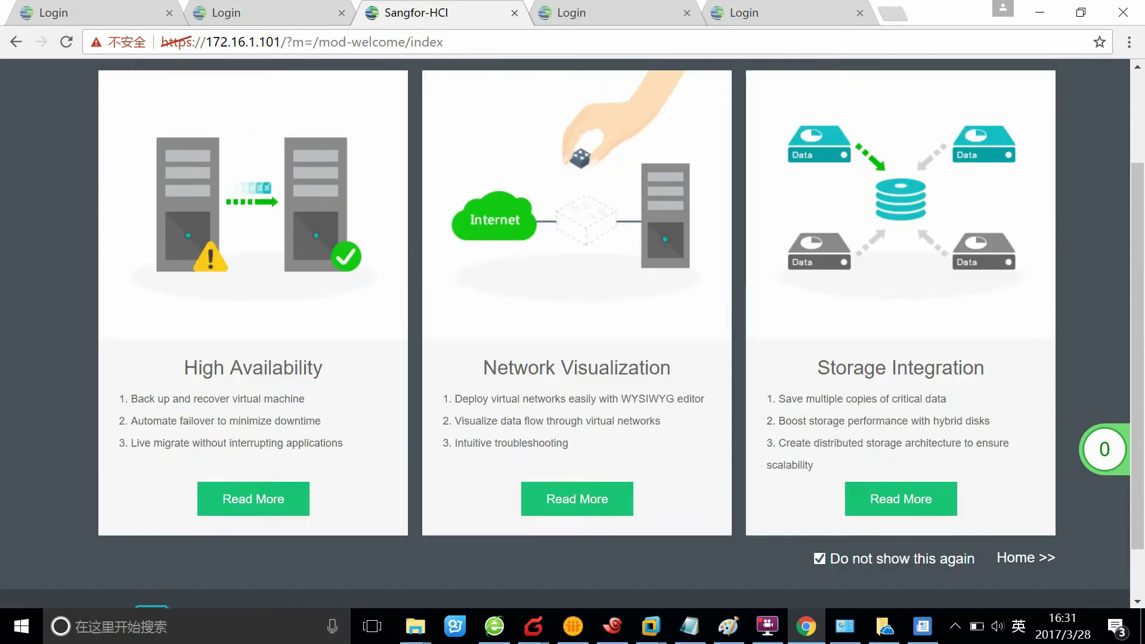
pyautogui.scroll(-3, 951, 378)
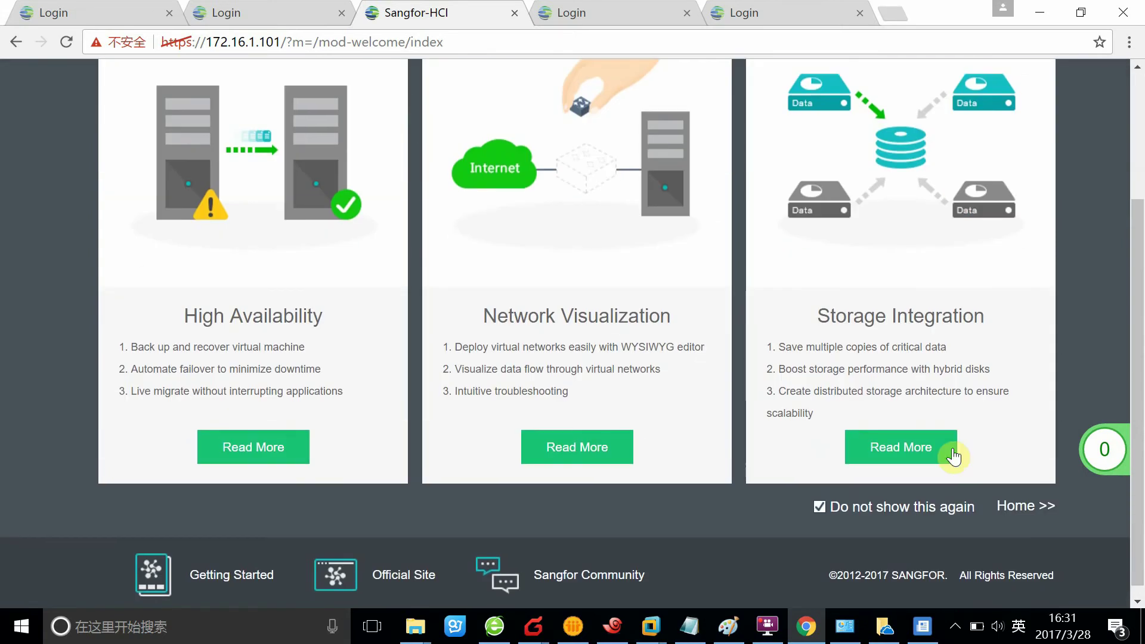
pyautogui.click(1024, 507)
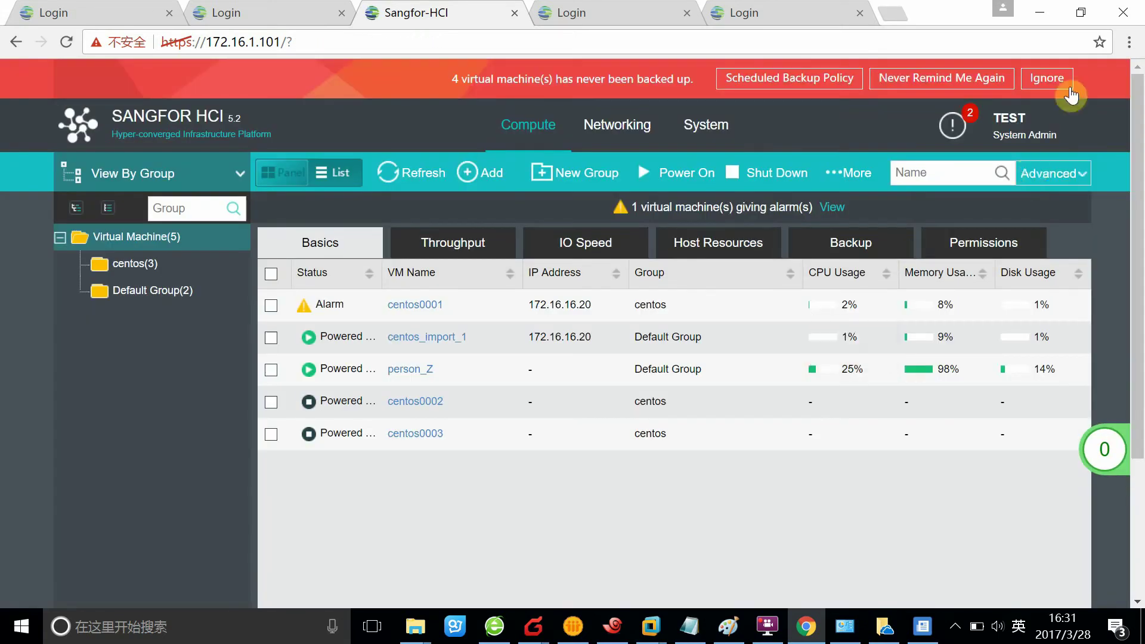
# - Ignore the never-backed-up reminder on the Compute page
pyautogui.click(1047, 80)
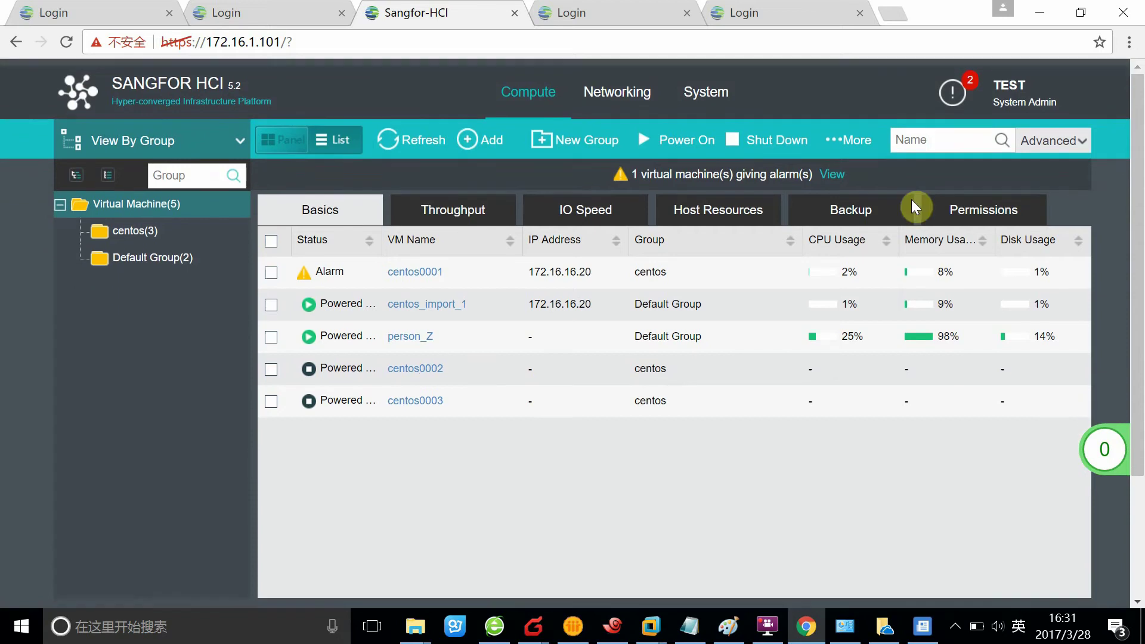
pyautogui.scroll(-3, 549, 309)
pyautogui.scroll(3, 549, 309)
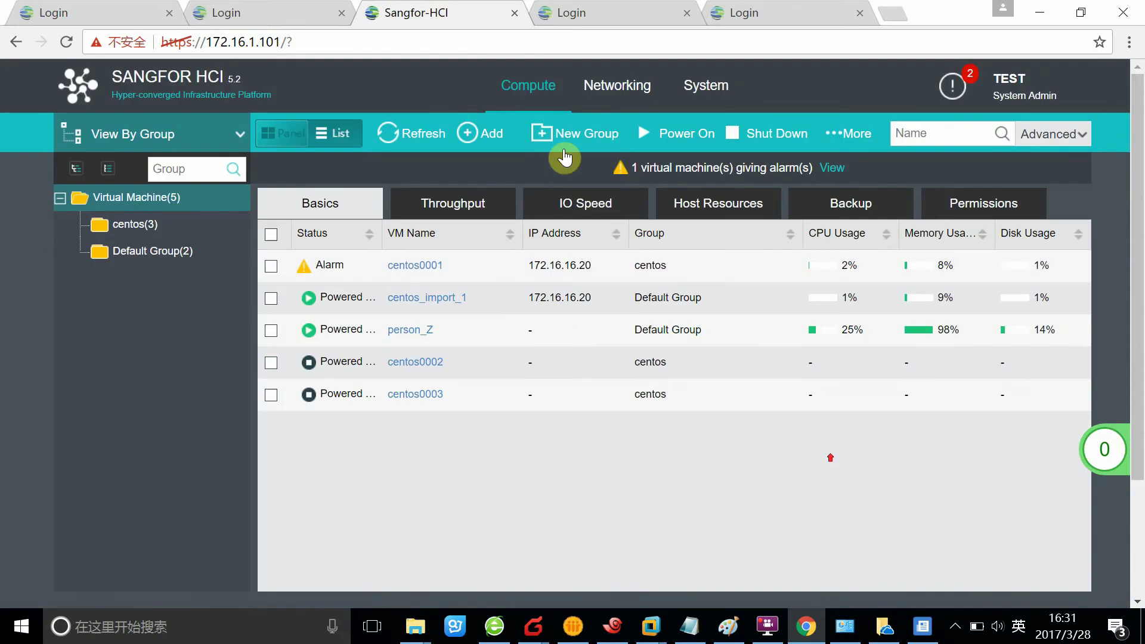
pyautogui.click(537, 104)
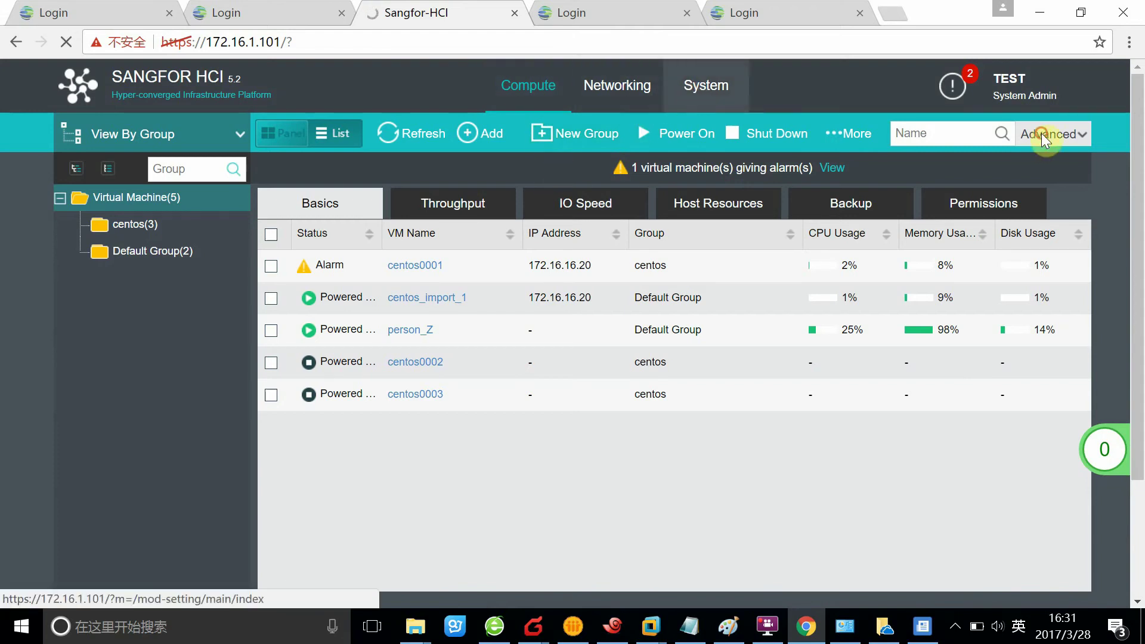
# - Browse the System and Networking sections, then return to Compute and start a new virtual machine
pyautogui.click(704, 88)
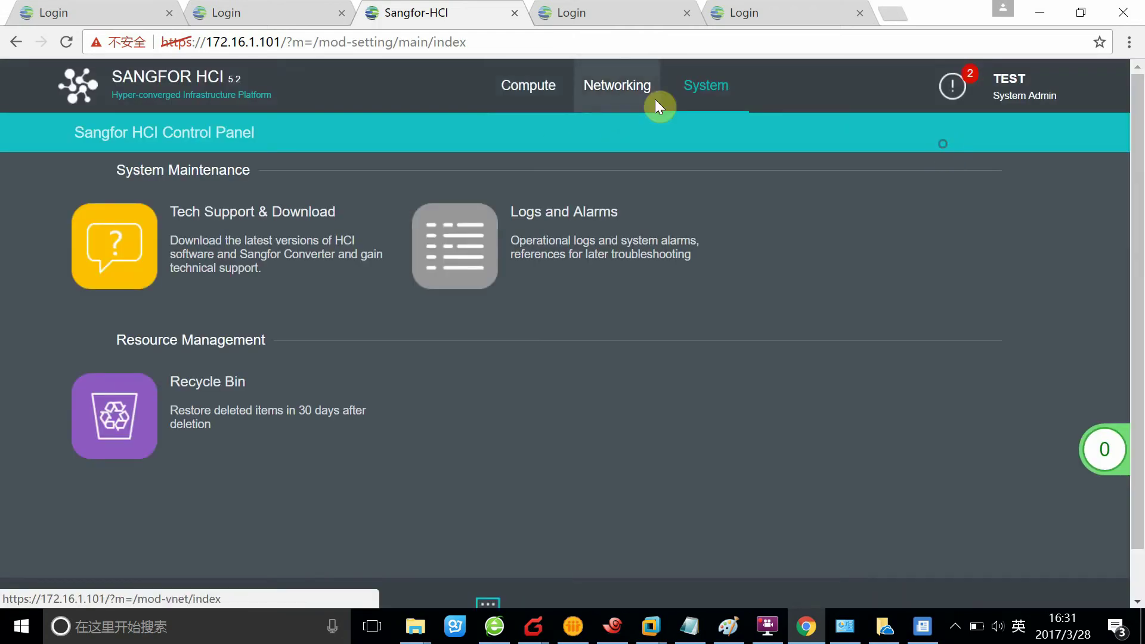
pyautogui.click(656, 105)
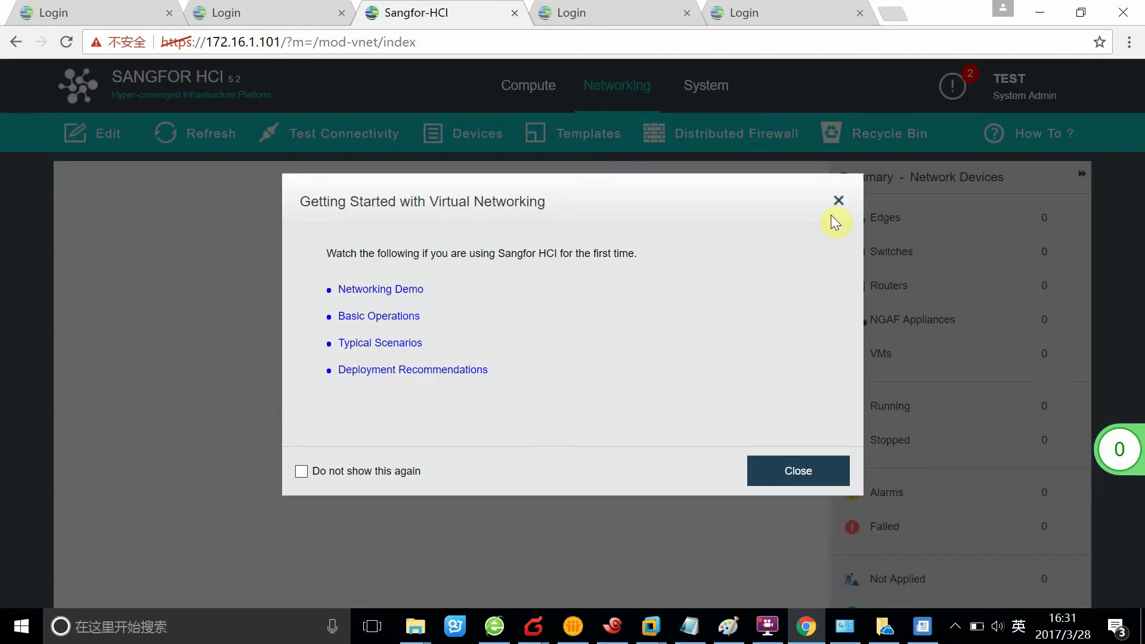
pyautogui.click(839, 201)
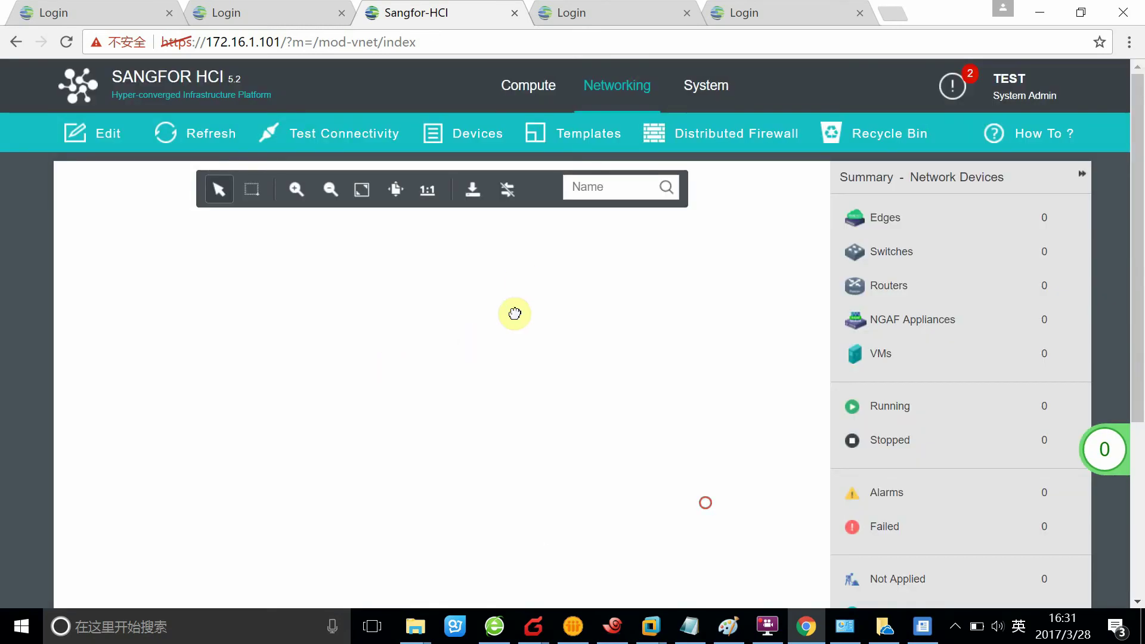
pyautogui.click(531, 86)
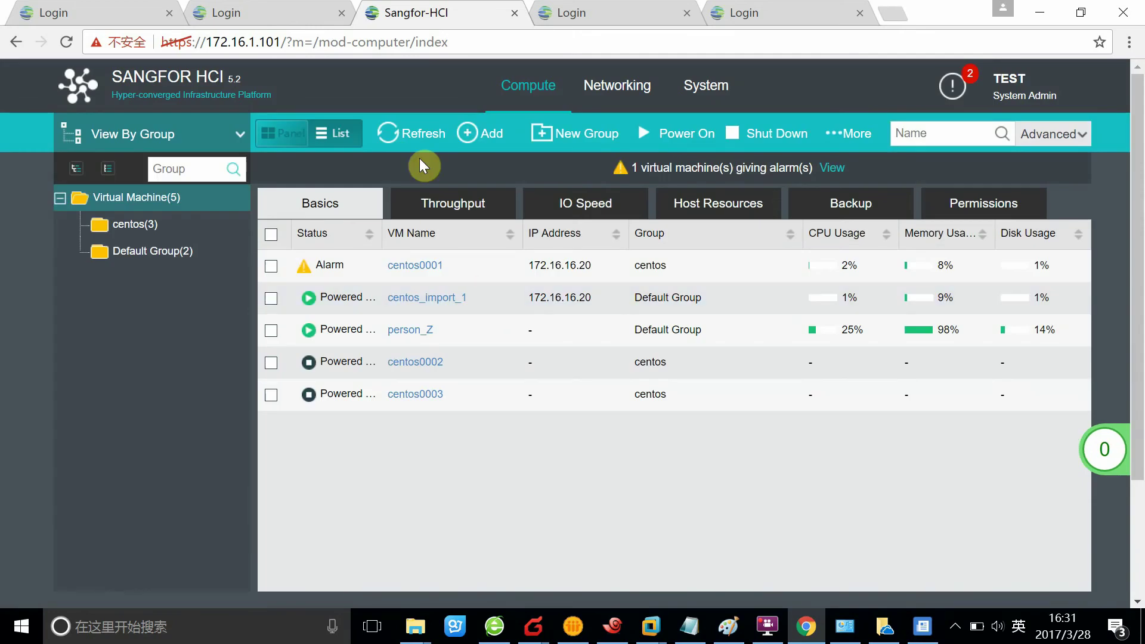
pyautogui.click(486, 141)
pyautogui.click(317, 248)
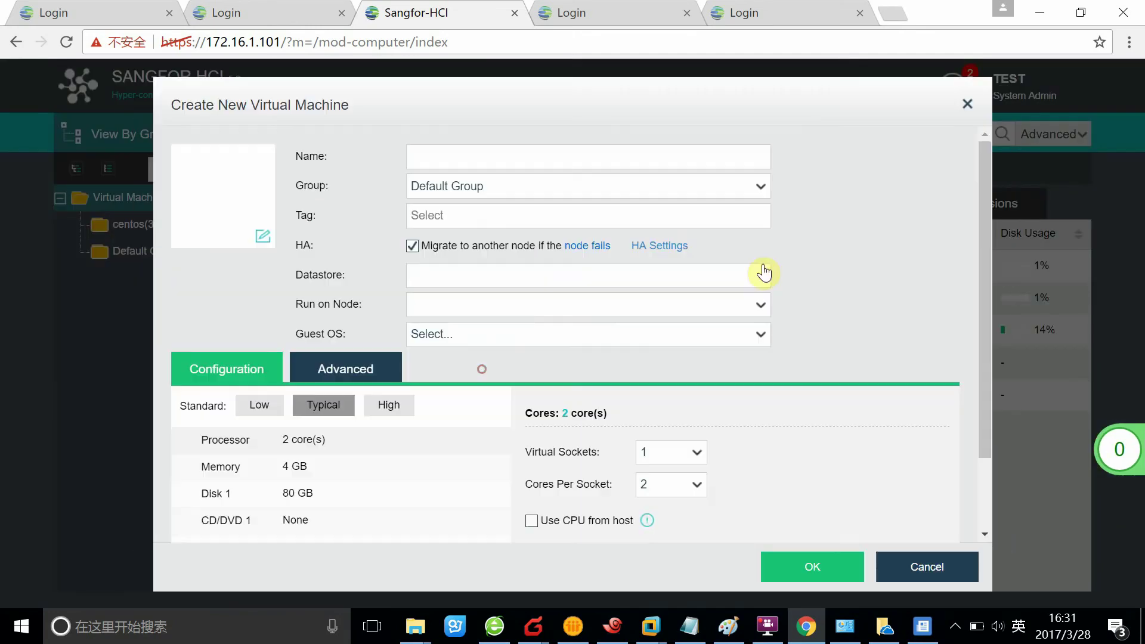
pyautogui.click(470, 159)
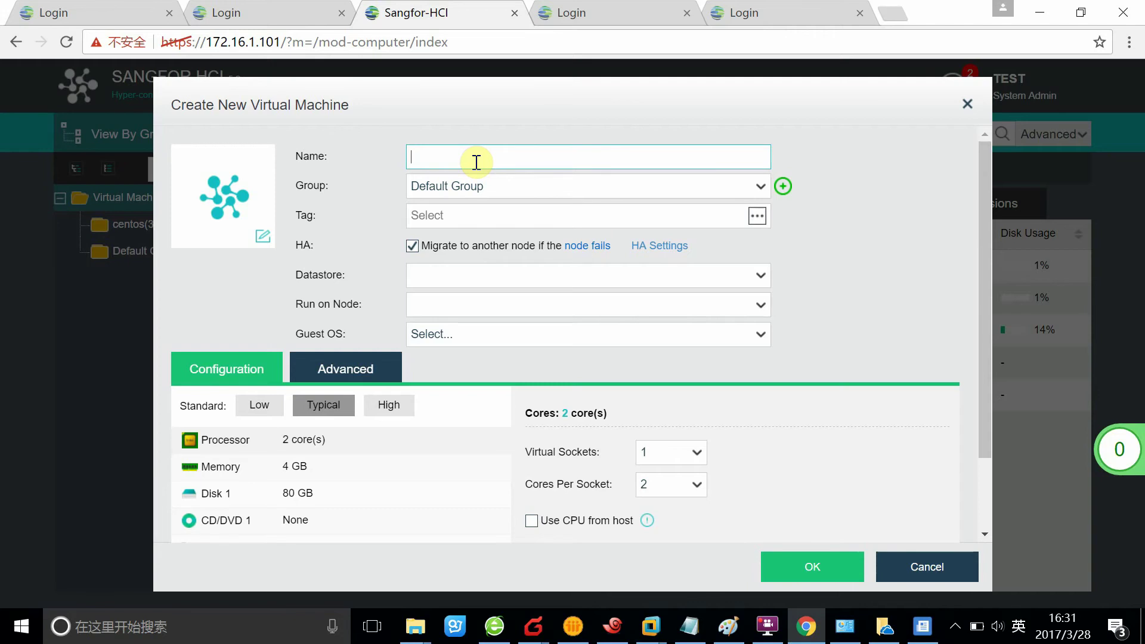
pyautogui.write('12')
pyautogui.click(483, 216)
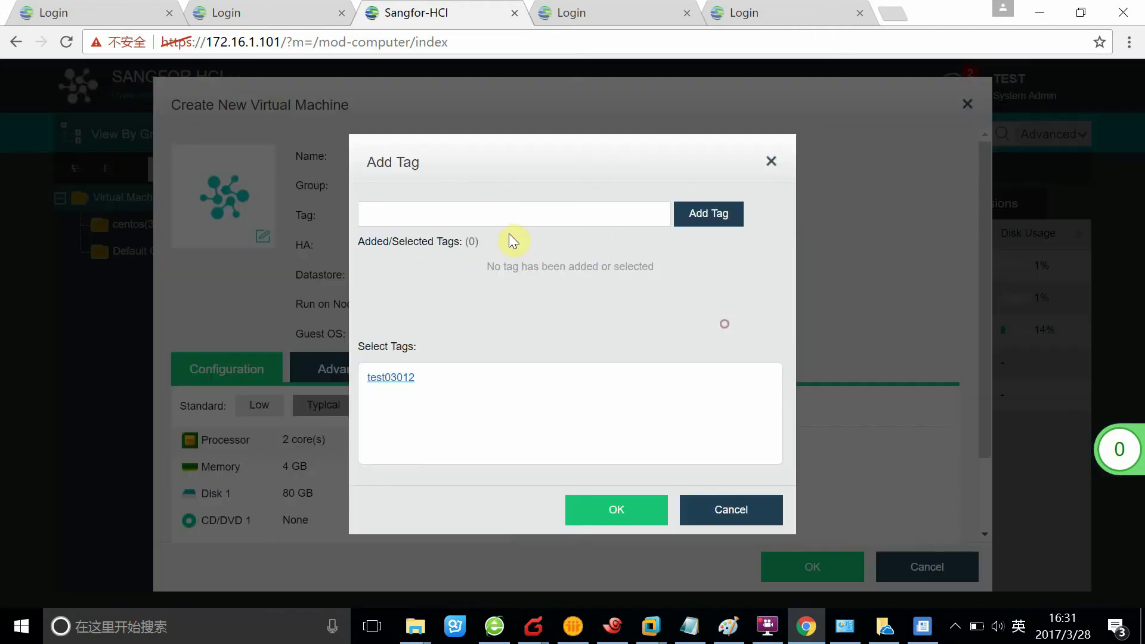
pyautogui.click(774, 170)
pyautogui.click(464, 281)
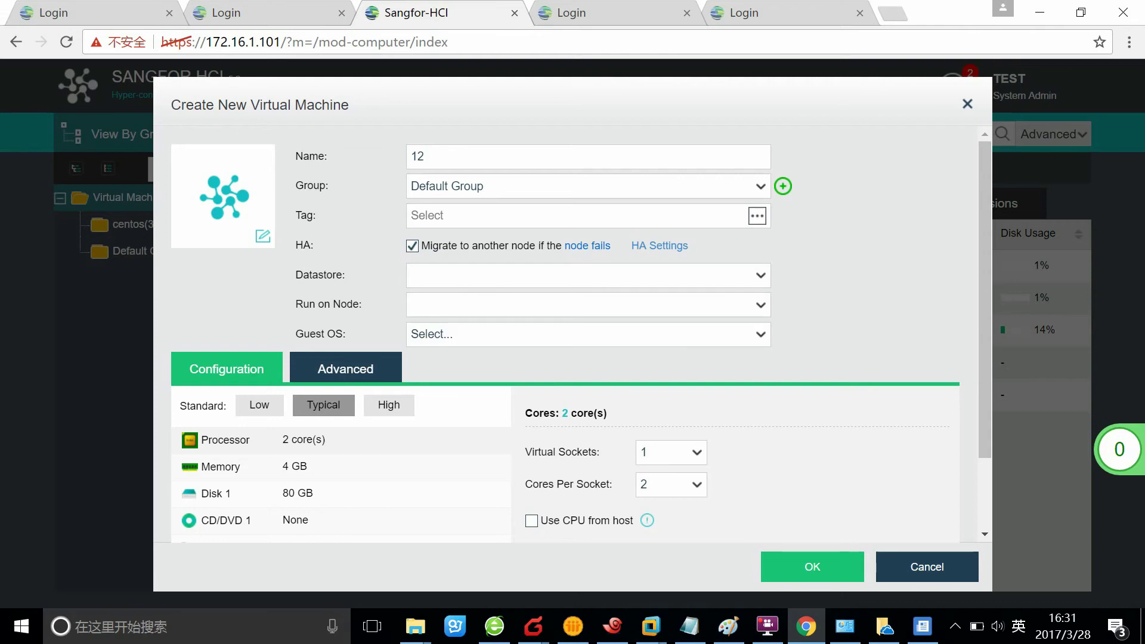
pyautogui.click(760, 266)
pyautogui.click(919, 567)
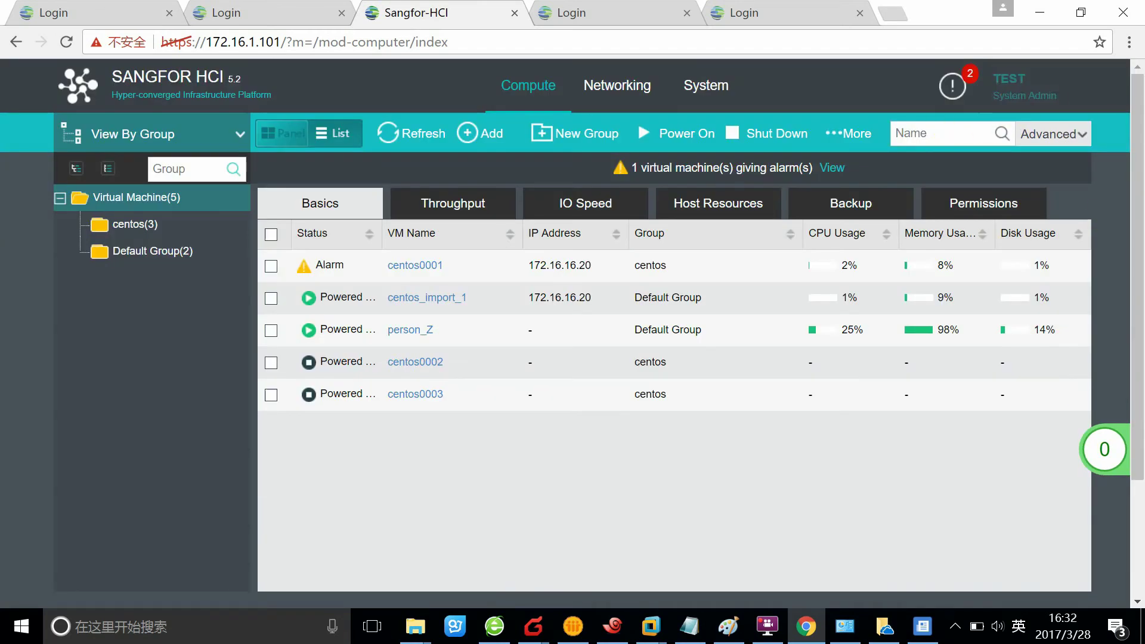
# - Log out of TEST and sign back in as admin
pyautogui.click(1014, 86)
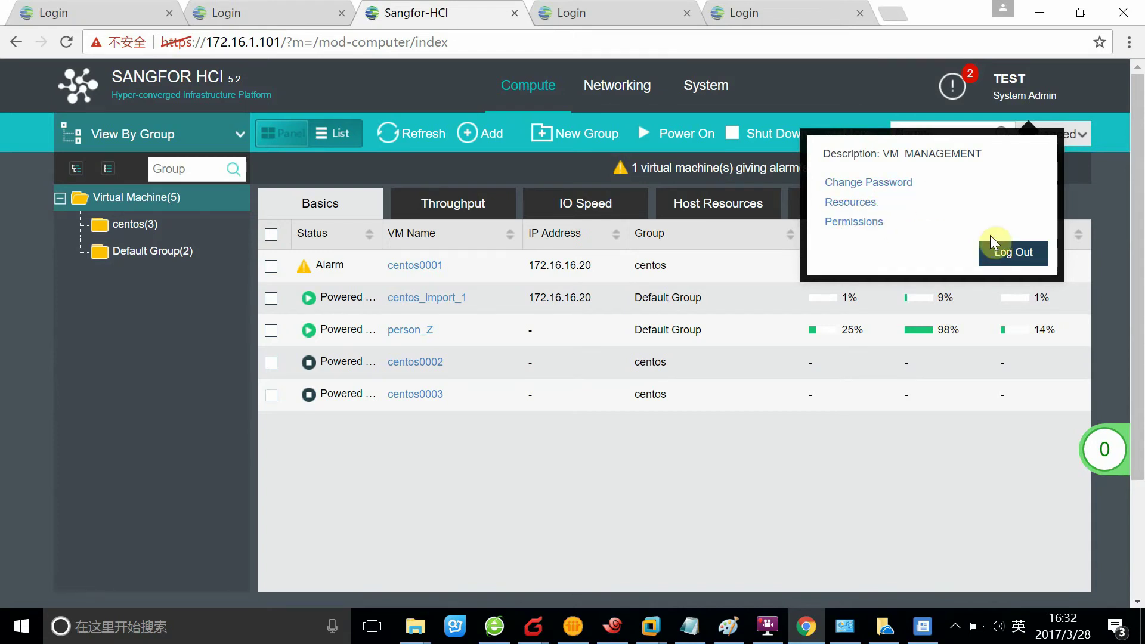
pyautogui.click(1008, 253)
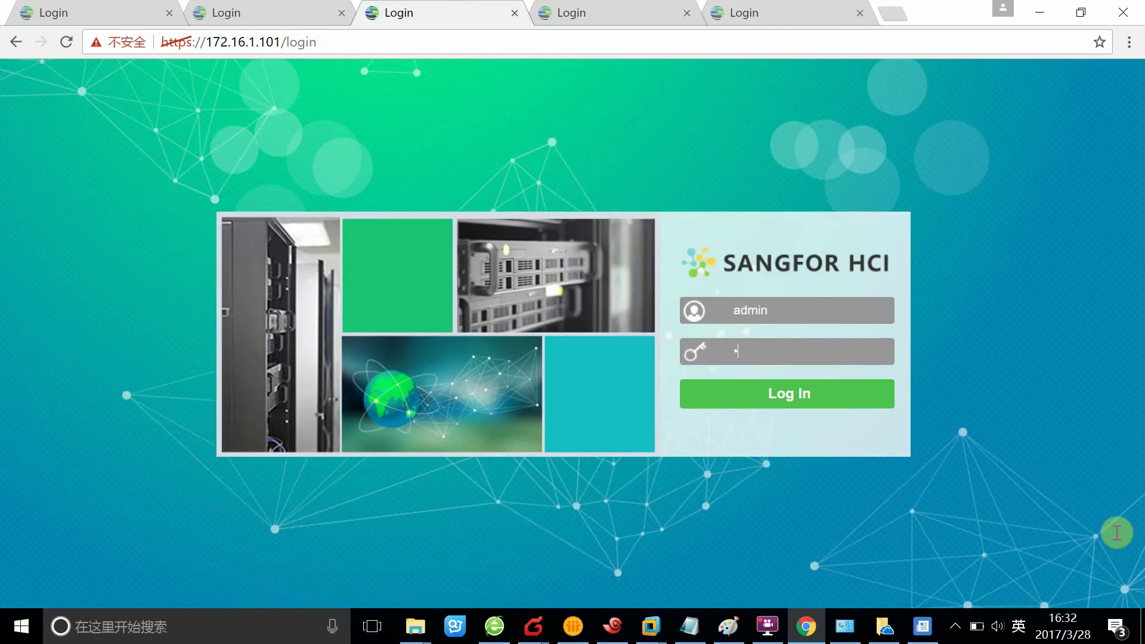
pyautogui.write('dmi')
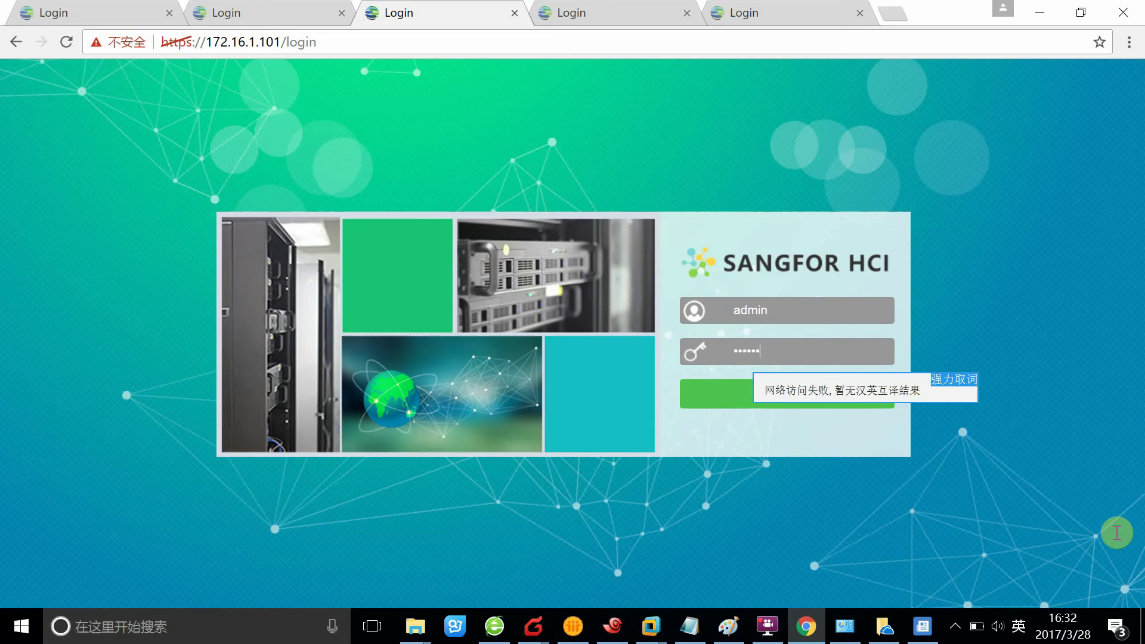
pyautogui.click(816, 383)
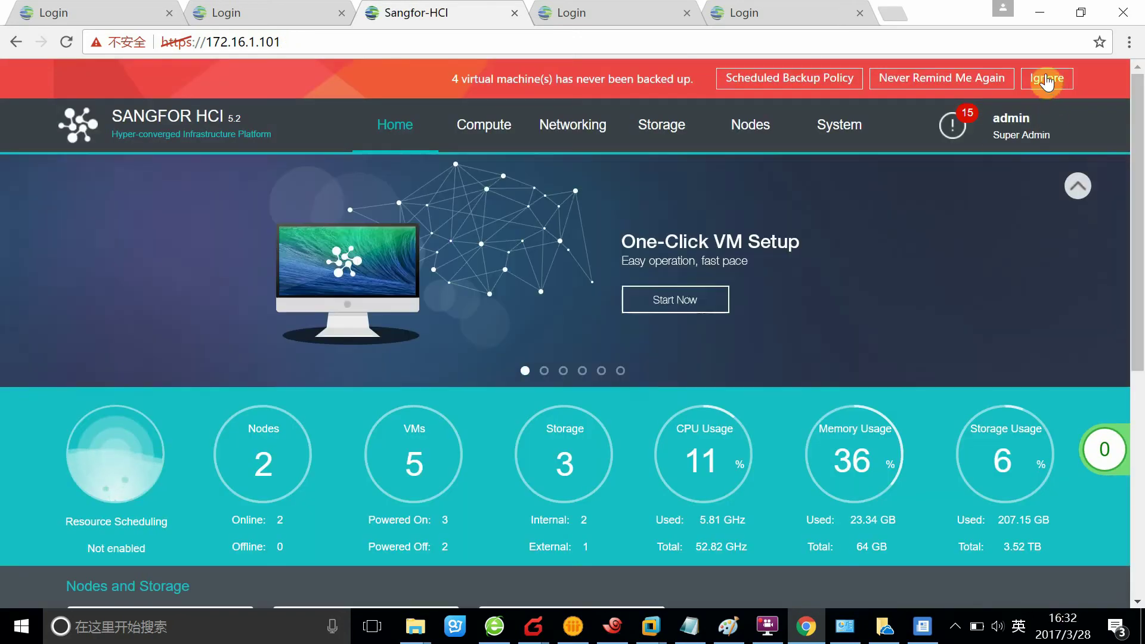
# - Dismiss the backup reminder and open TEST for editing under System > Sub Administrators
pyautogui.click(1047, 79)
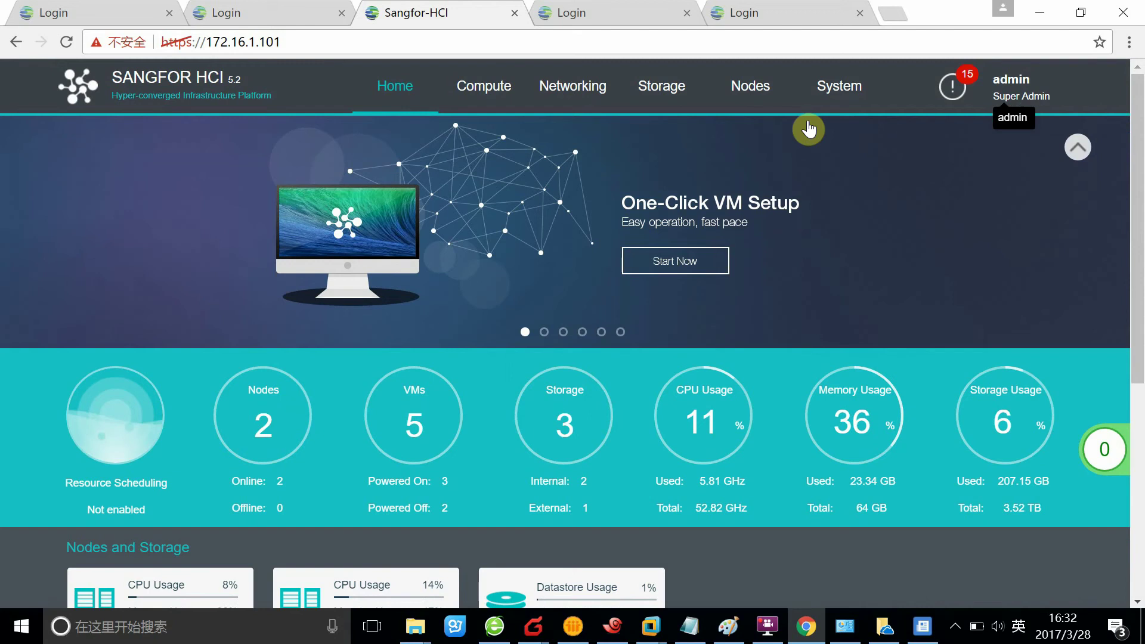
pyautogui.click(839, 84)
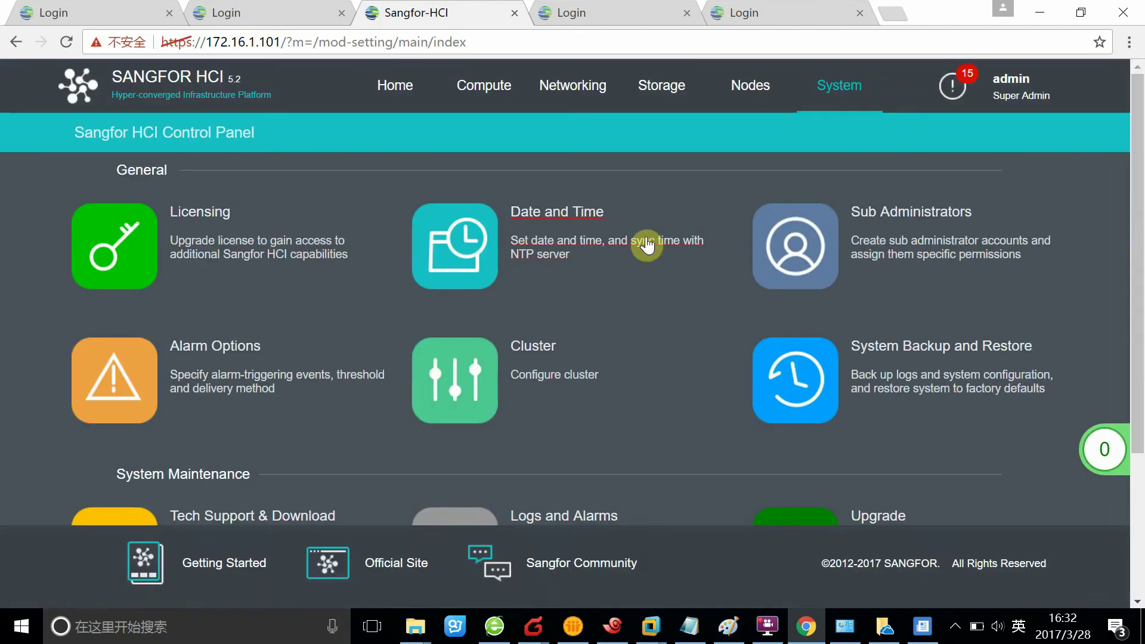
pyautogui.click(955, 220)
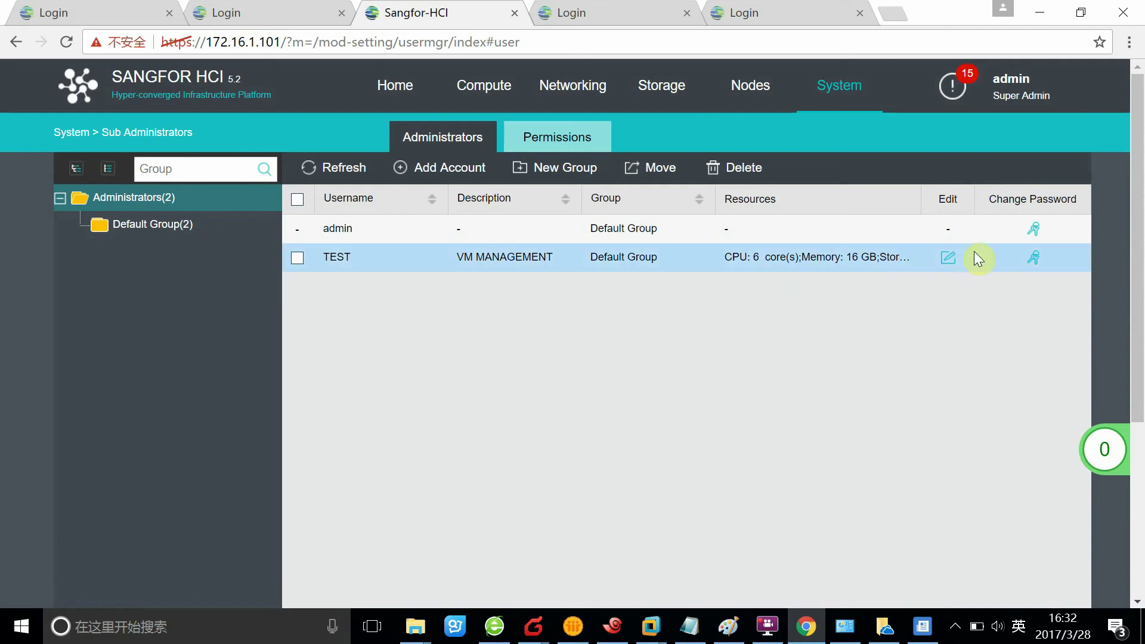
pyautogui.moveTo(952, 264)
pyautogui.mouseDown()
pyautogui.moveTo(977, 310)
pyautogui.moveTo(933, 252)
pyautogui.mouseUp()
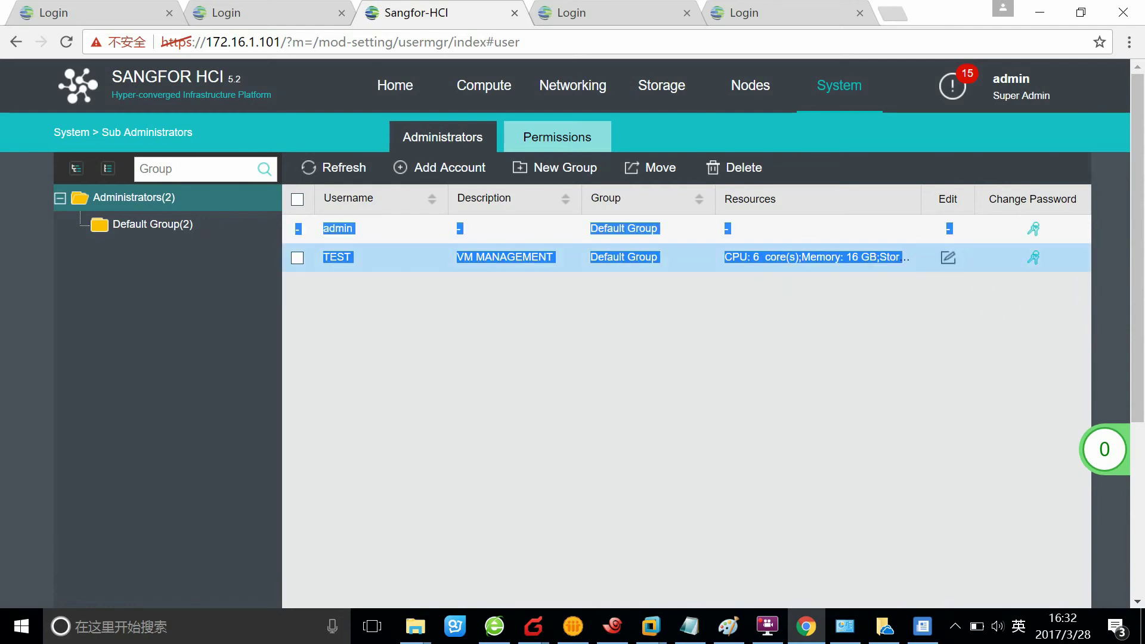
pyautogui.click(949, 258)
# - Grant TEST access to Datastore_2_copy only, excluding 172.16.1.101/local and 172.16.1.102/local
pyautogui.click(492, 389)
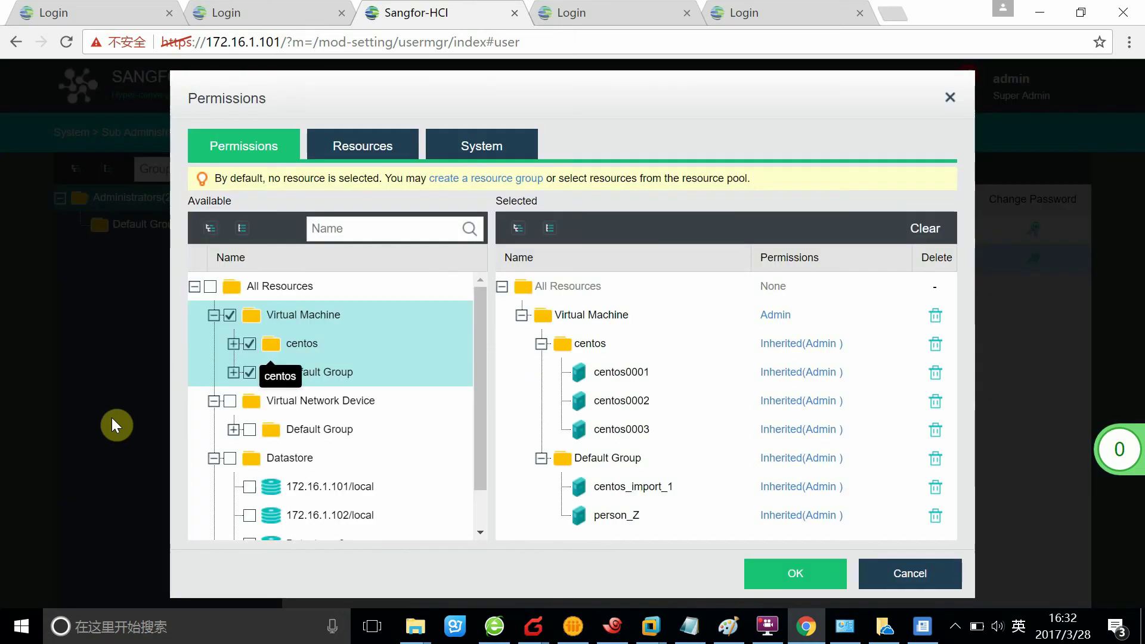
pyautogui.scroll(-1, 287, 428)
pyautogui.scroll(1, 463, 411)
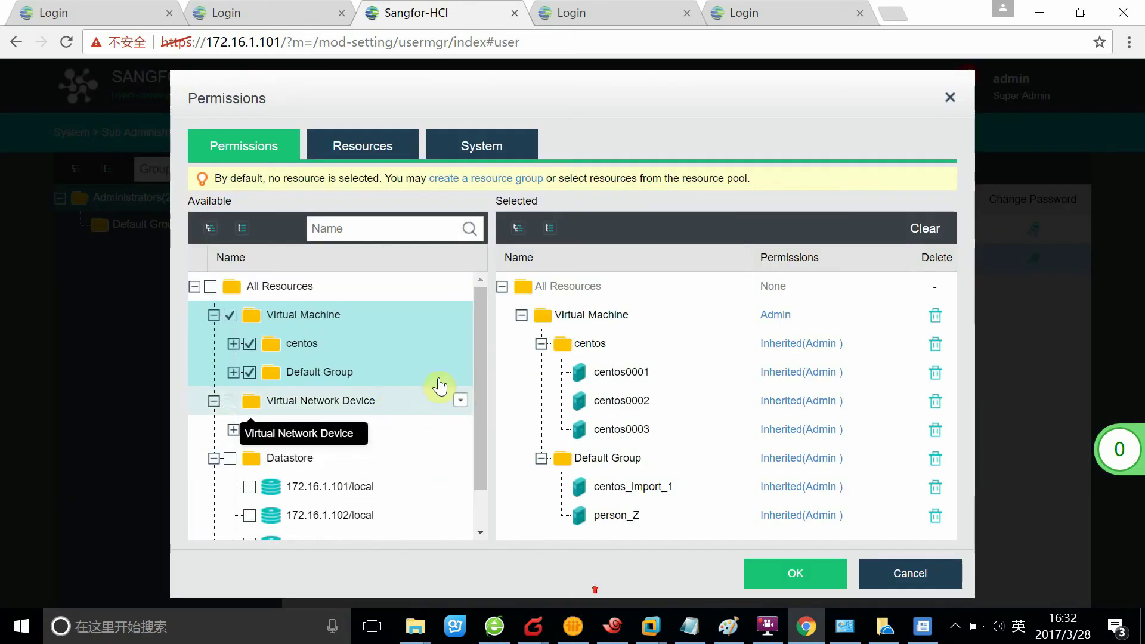
pyautogui.moveTo(481, 365); pyautogui.dragTo(483, 388)
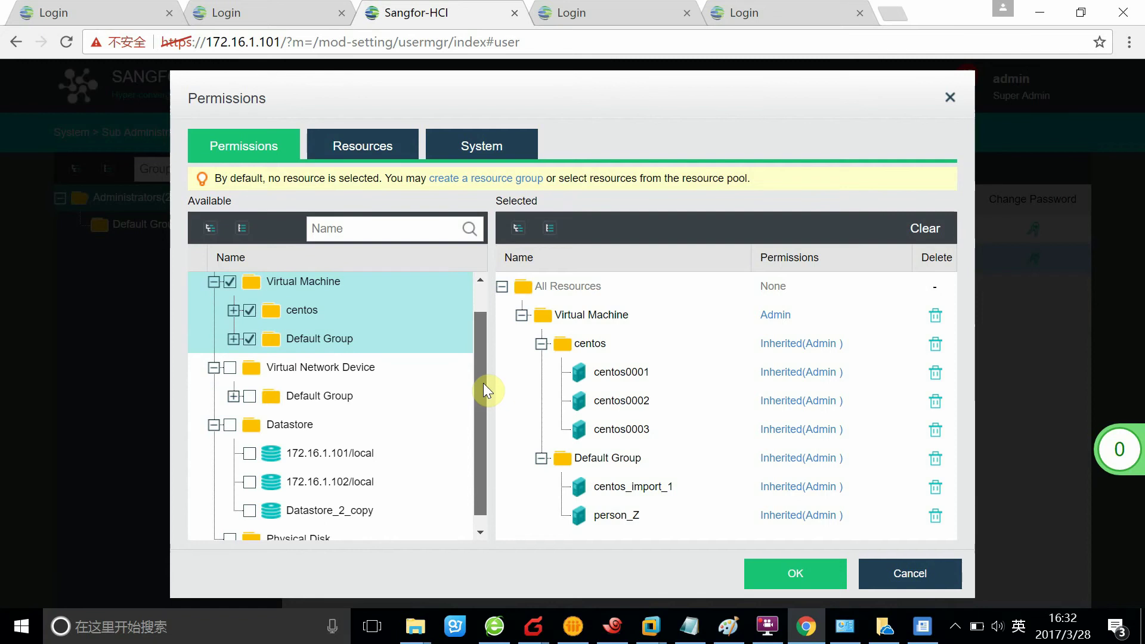
pyautogui.moveTo(483, 383)
pyautogui.mouseDown()
pyautogui.moveTo(490, 361)
pyautogui.moveTo(480, 398)
pyautogui.mouseUp()
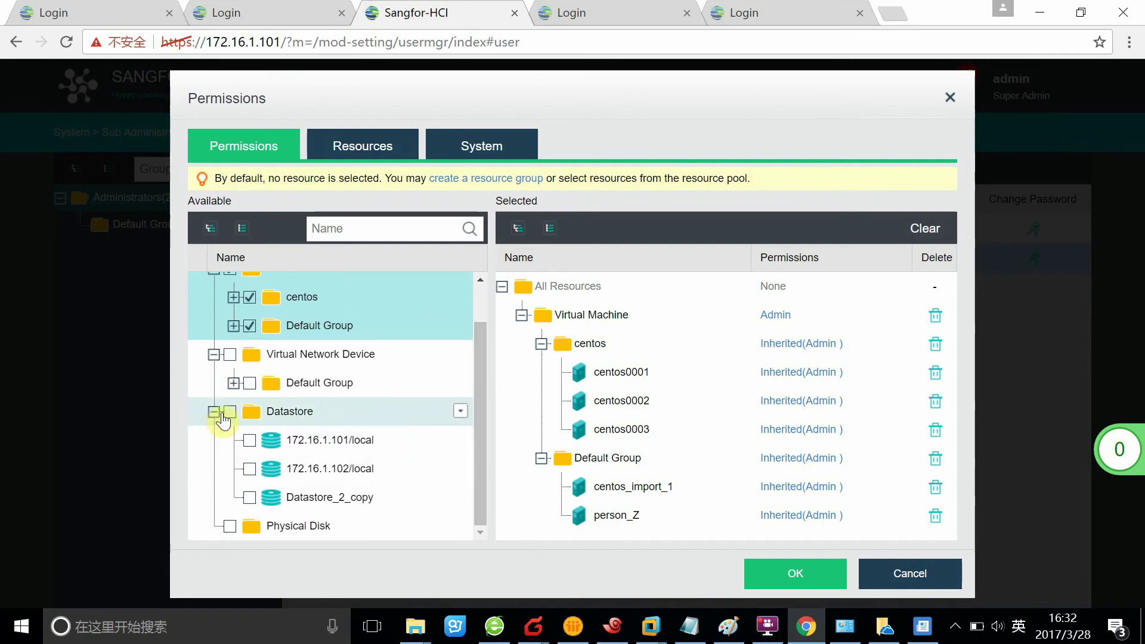
pyautogui.click(230, 412)
pyautogui.click(250, 441)
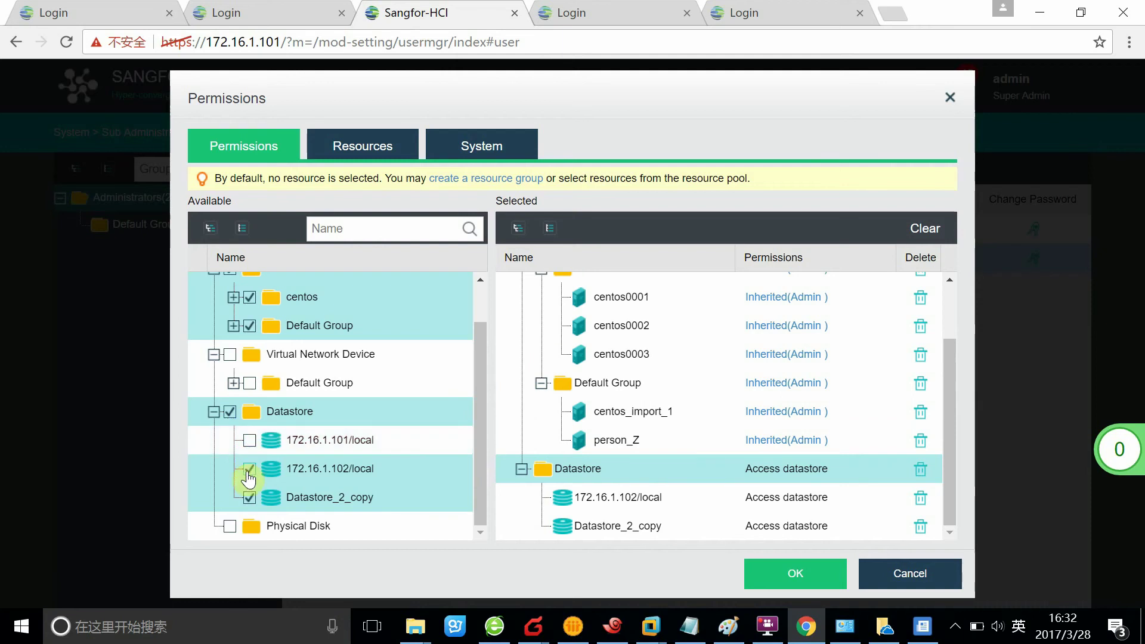
pyautogui.click(250, 469)
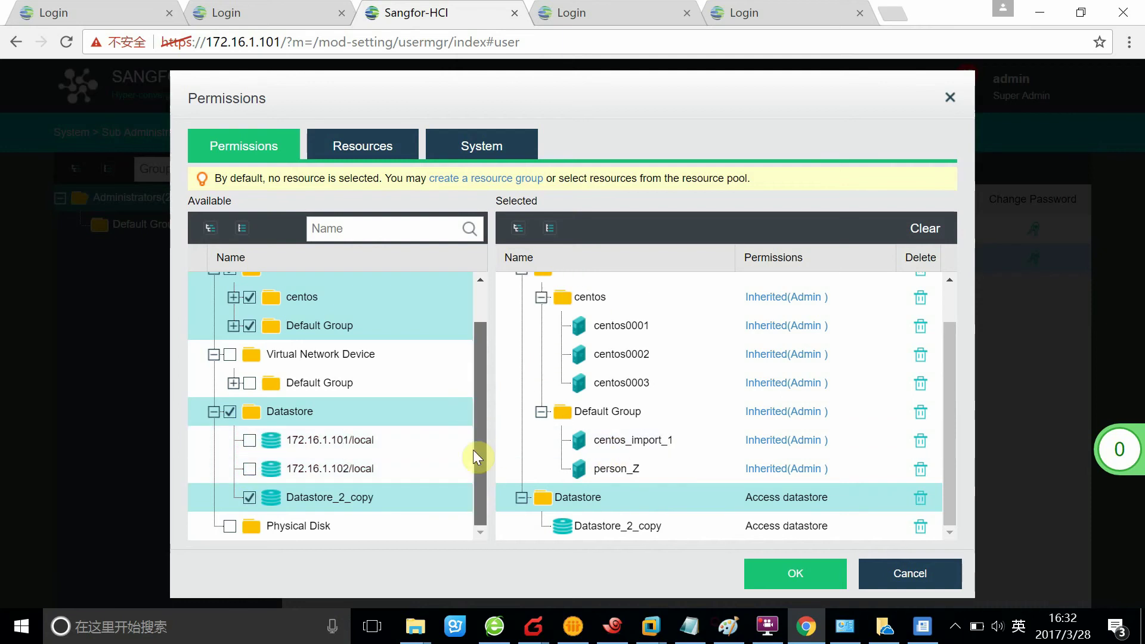
pyautogui.moveTo(474, 450); pyautogui.dragTo(460, 328)
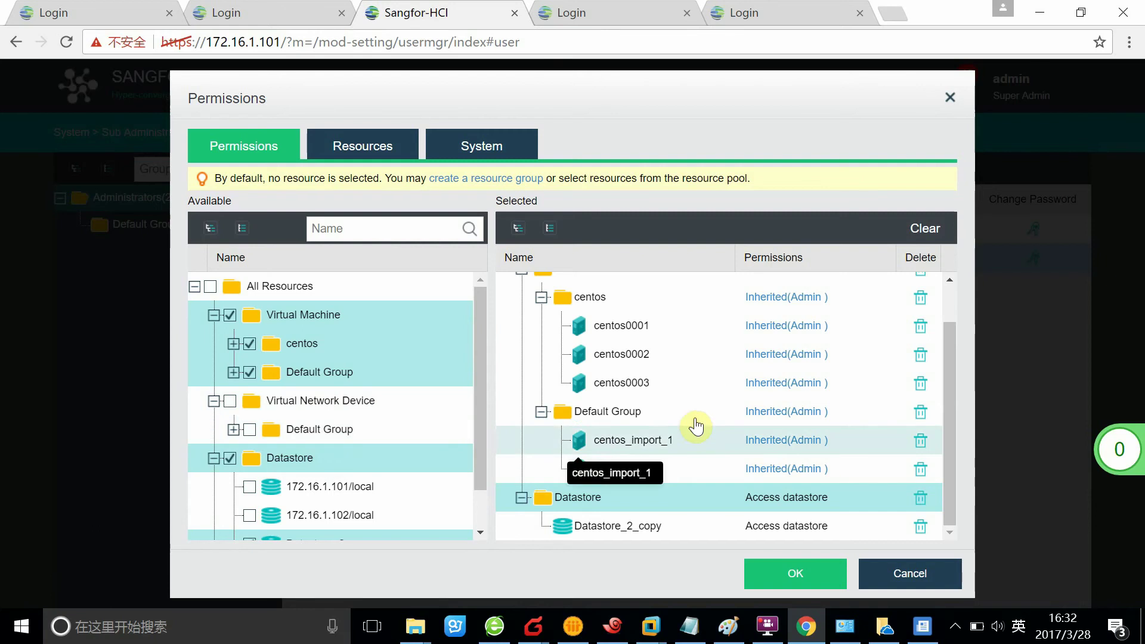
pyautogui.scroll(1, 715, 409)
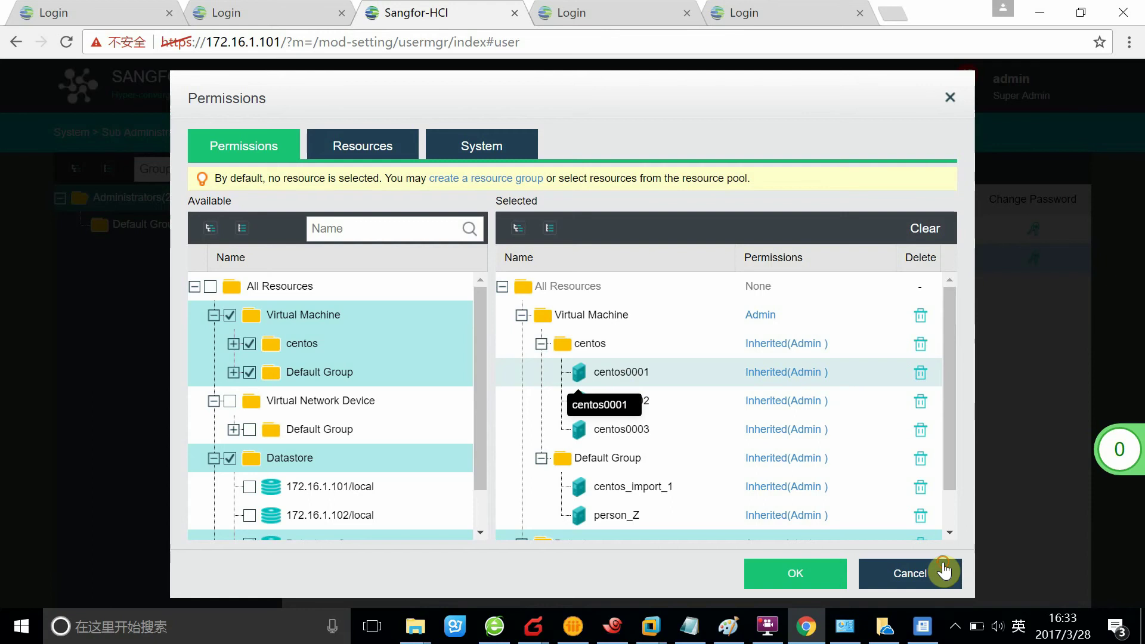
# - Remove centos0001, centos0003 and person_Z from TEST's permitted virtual machines
pyautogui.scroll(-3, 882, 386)
pyautogui.scroll(3, 882, 385)
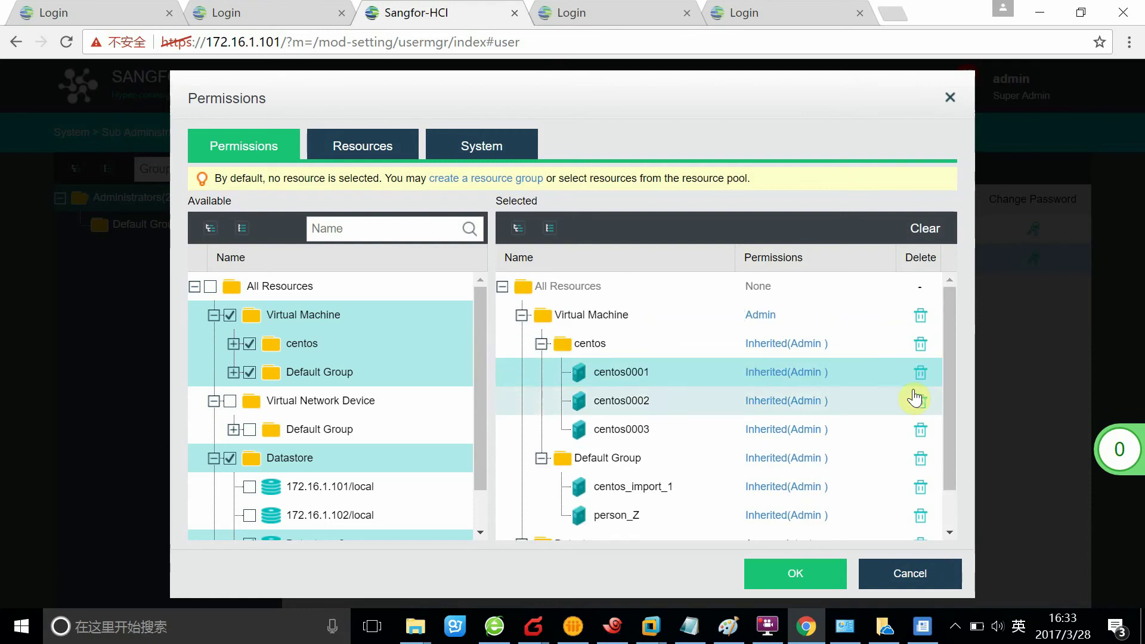
pyautogui.click(921, 373)
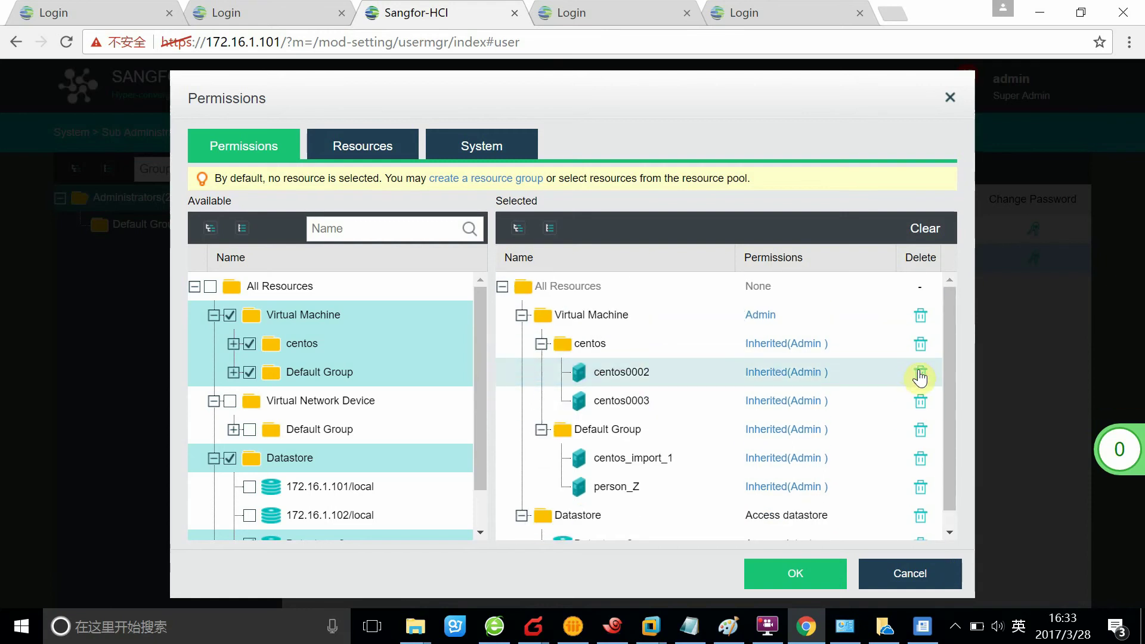
pyautogui.click(923, 403)
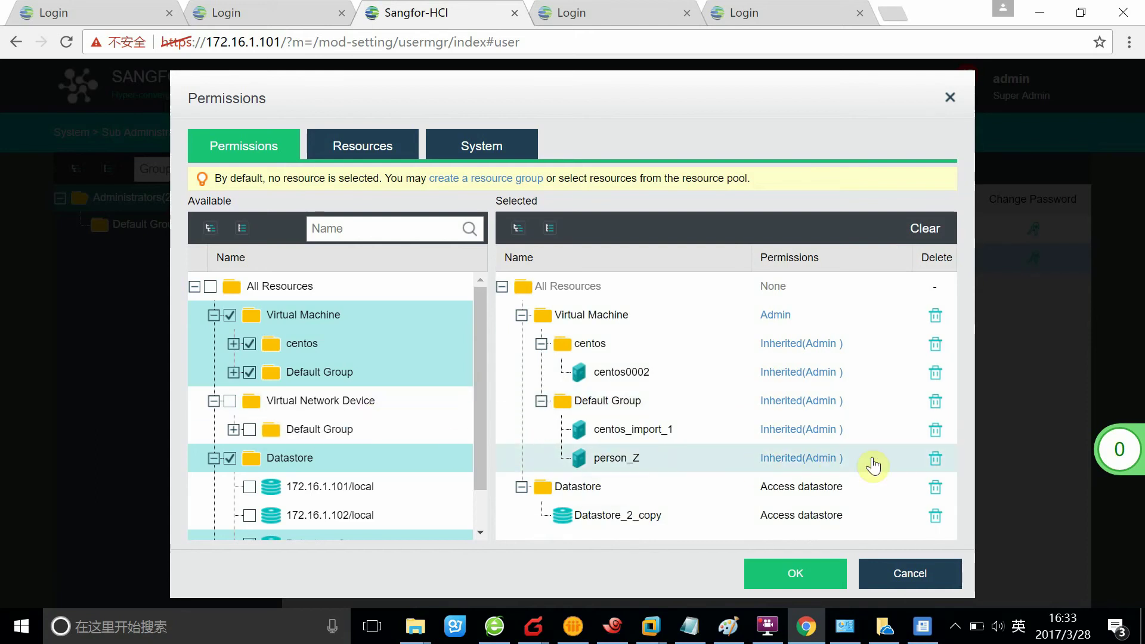
pyautogui.click(935, 459)
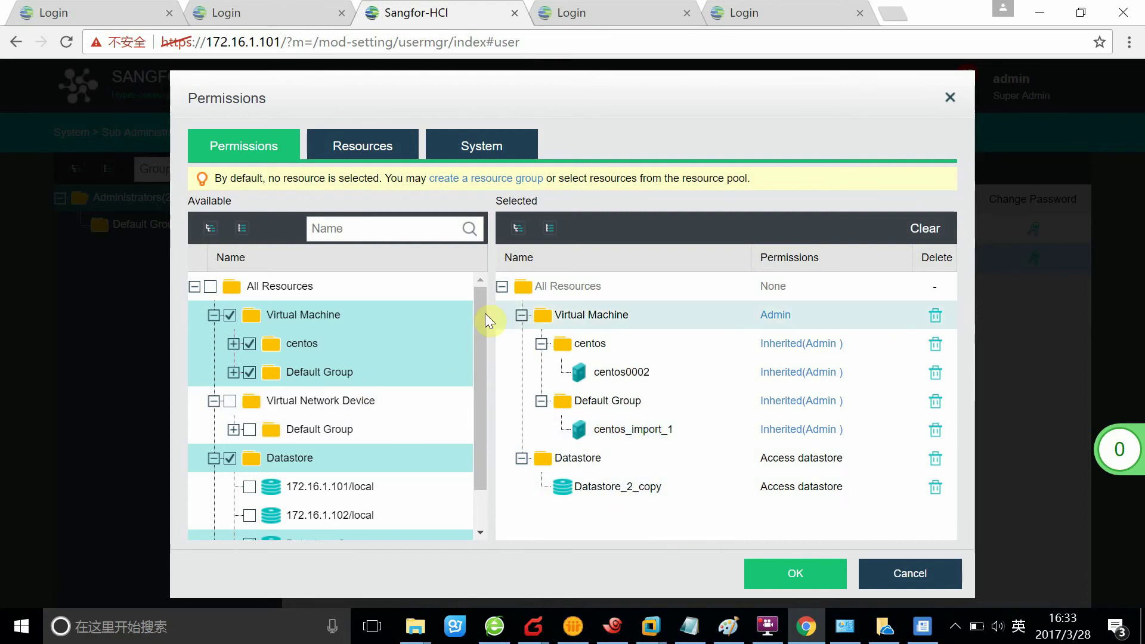
# - Expand the centos and Default Group folders to review the selection, then confirm the permissions
pyautogui.click(233, 344)
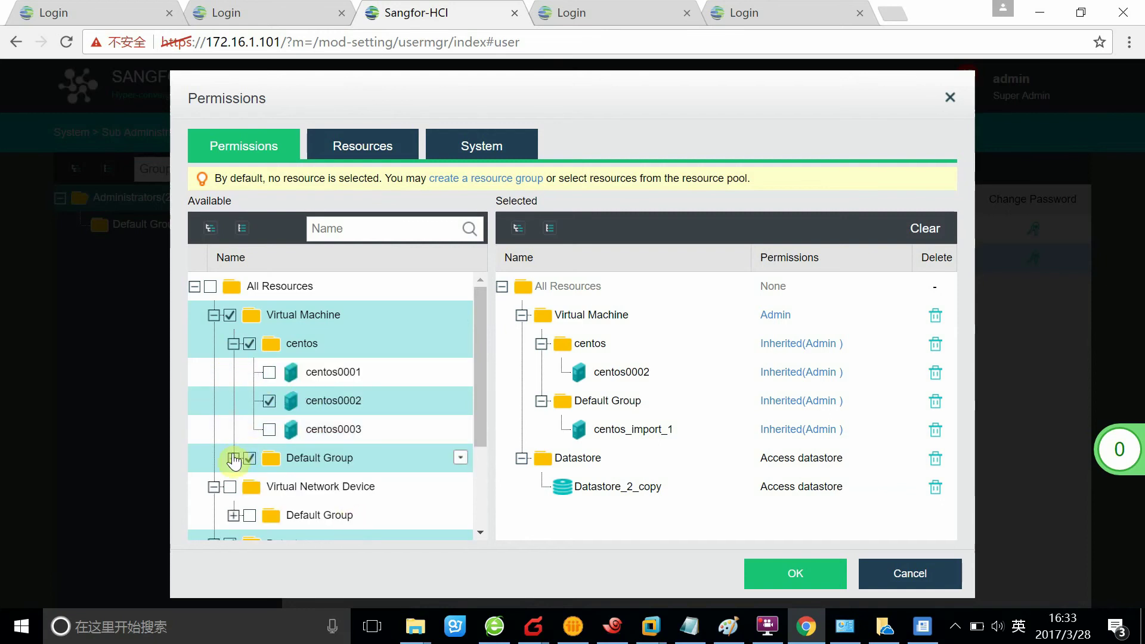
pyautogui.click(233, 458)
pyautogui.scroll(-3, 319, 460)
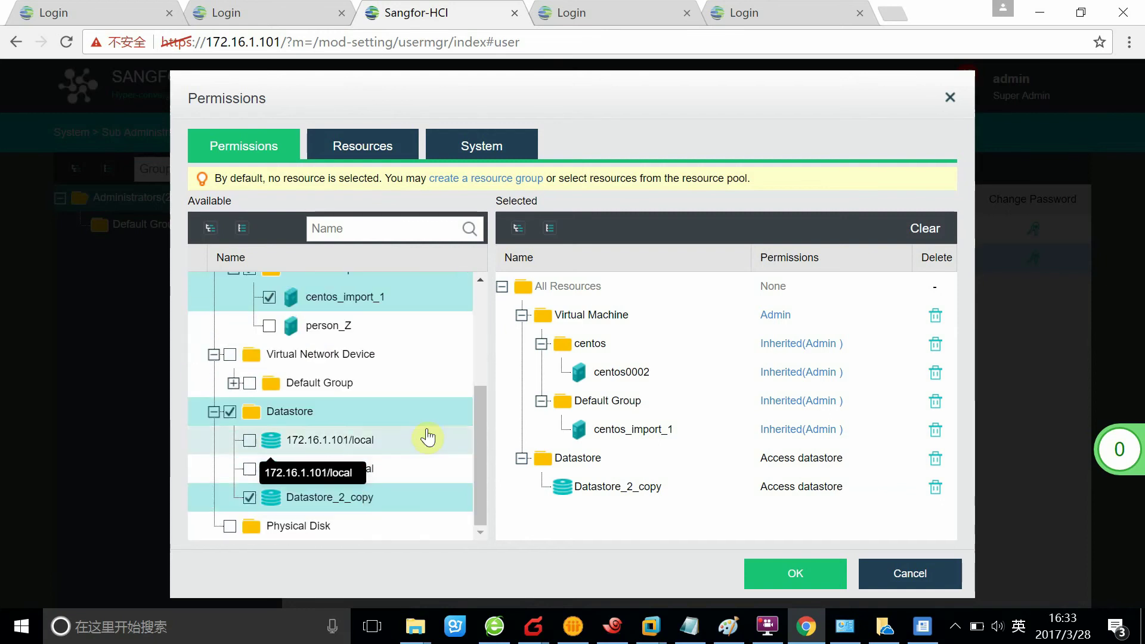
pyautogui.scroll(3, 310, 417)
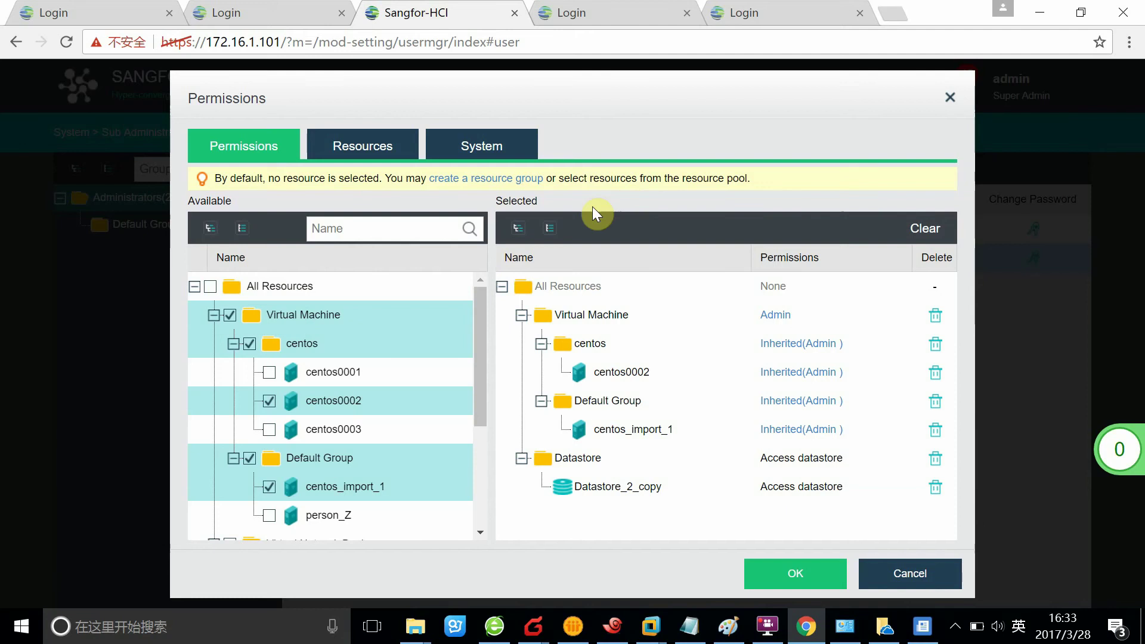
pyautogui.click(795, 574)
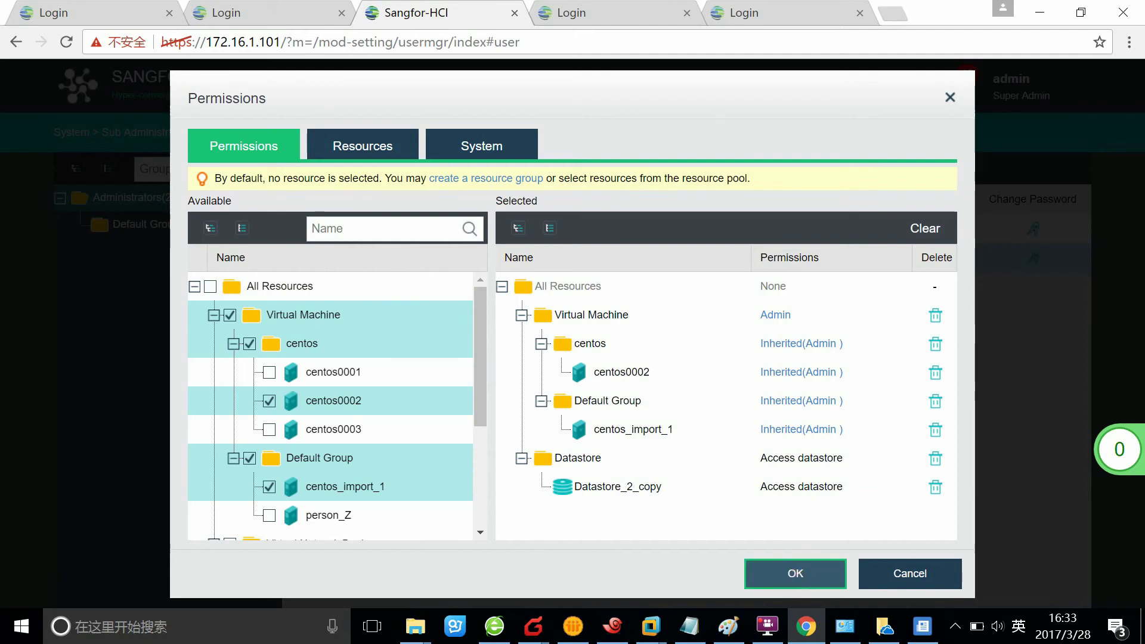
# - Save TEST's edited account and log out of admin
pyautogui.click(672, 450)
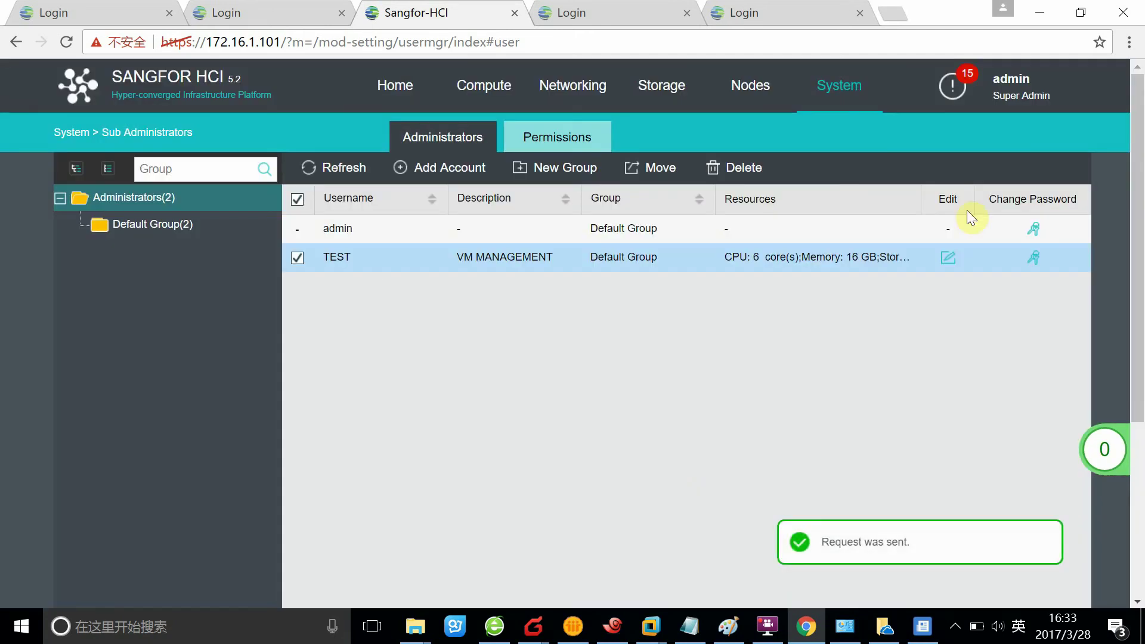
pyautogui.click(1011, 97)
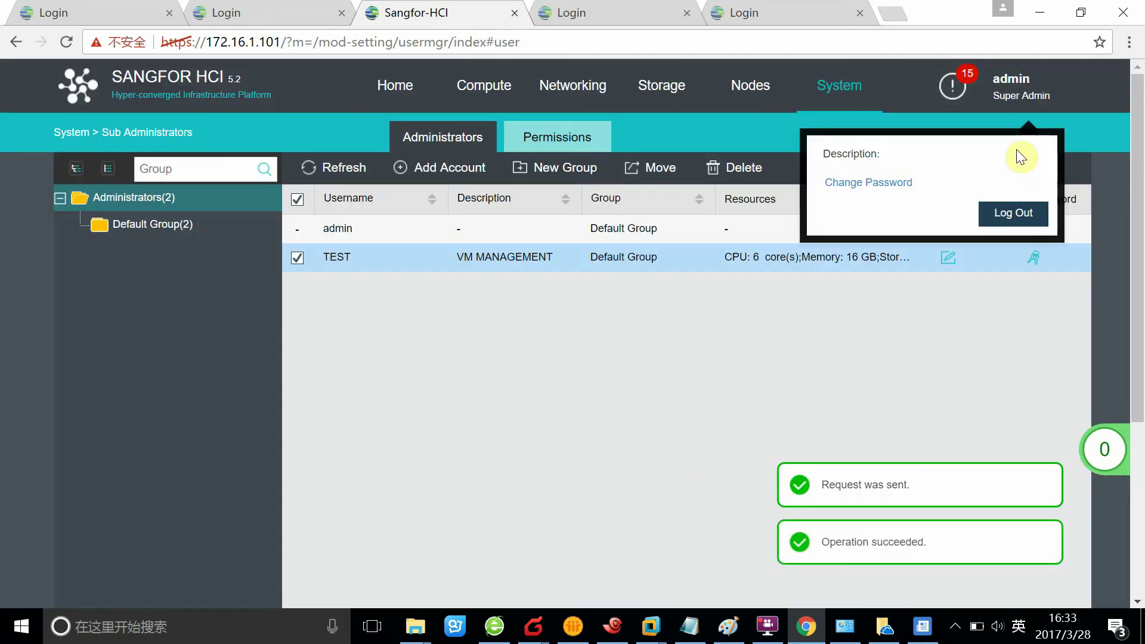
pyautogui.click(1013, 213)
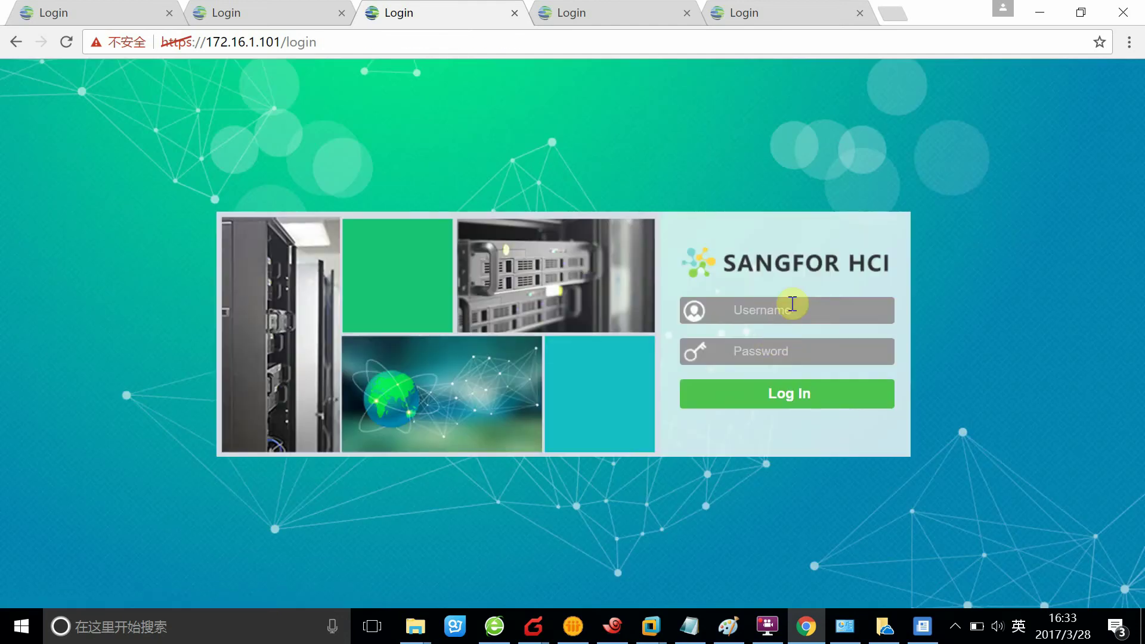
# - Sign in as TEST with its password
pyautogui.write('te')
pyautogui.press('BackSpace')
pyautogui.press('BackSpace')
pyautogui.press('capslock')
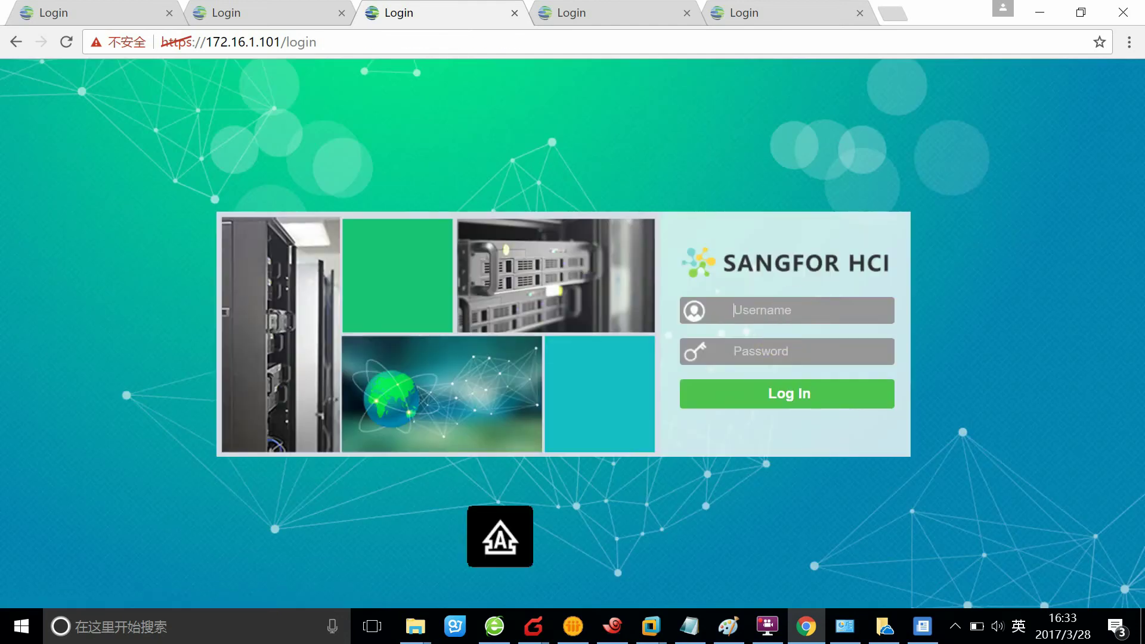
pyautogui.write('TEST')
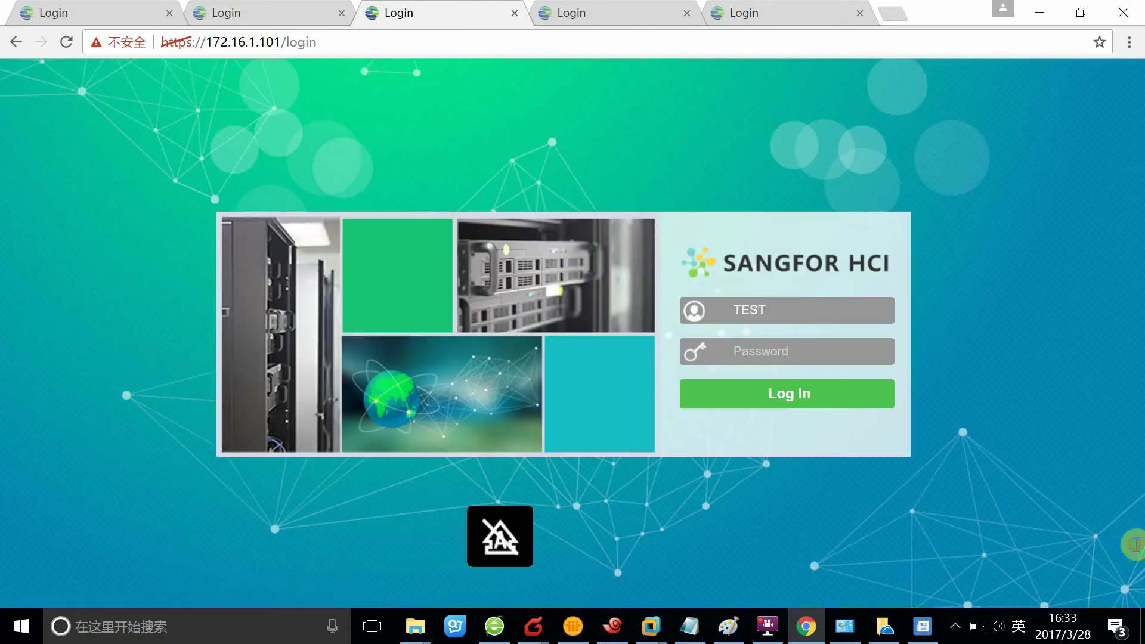
pyautogui.click(759, 358)
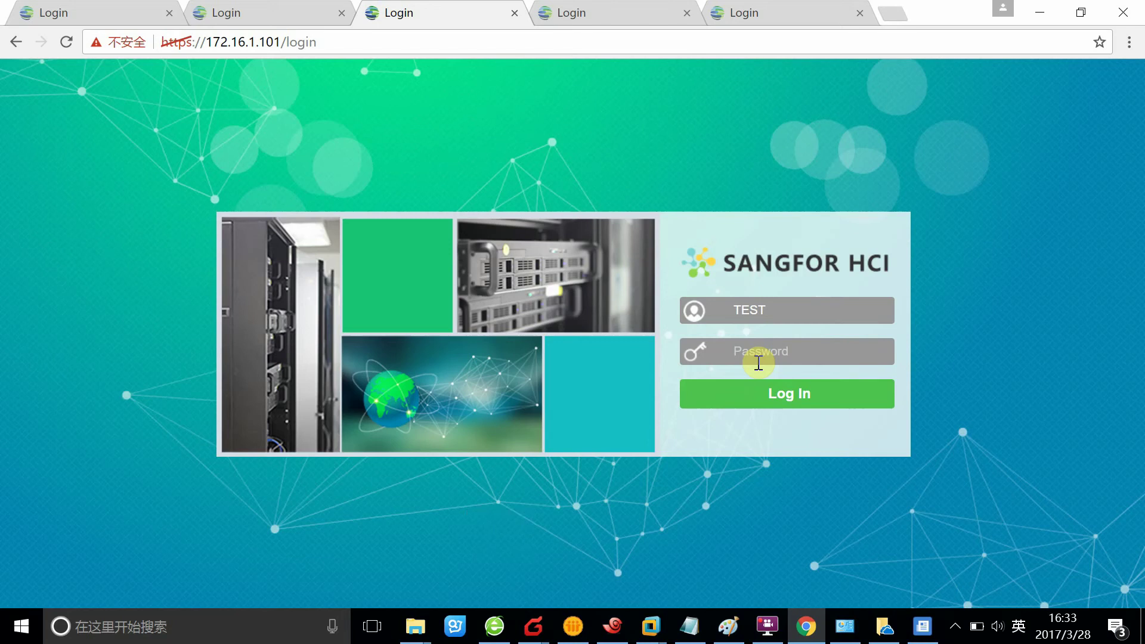
pyautogui.write('test')
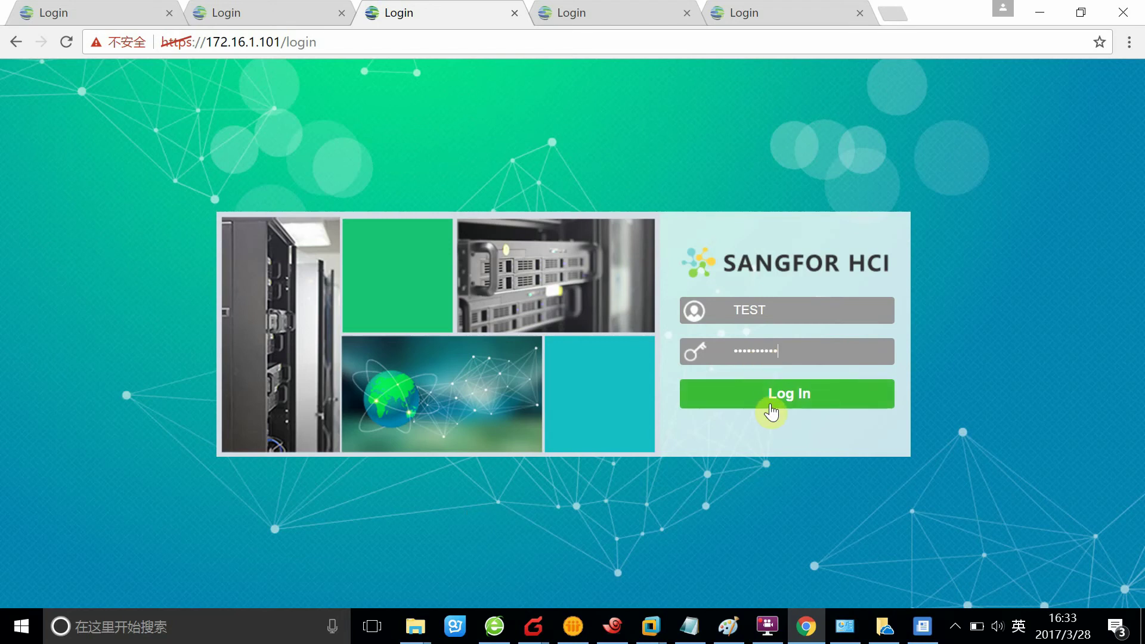
pyautogui.click(769, 409)
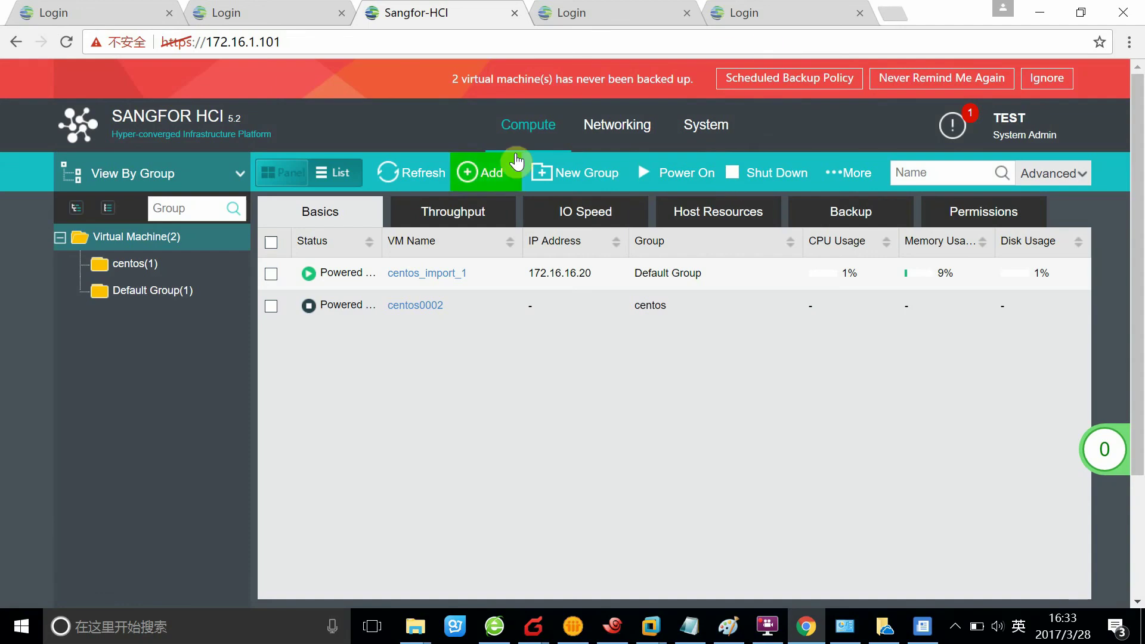
# - Ignore the backup reminder, look through Networking and System, and return to the VM list with centos_import_1 and centos0002
pyautogui.click(1051, 82)
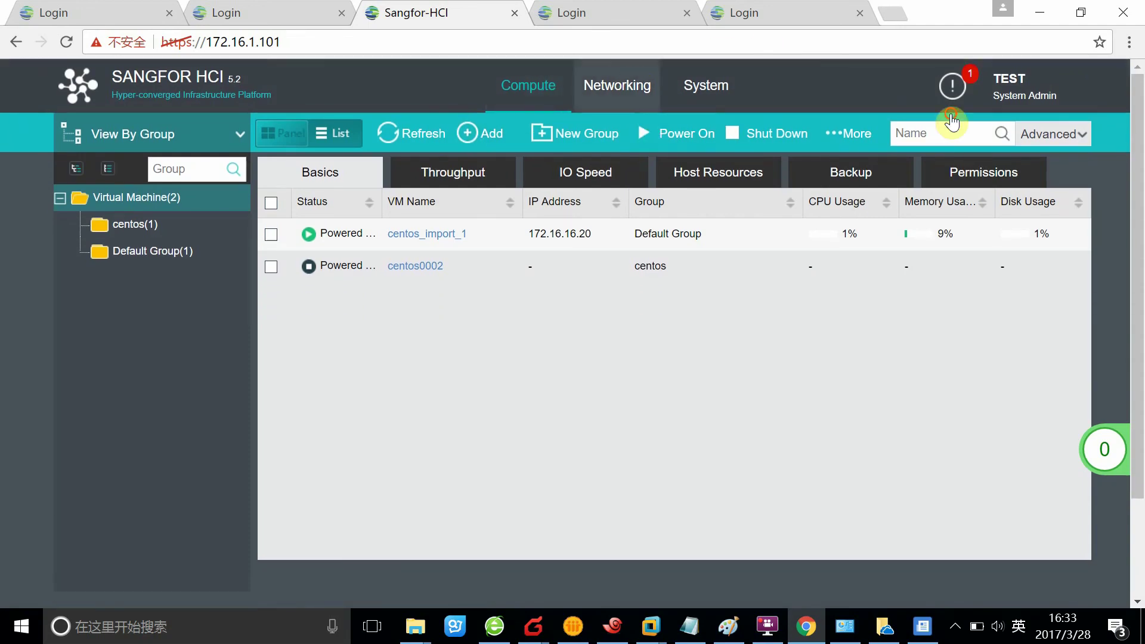
pyautogui.click(627, 83)
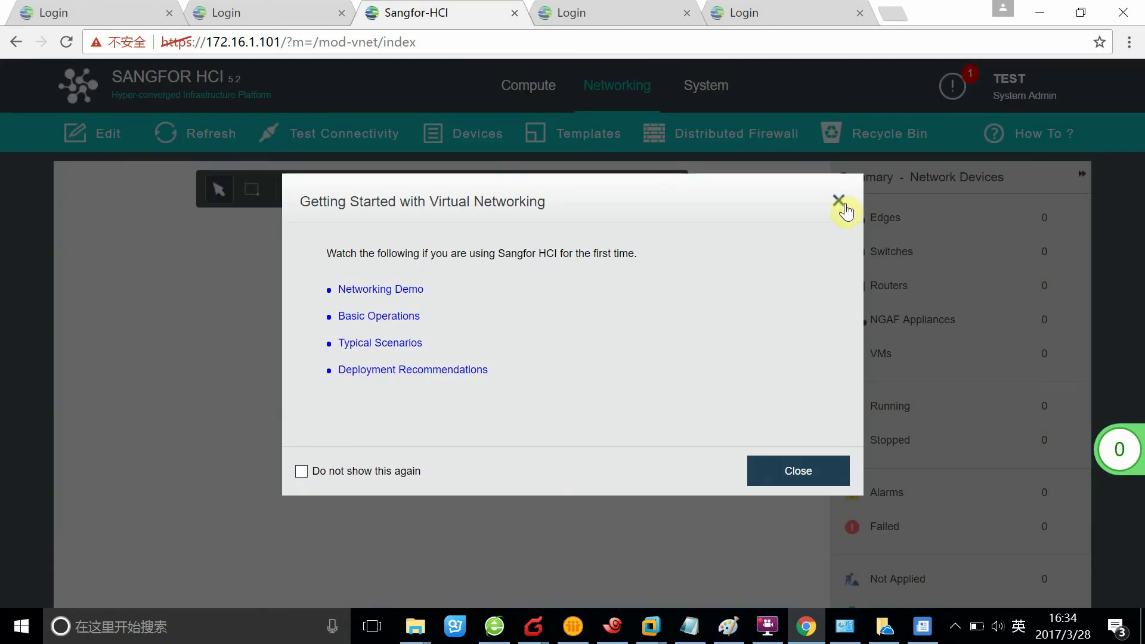
pyautogui.click(839, 201)
pyautogui.click(704, 90)
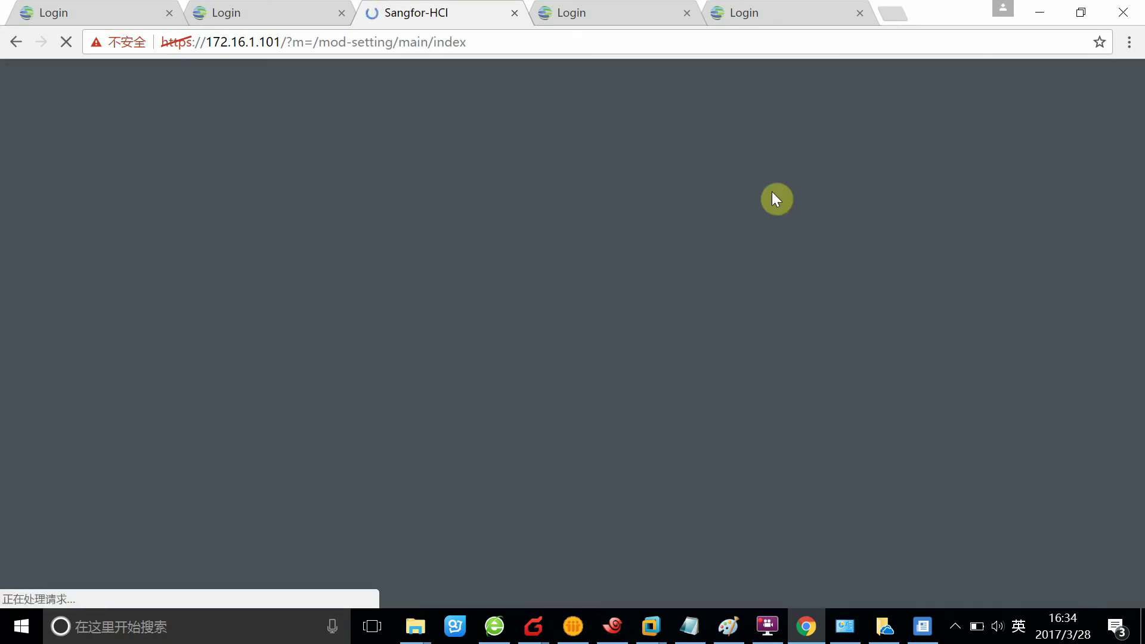
pyautogui.scroll(-1, 793, 423)
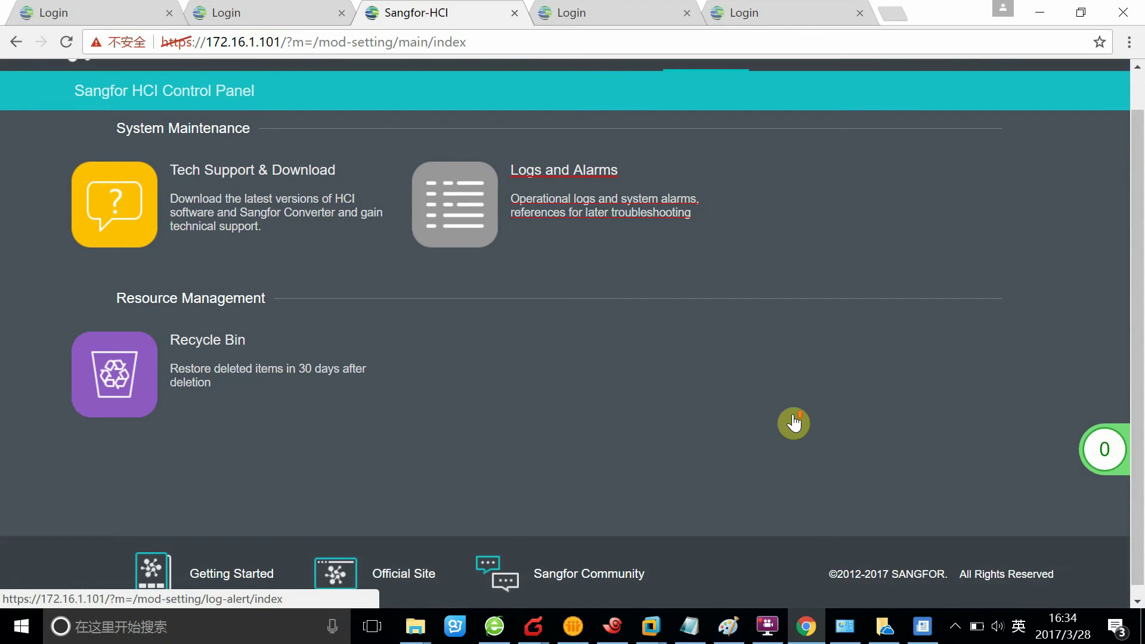
pyautogui.scroll(1, 591, 133)
pyautogui.click(540, 87)
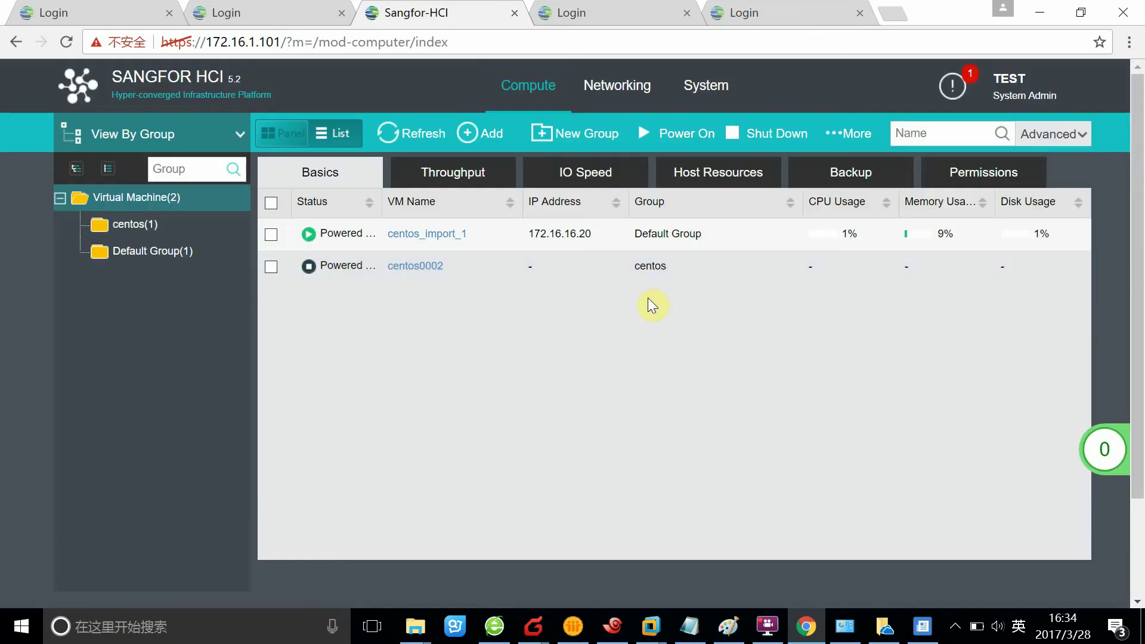
pyautogui.scroll(1, 599, 288)
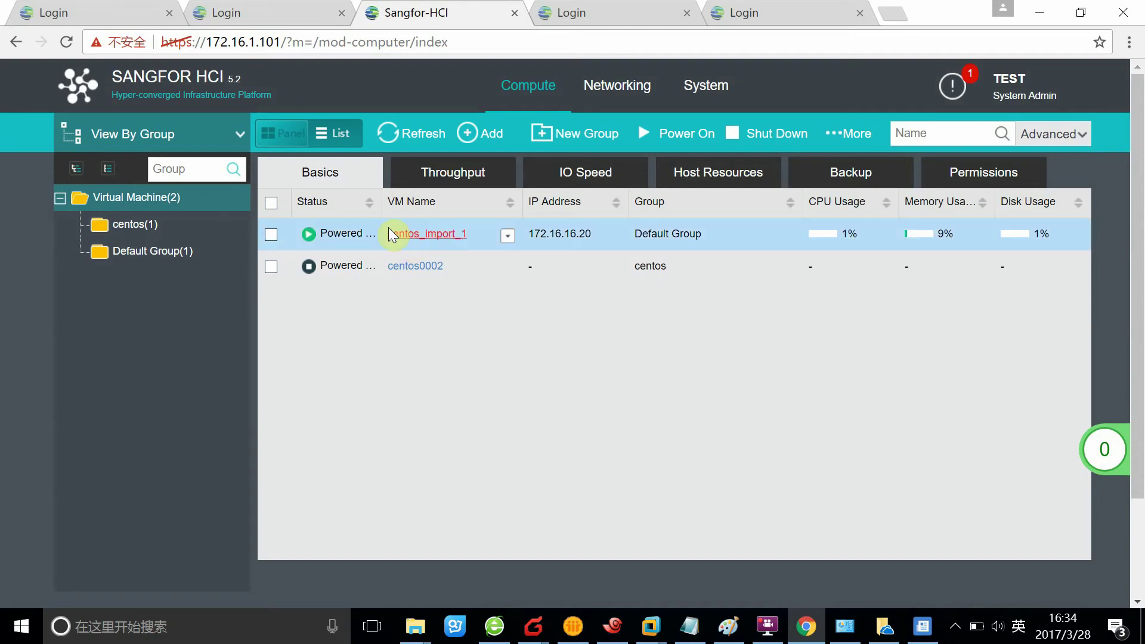
# - Start a blank new virtual machine and check which datastores are available
pyautogui.click(483, 138)
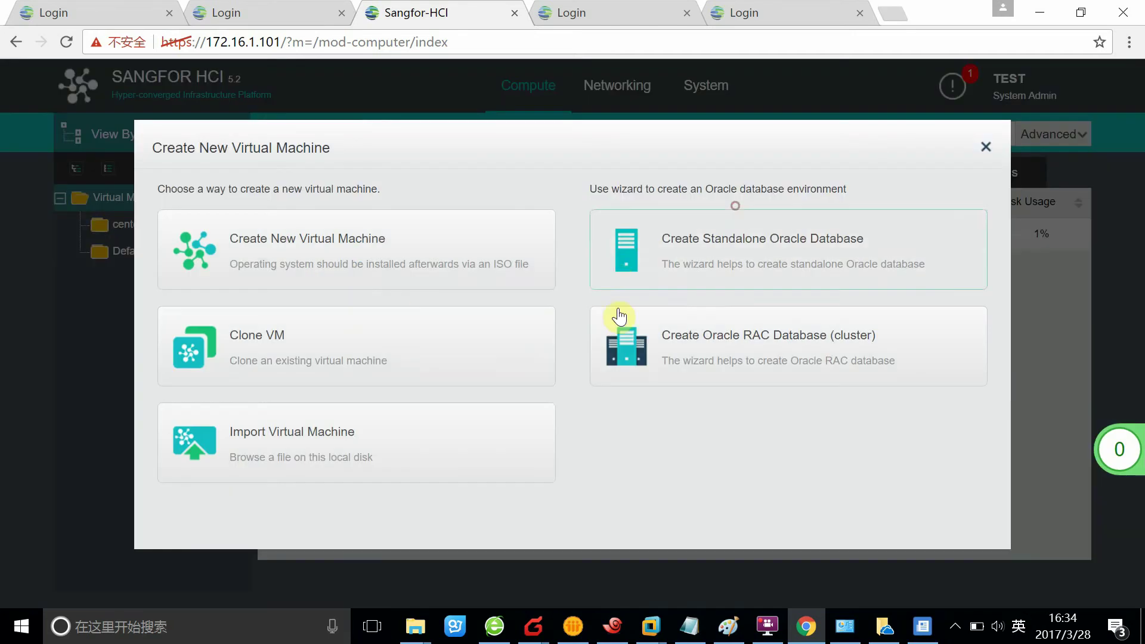
pyautogui.click(337, 259)
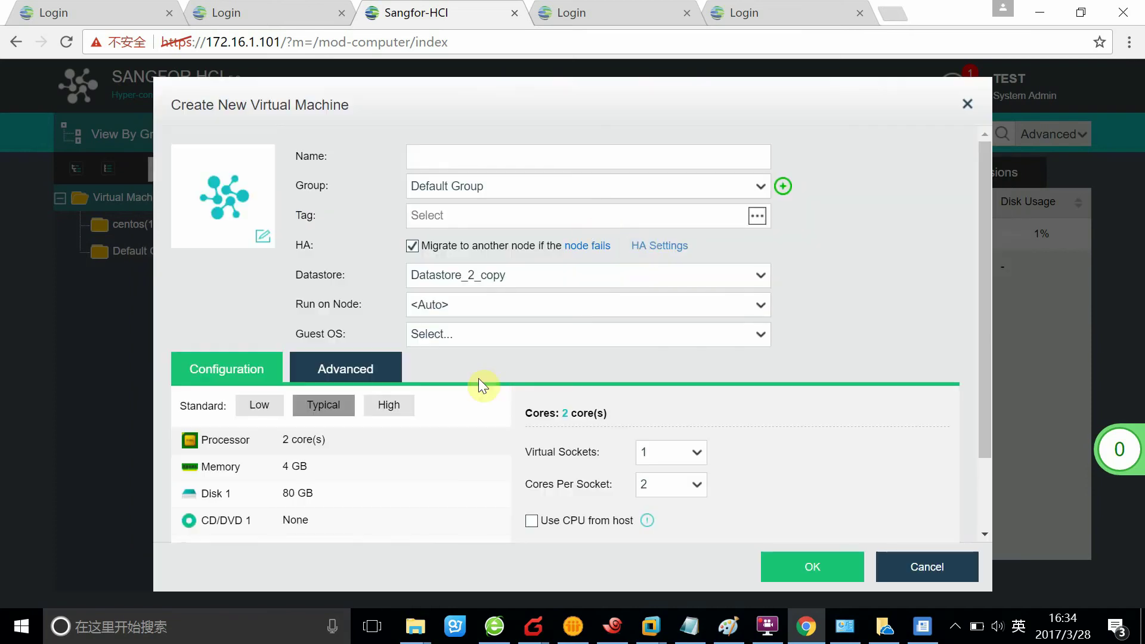
pyautogui.click(494, 278)
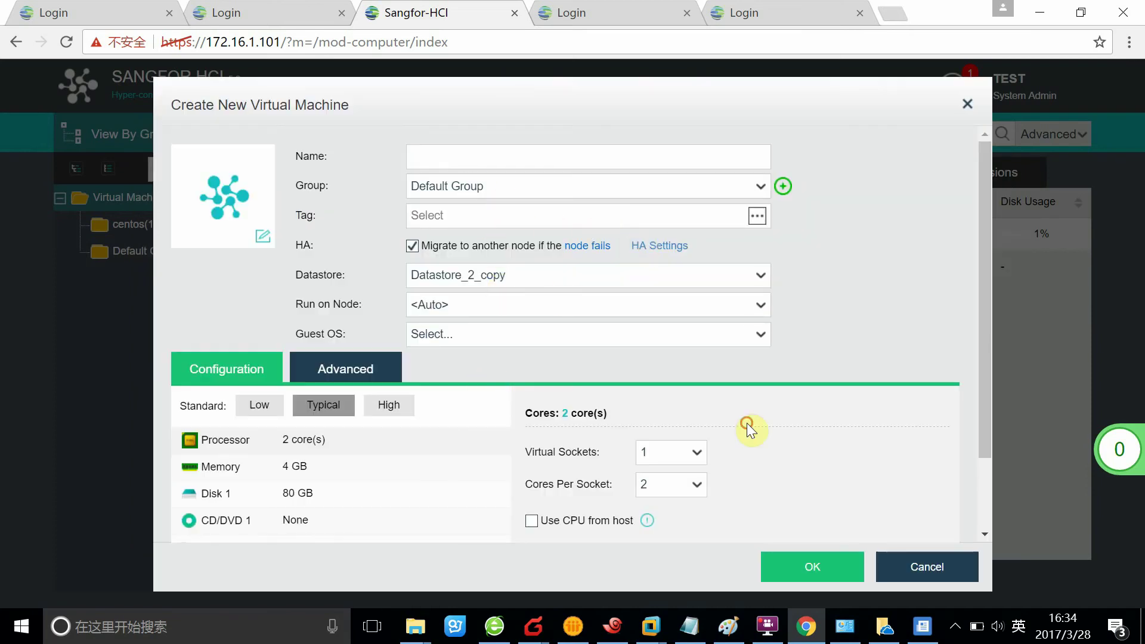
pyautogui.click(792, 410)
pyautogui.click(528, 274)
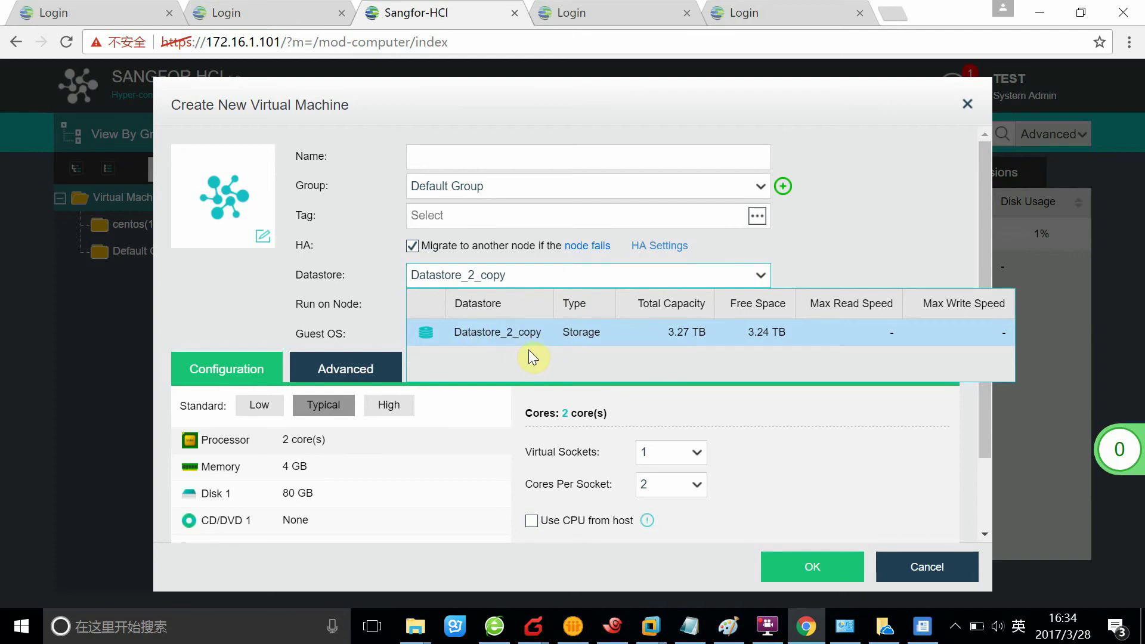
pyautogui.click(835, 205)
# - Name the VM 12 with Windows Server 2012 64 bit, 1 socket of 8 cores, and submit it
pyautogui.click(522, 162)
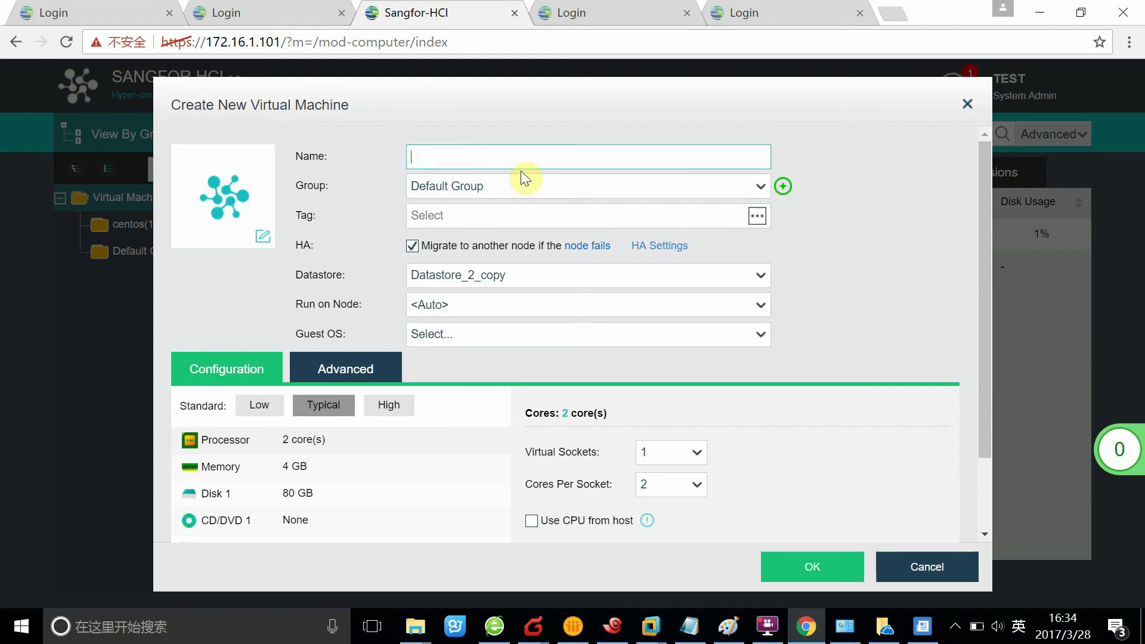
pyautogui.write('12')
pyautogui.click(615, 335)
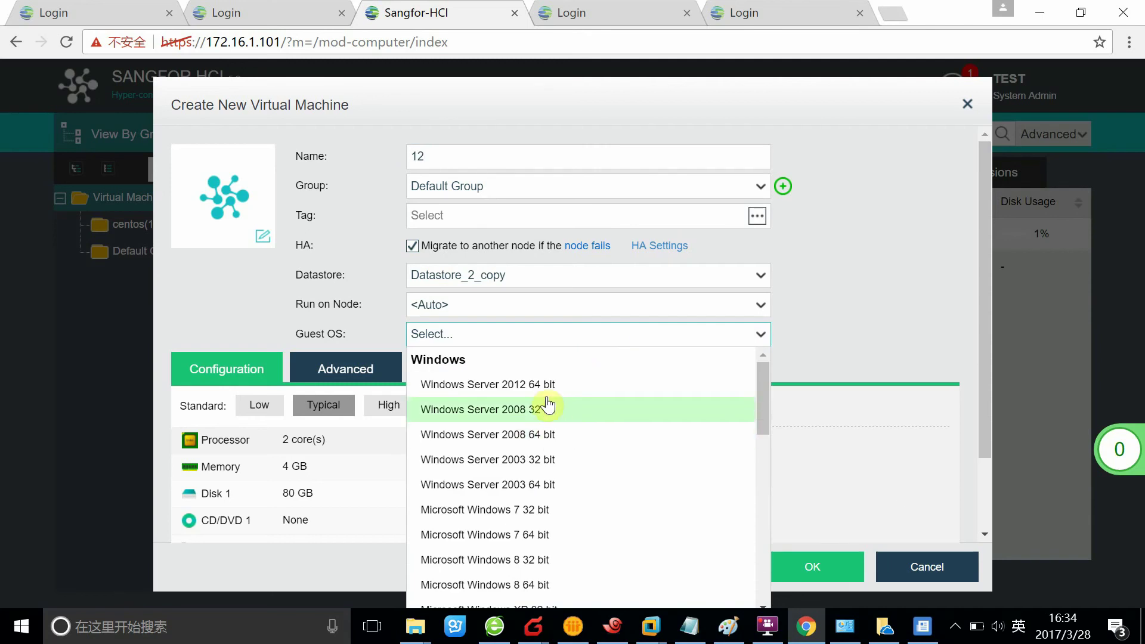
pyautogui.click(599, 387)
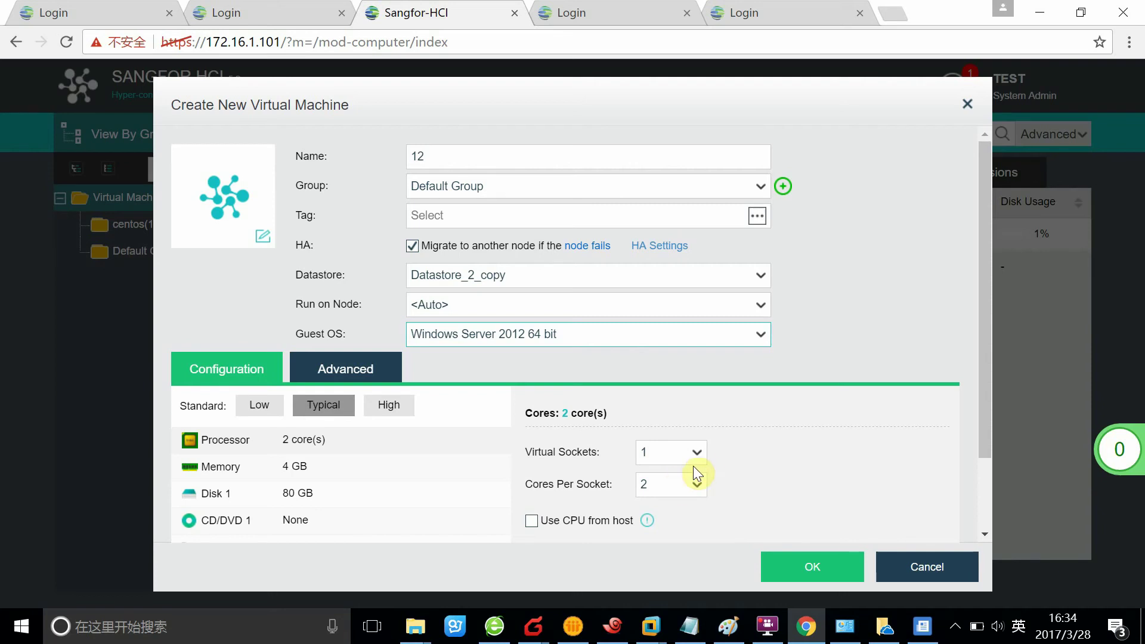
pyautogui.click(702, 460)
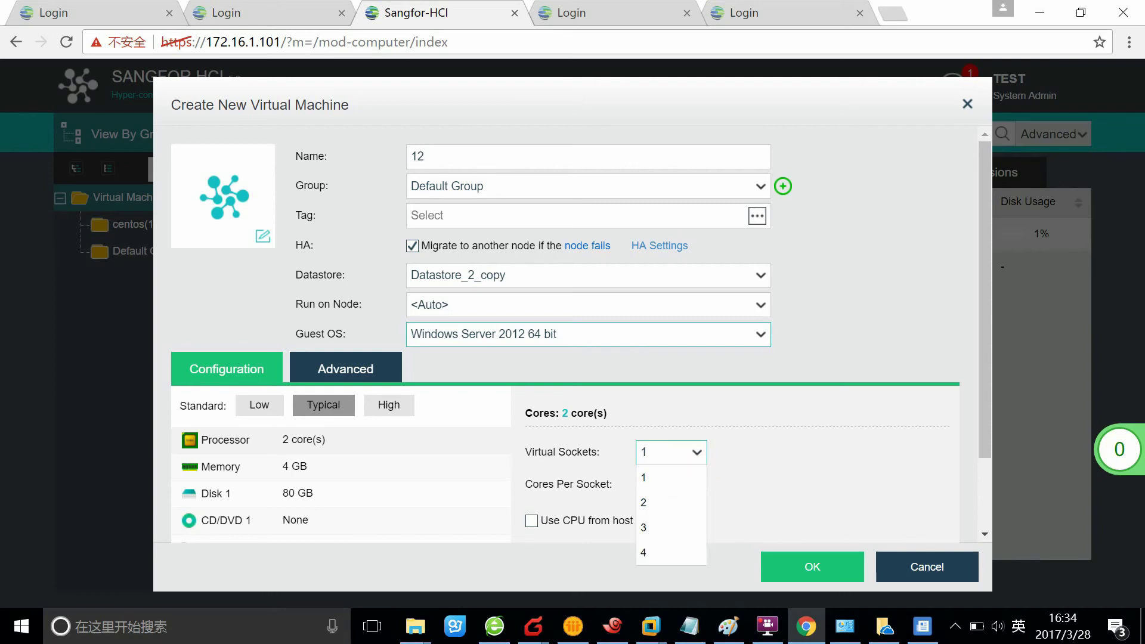
pyautogui.click(672, 450)
pyautogui.click(708, 485)
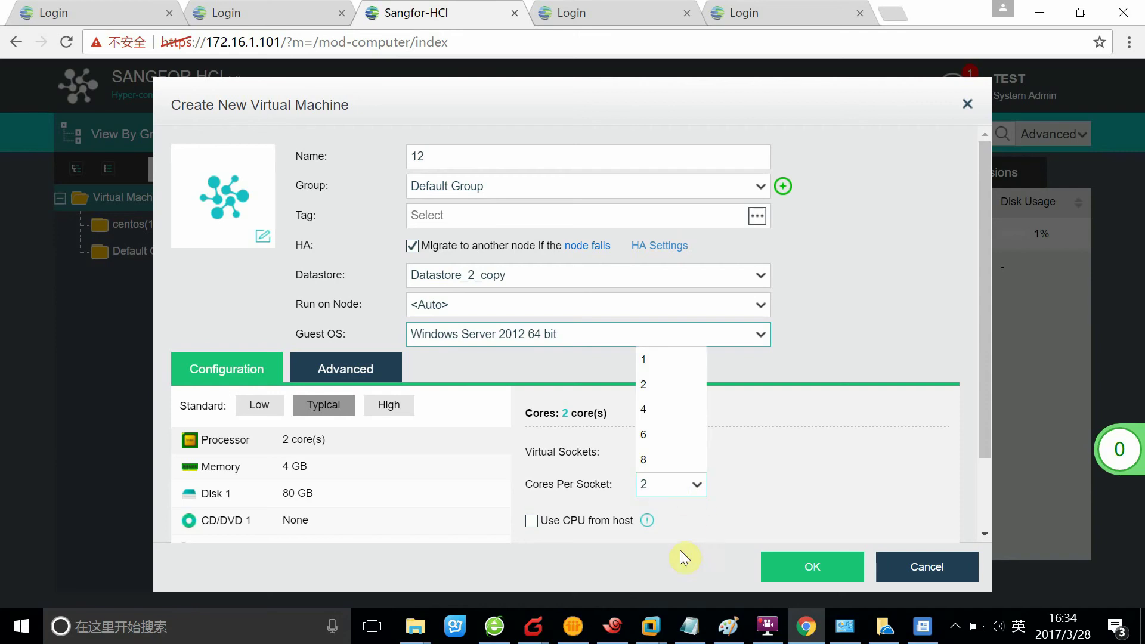
pyautogui.click(674, 451)
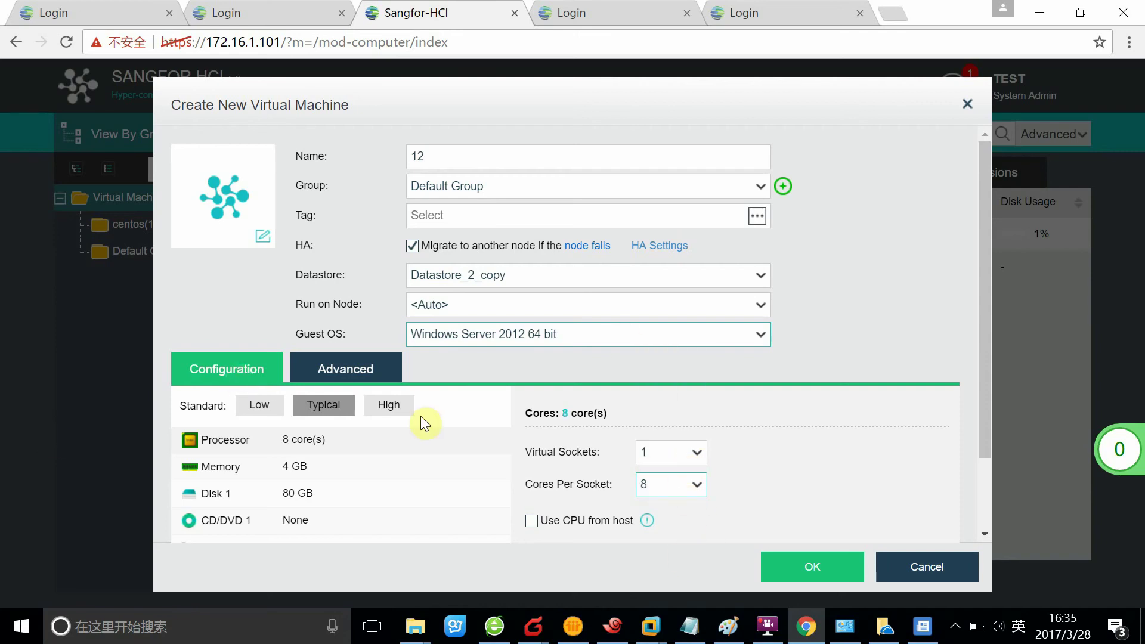
pyautogui.click(352, 472)
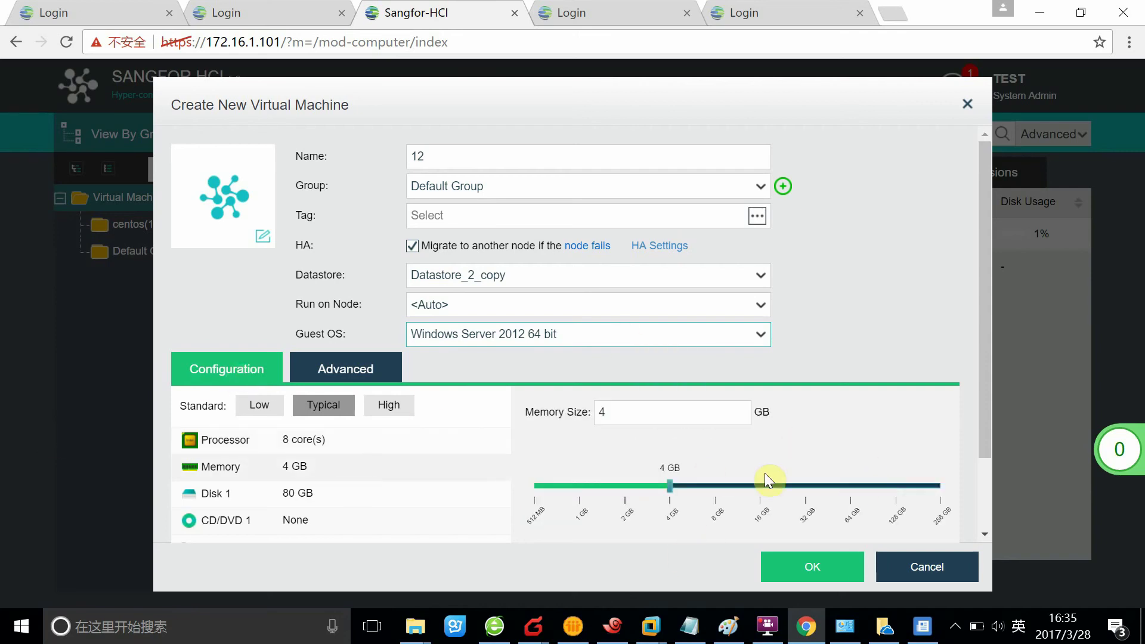
pyautogui.click(812, 567)
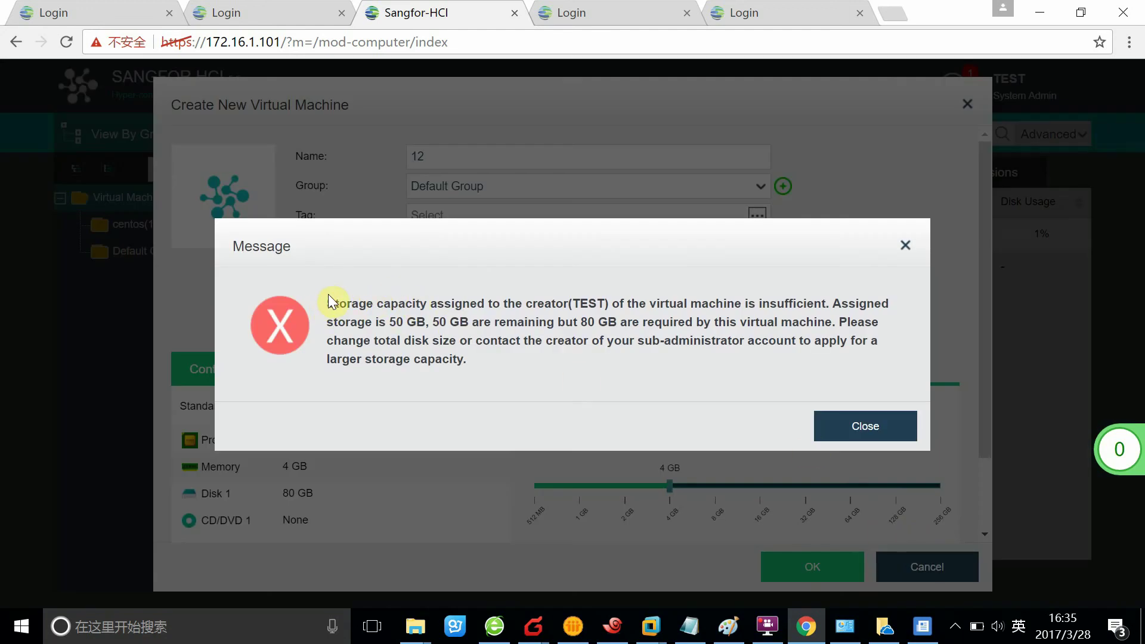
# - Highlight the insufficient storage error and its 50 GB remaining figure
pyautogui.moveTo(324, 310); pyautogui.dragTo(596, 378)
pyautogui.click(605, 380)
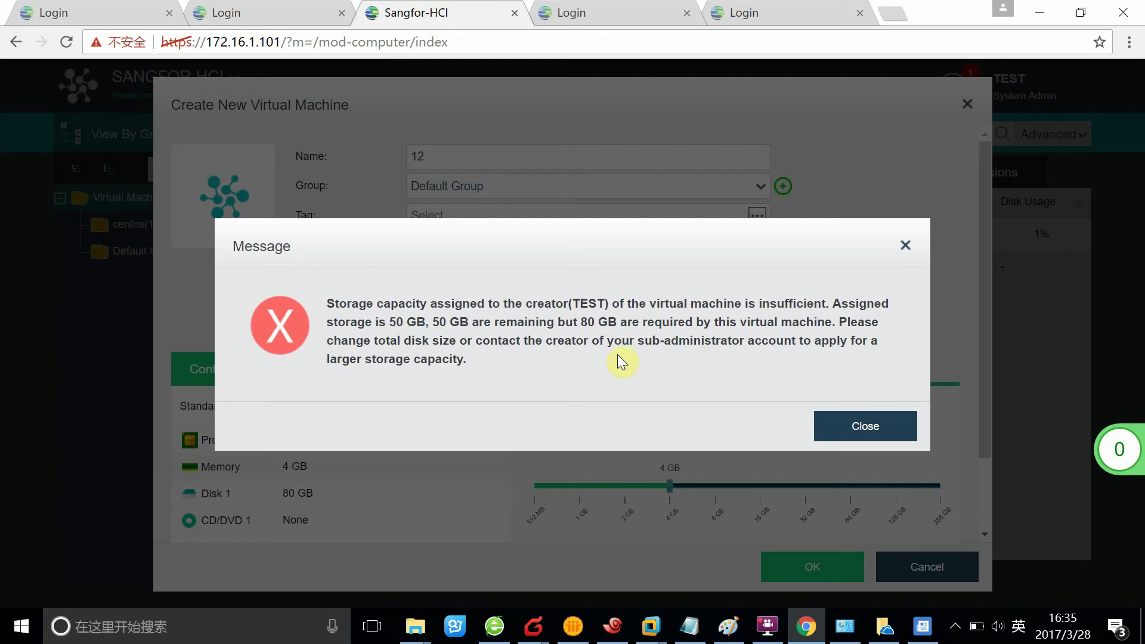
pyautogui.moveTo(440, 320); pyautogui.dragTo(476, 324)
pyautogui.click(718, 500)
pyautogui.click(647, 476)
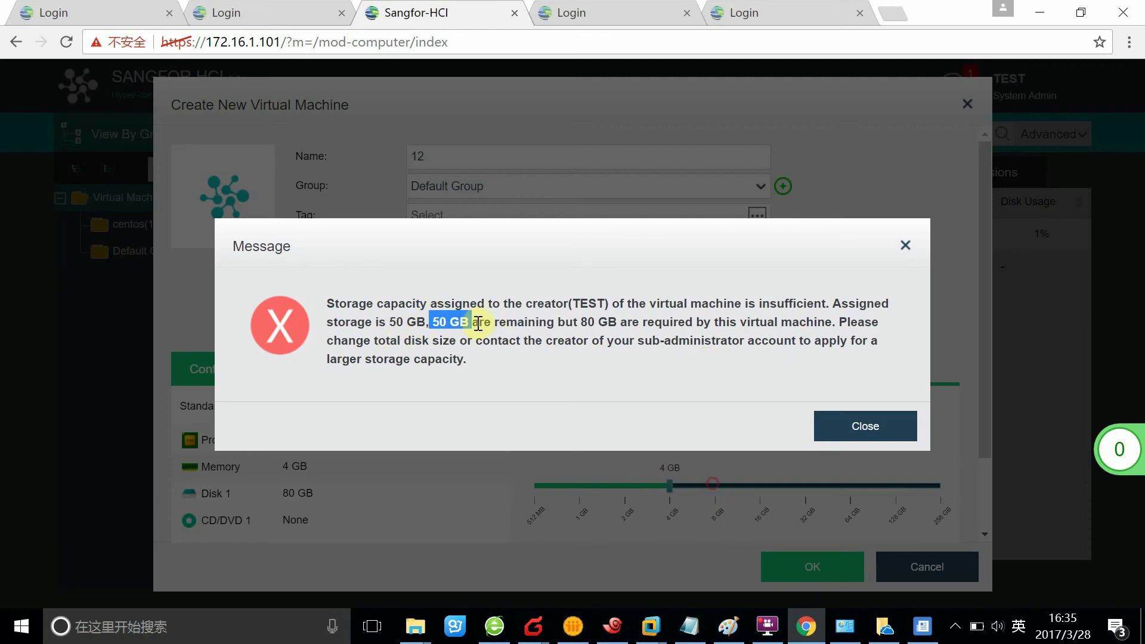
pyautogui.click(581, 346)
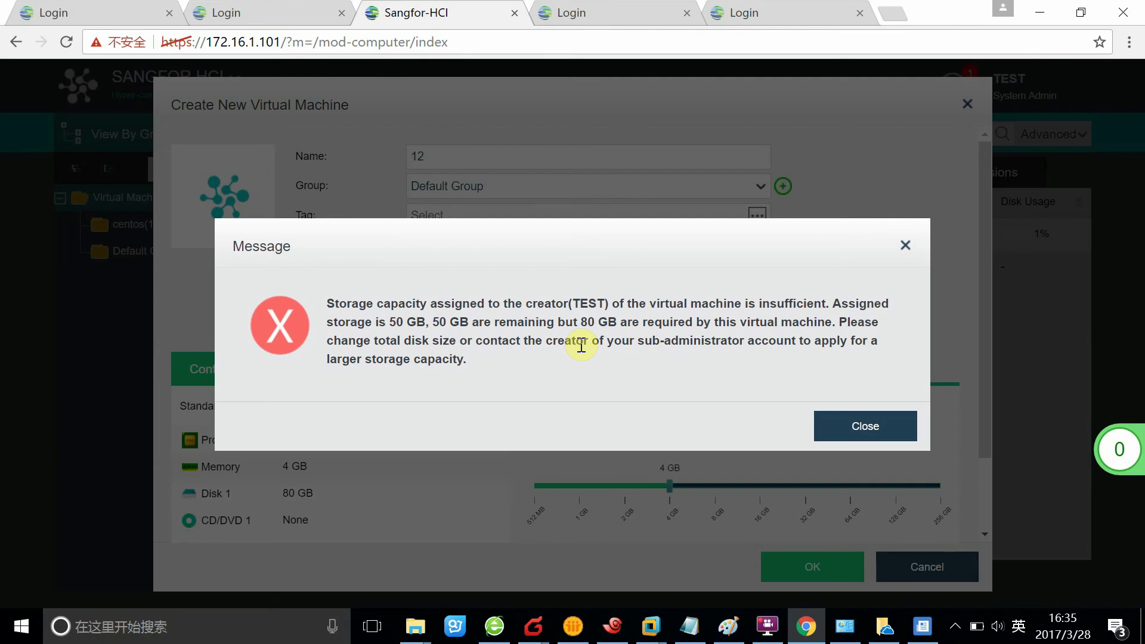
# - Dismiss the storage error, check the Disk 1 settings, and submit VM 12
pyautogui.click(910, 428)
pyautogui.click(318, 500)
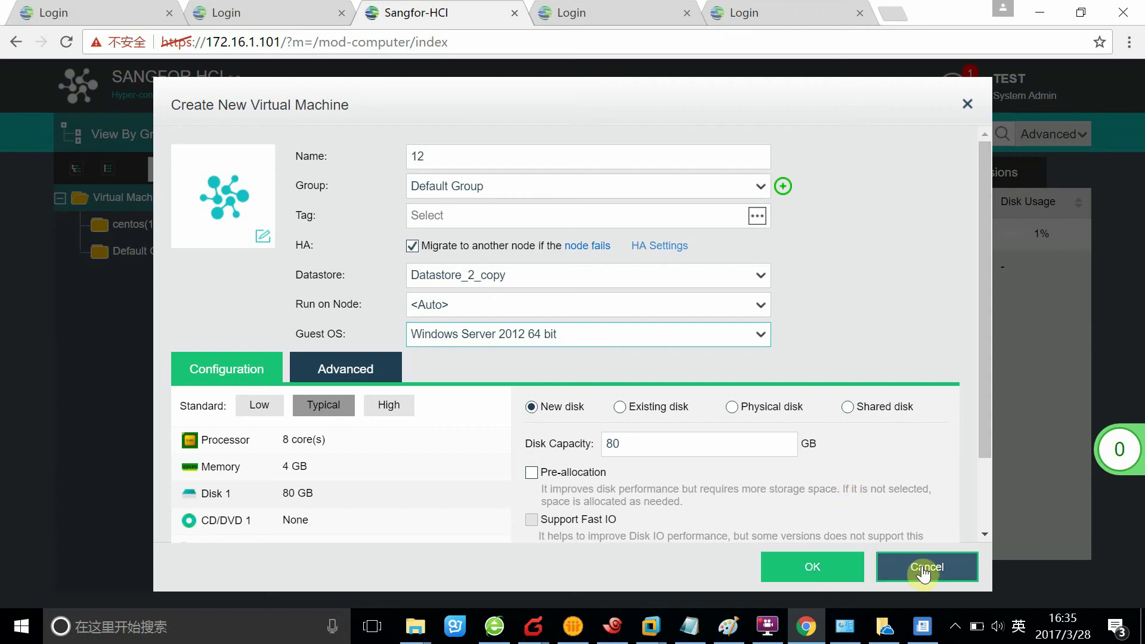
pyautogui.click(833, 573)
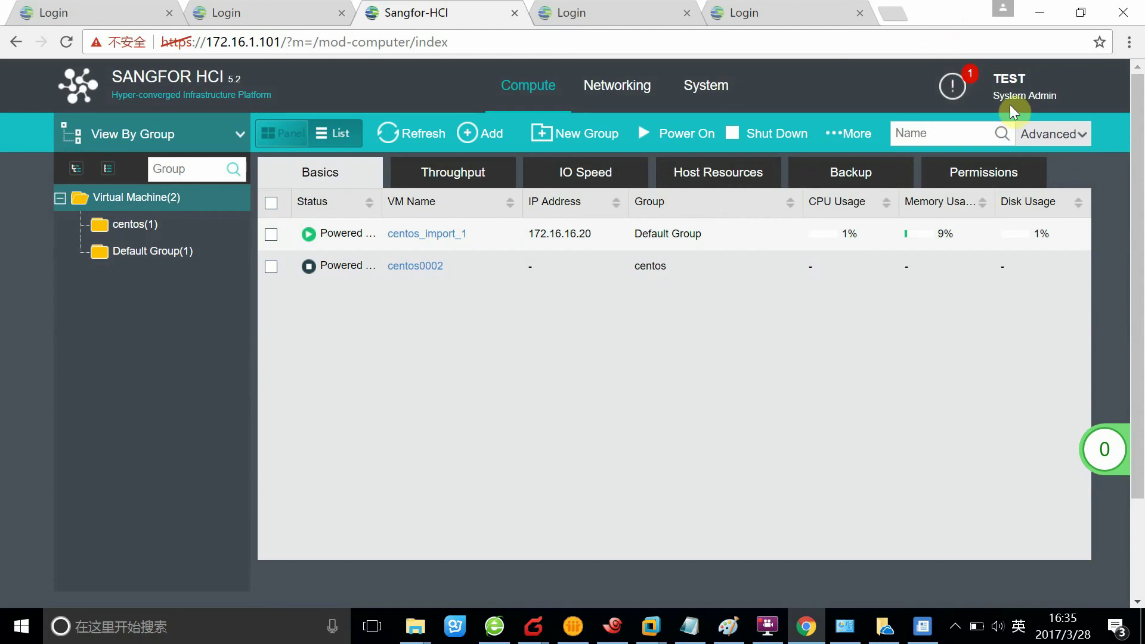
# - Log the TEST account out through the account menu at the top right
pyautogui.moveTo(1011, 108)
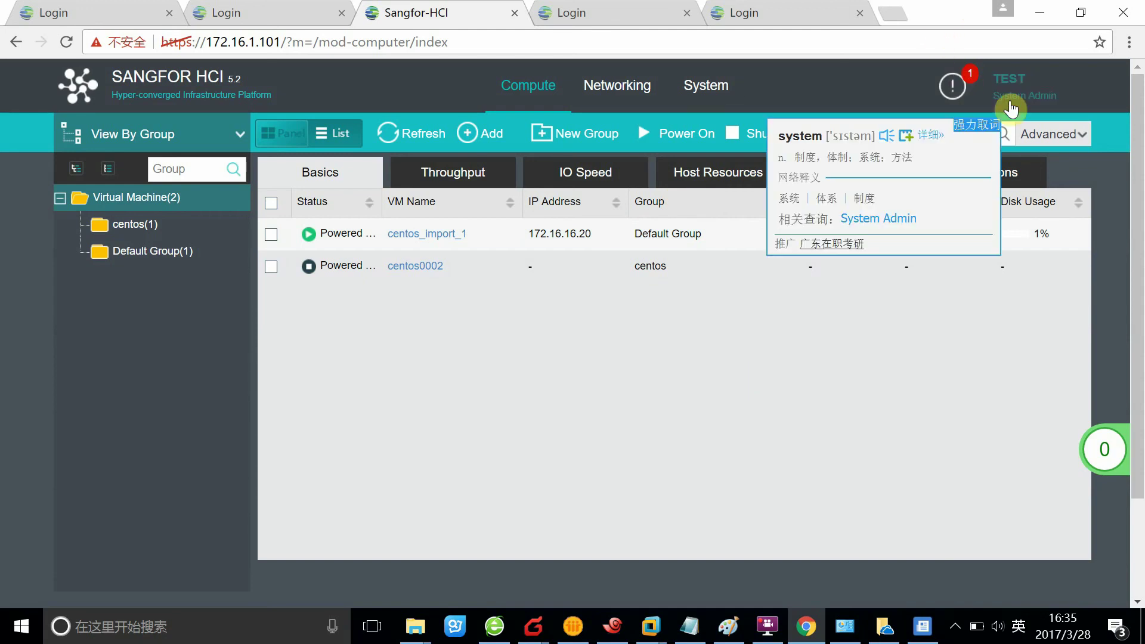
pyautogui.click(1011, 108)
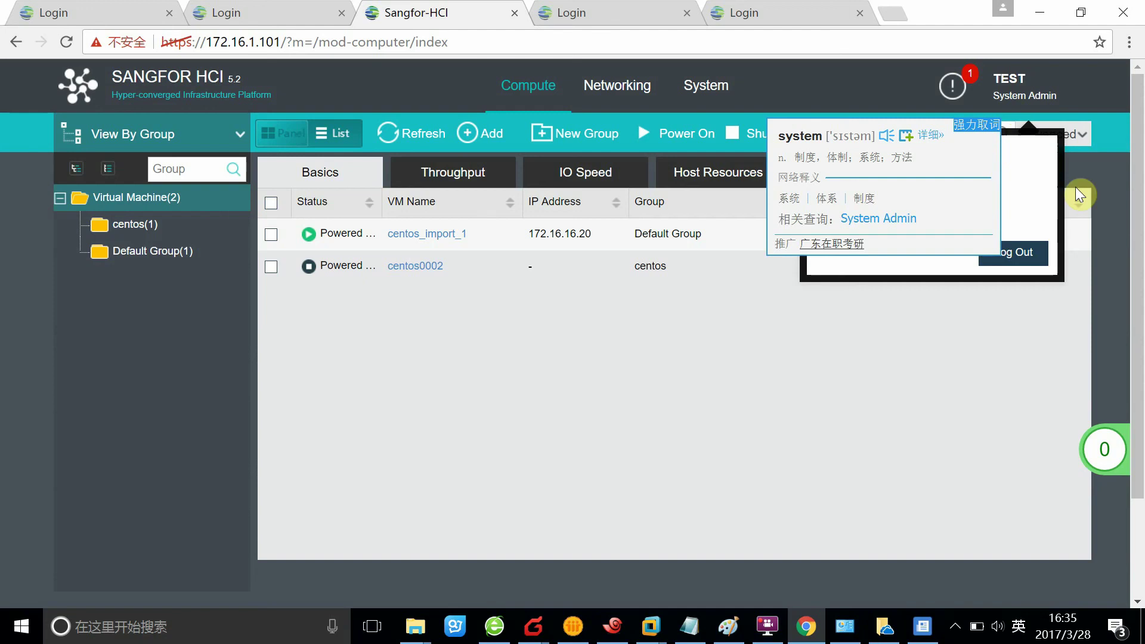
pyautogui.click(1016, 253)
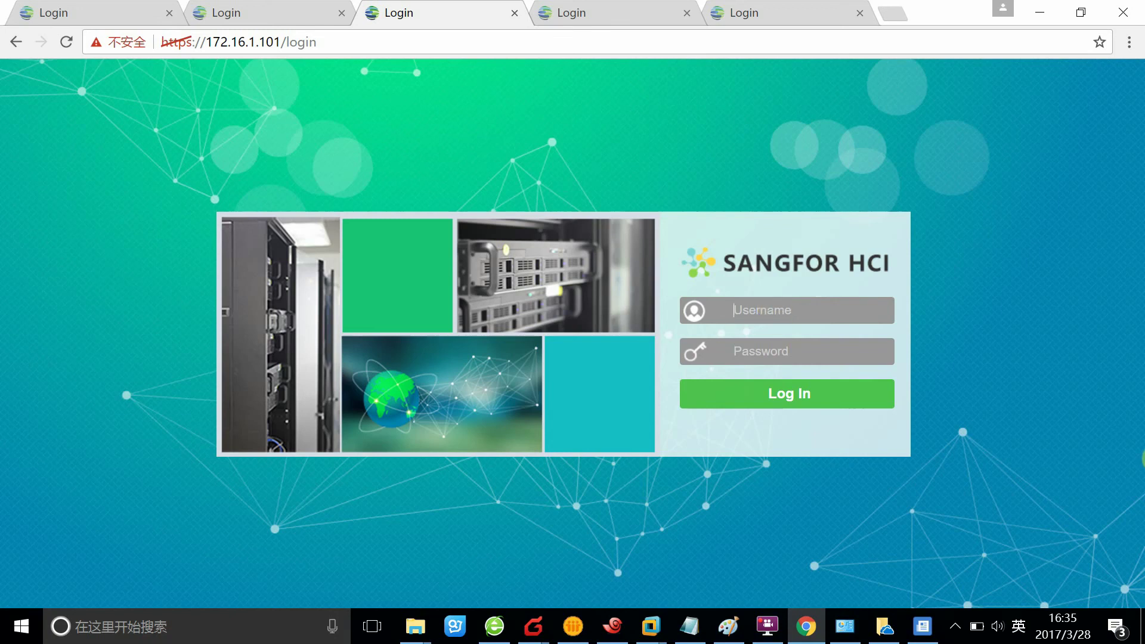
# - Sign in again with the admin username and password
pyautogui.write('admin')
pyautogui.click(785, 348)
pyautogui.write('**')
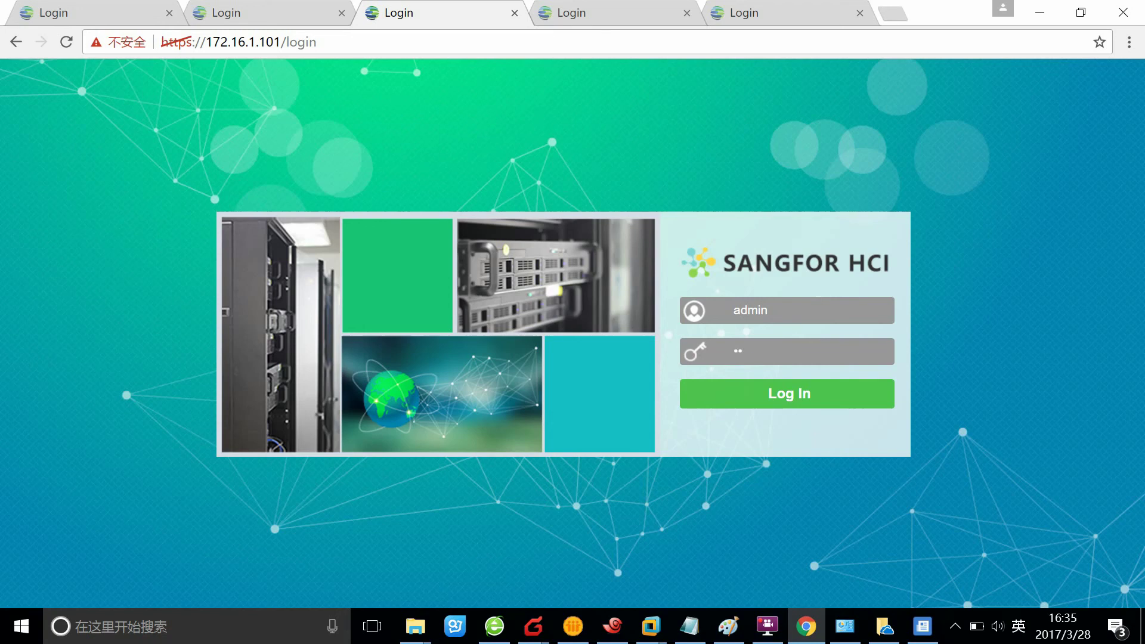
pyautogui.click(766, 382)
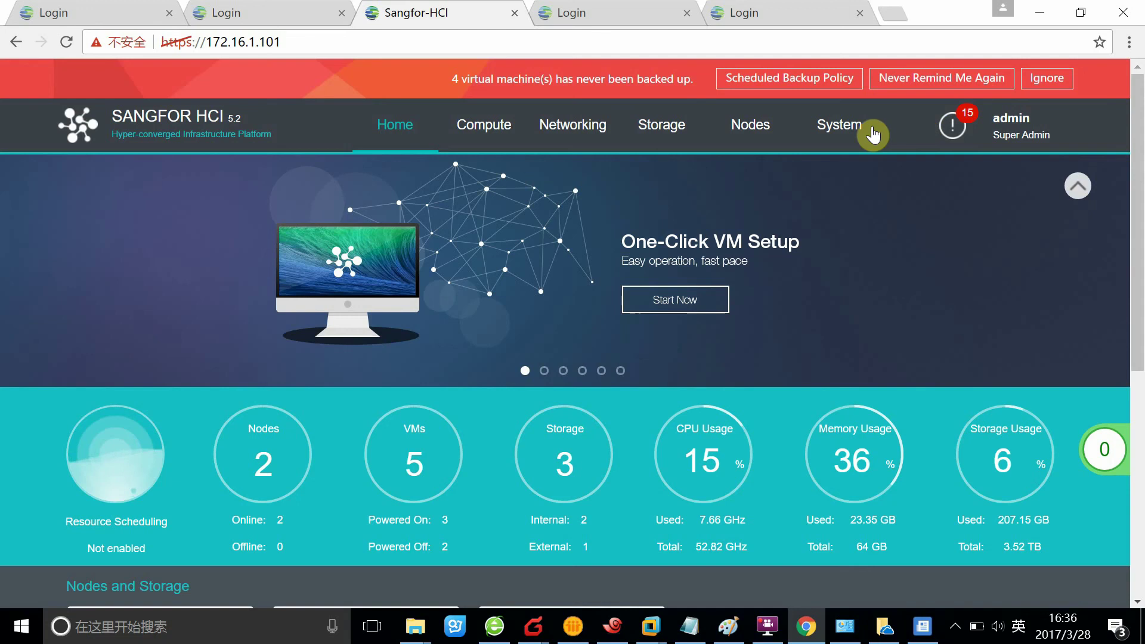
# - Under System > Sub Administrators > Permissions, start adding a new permission role
pyautogui.click(818, 128)
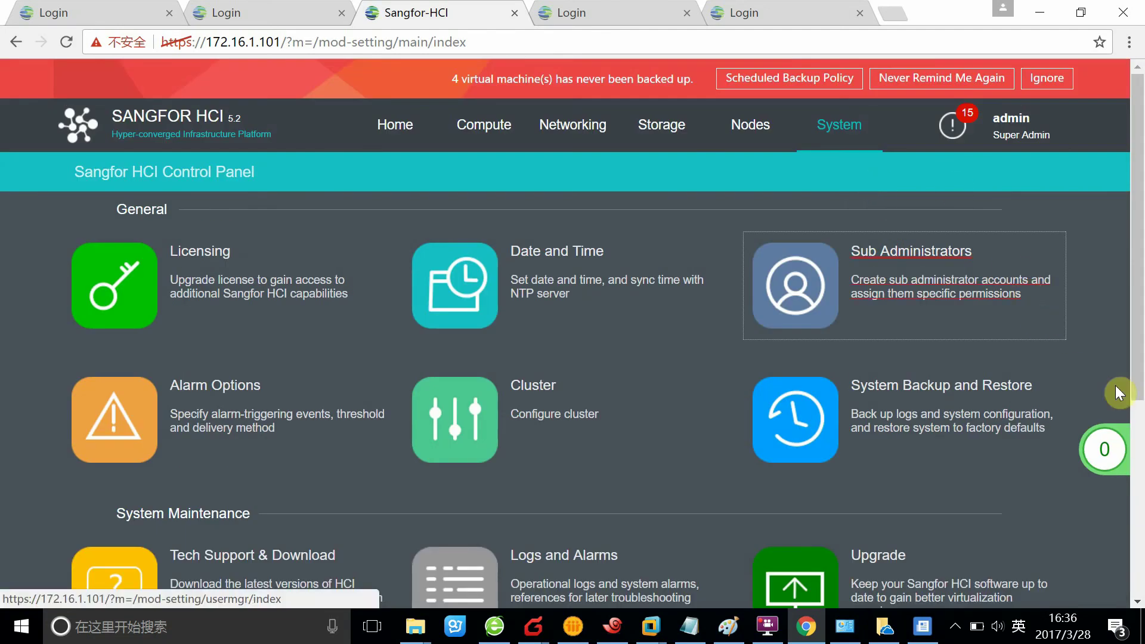
pyautogui.click(778, 278)
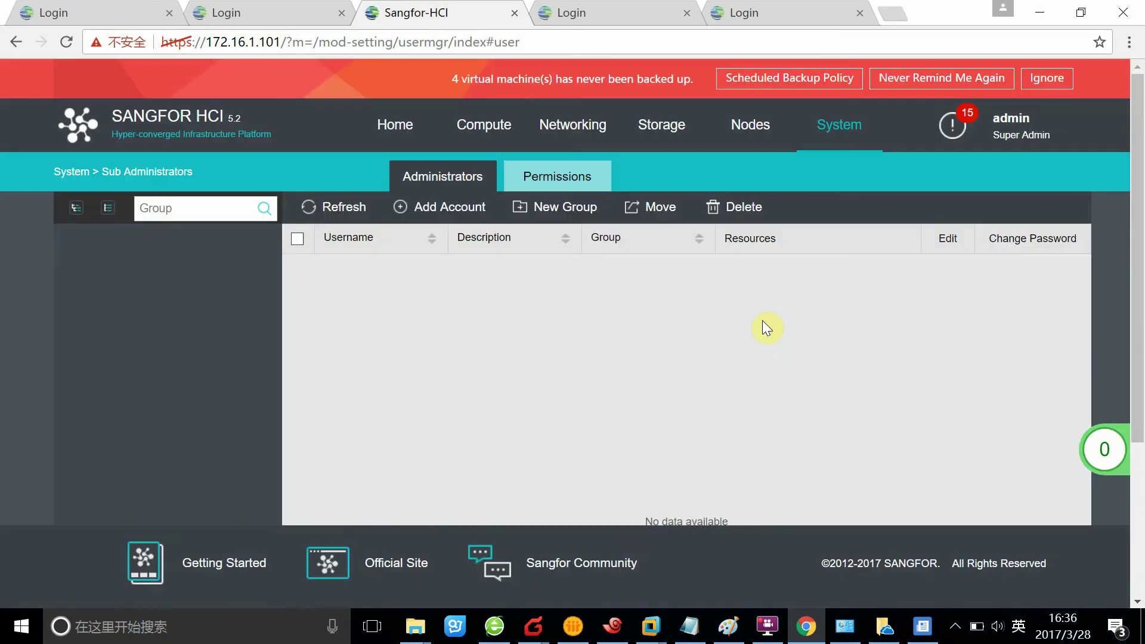
pyautogui.click(578, 175)
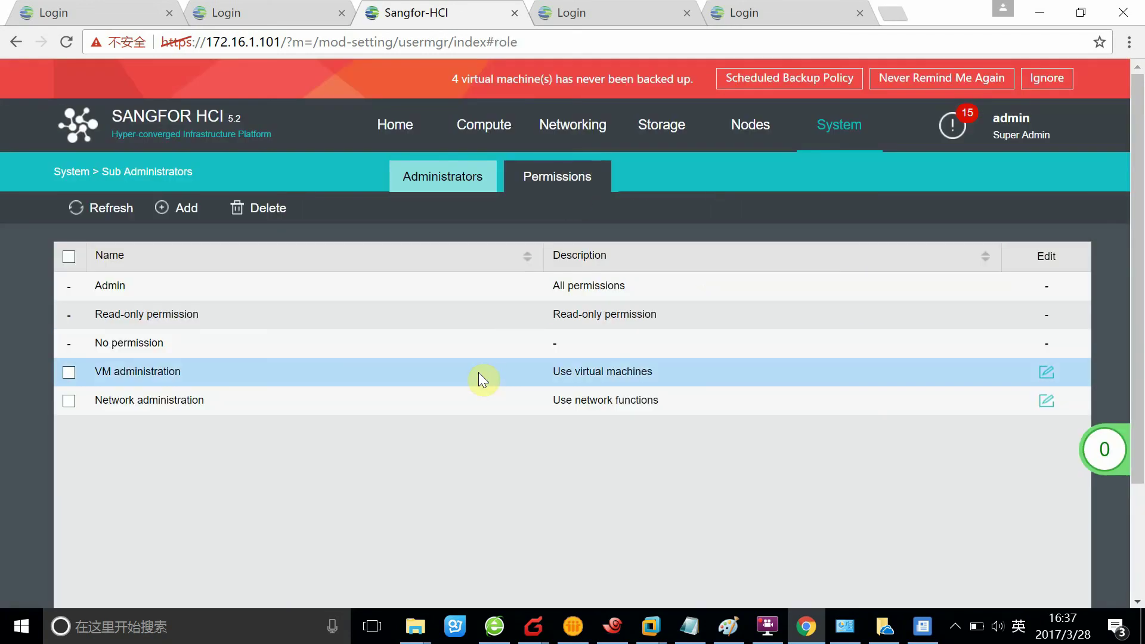
pyautogui.click(197, 209)
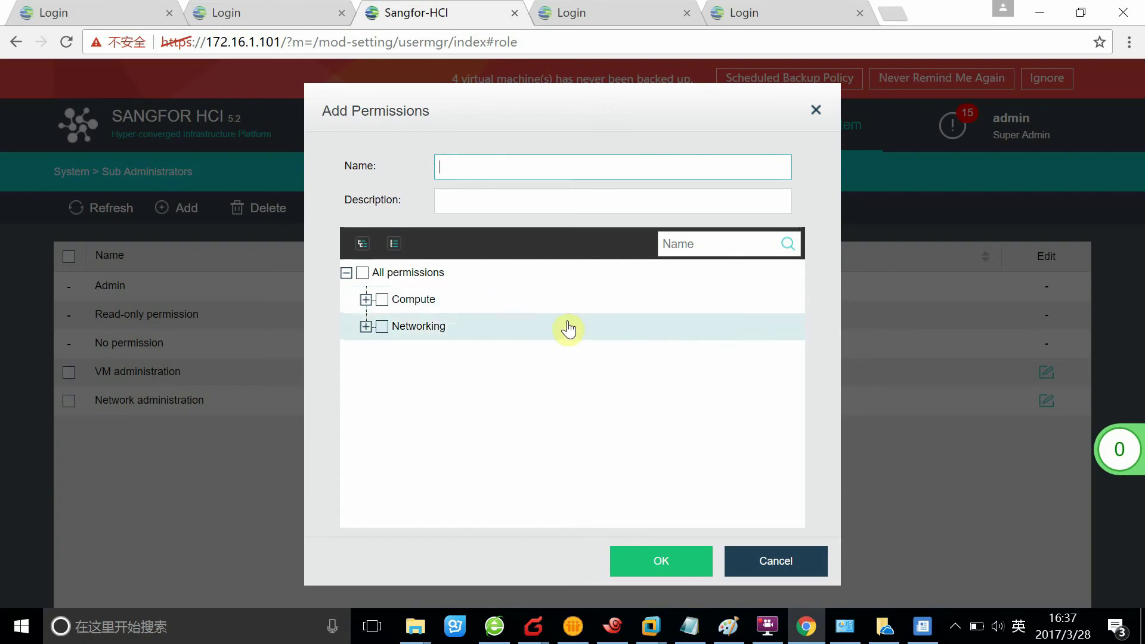
# - Expand Compute > Configure VM and grant all Configure VM permissions
pyautogui.click(366, 299)
pyautogui.click(367, 407)
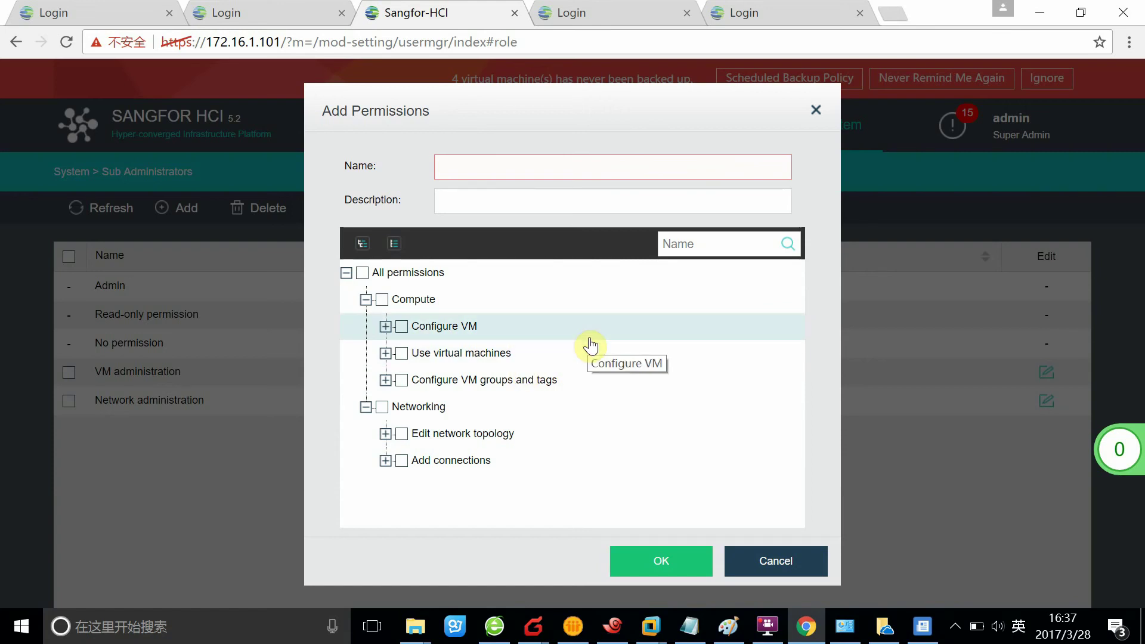
pyautogui.click(386, 327)
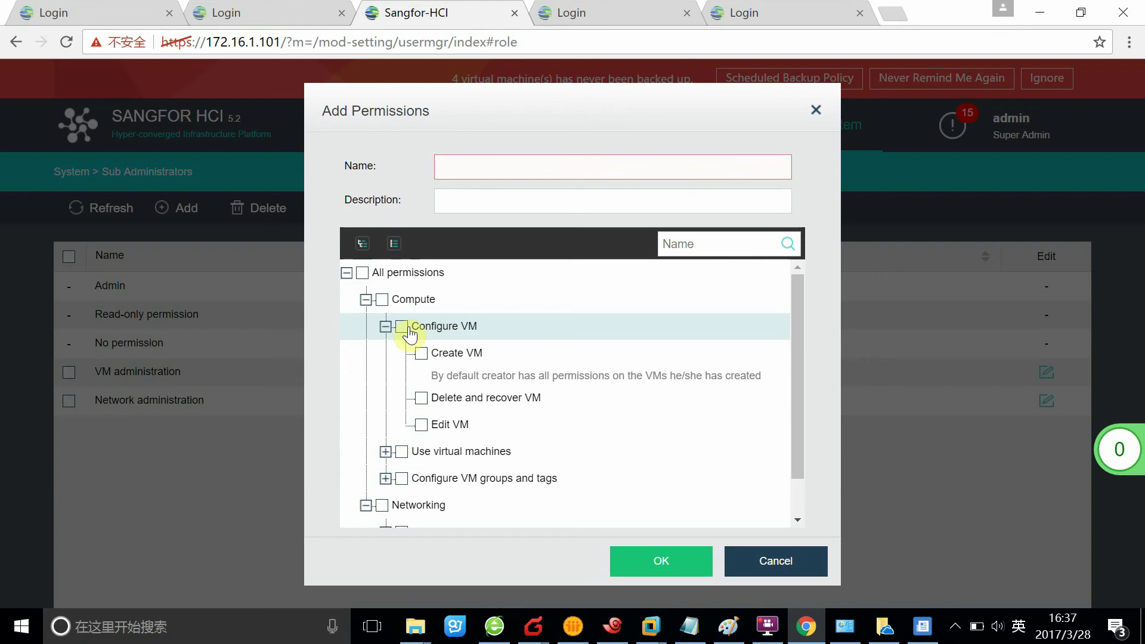
pyautogui.click(472, 179)
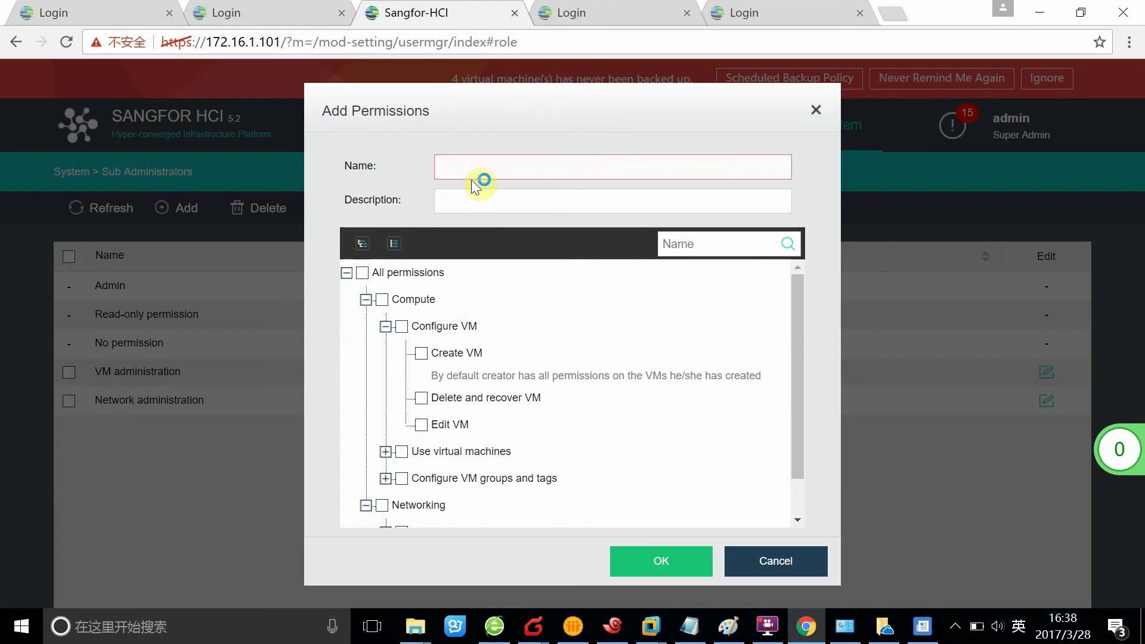
pyautogui.click(401, 326)
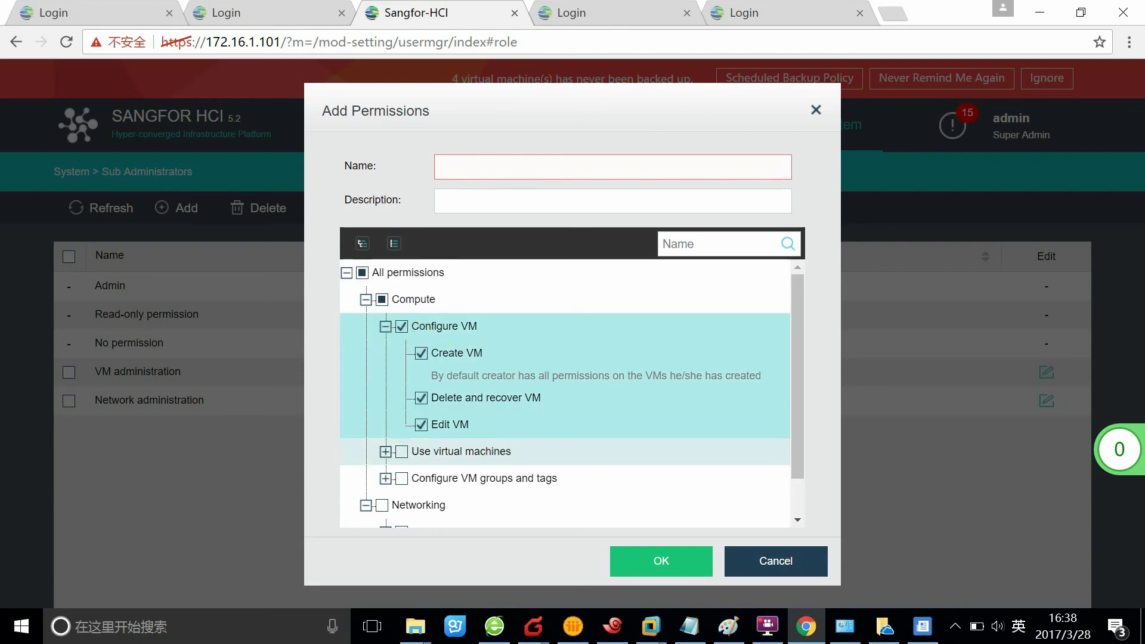
# - Browse the Use virtual machines and VM groups and tags permissions without granting them
pyautogui.scroll(-1, 492, 454)
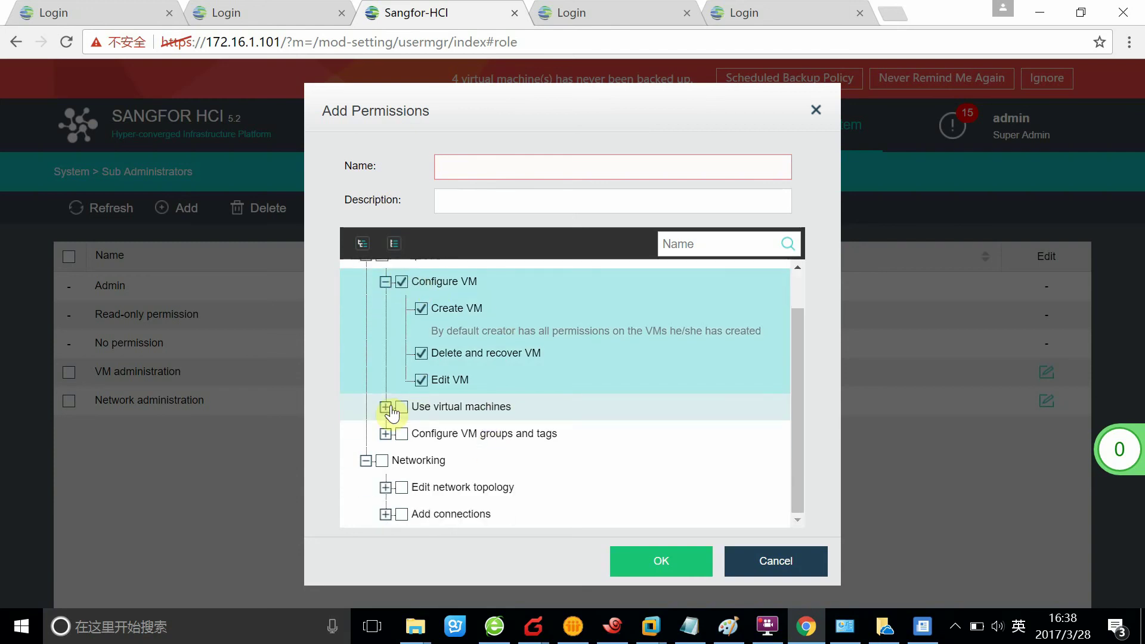
pyautogui.click(390, 408)
pyautogui.click(391, 408)
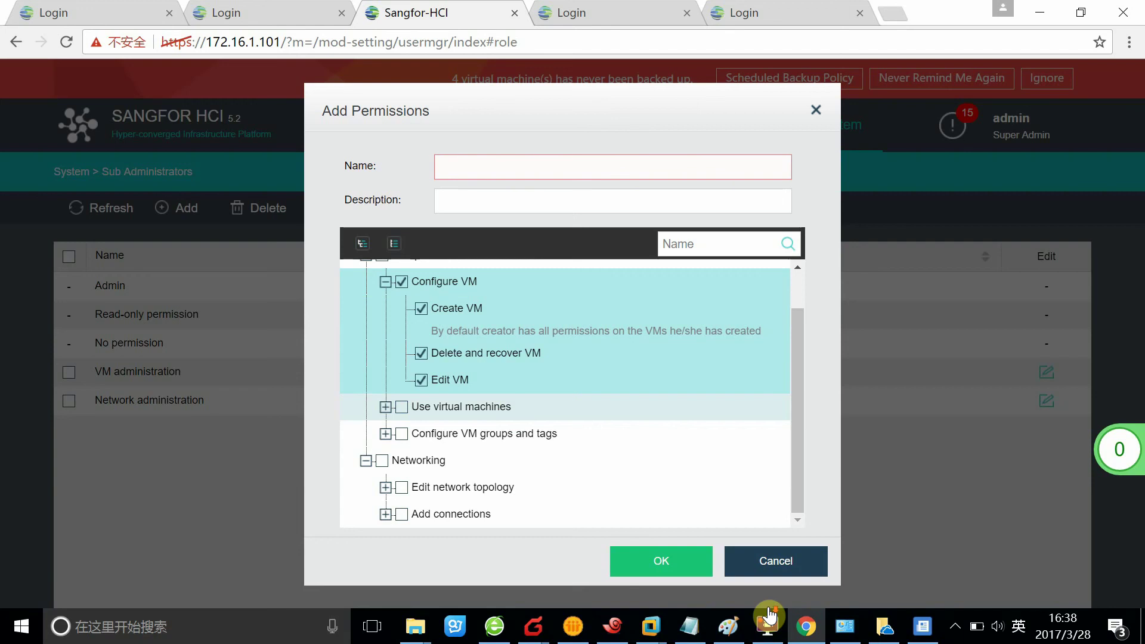
pyautogui.click(386, 408)
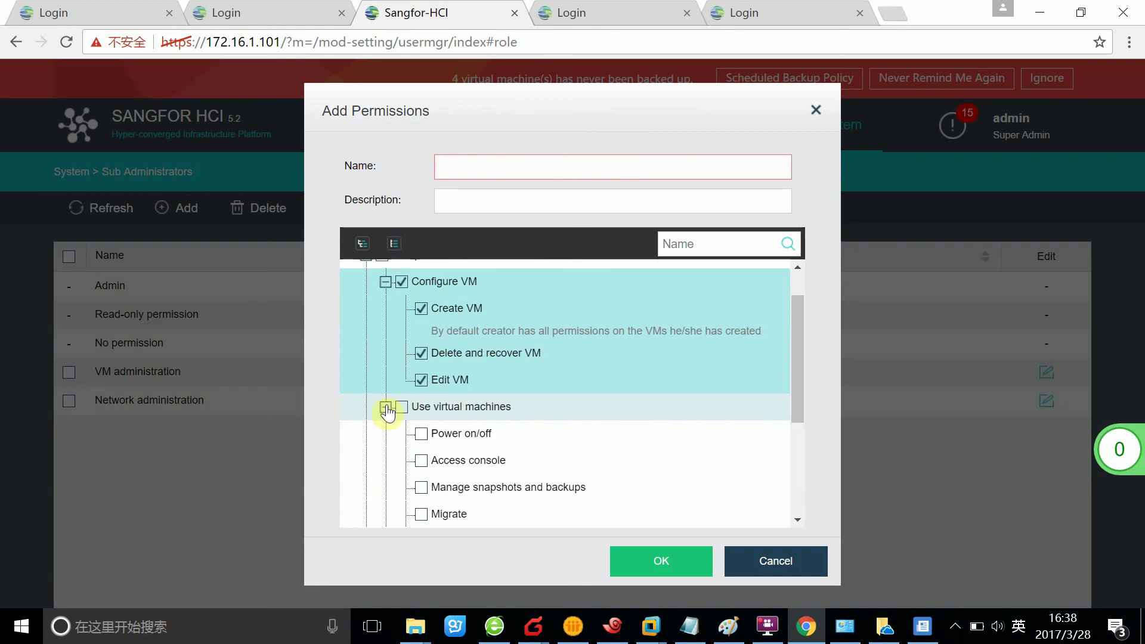
pyautogui.scroll(-3, 387, 412)
pyautogui.scroll(2, 392, 328)
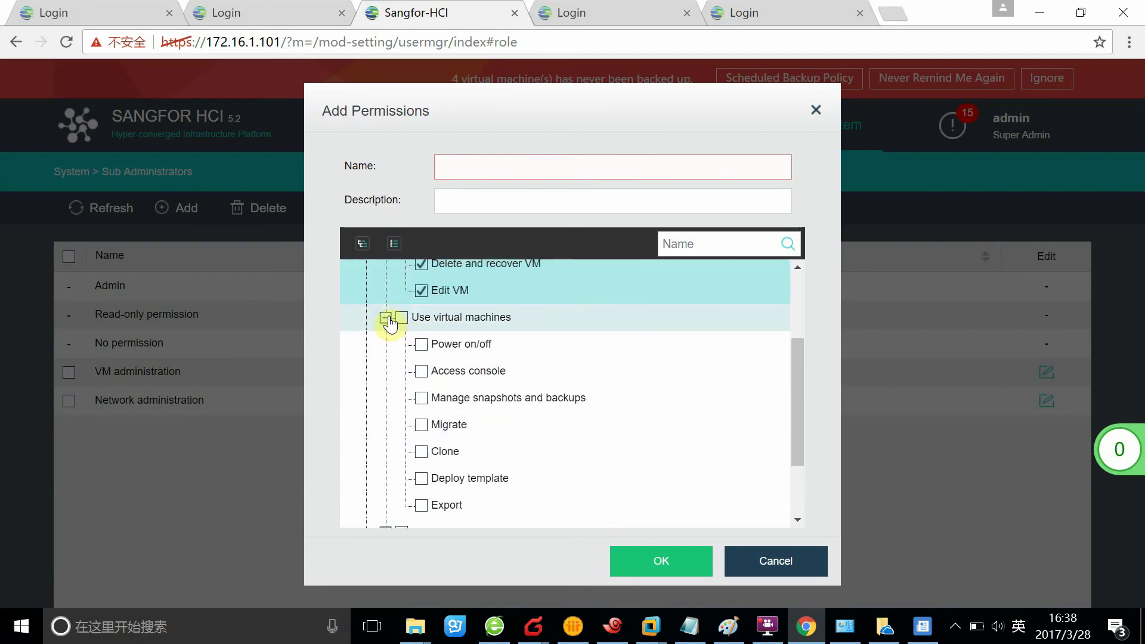
pyautogui.click(386, 318)
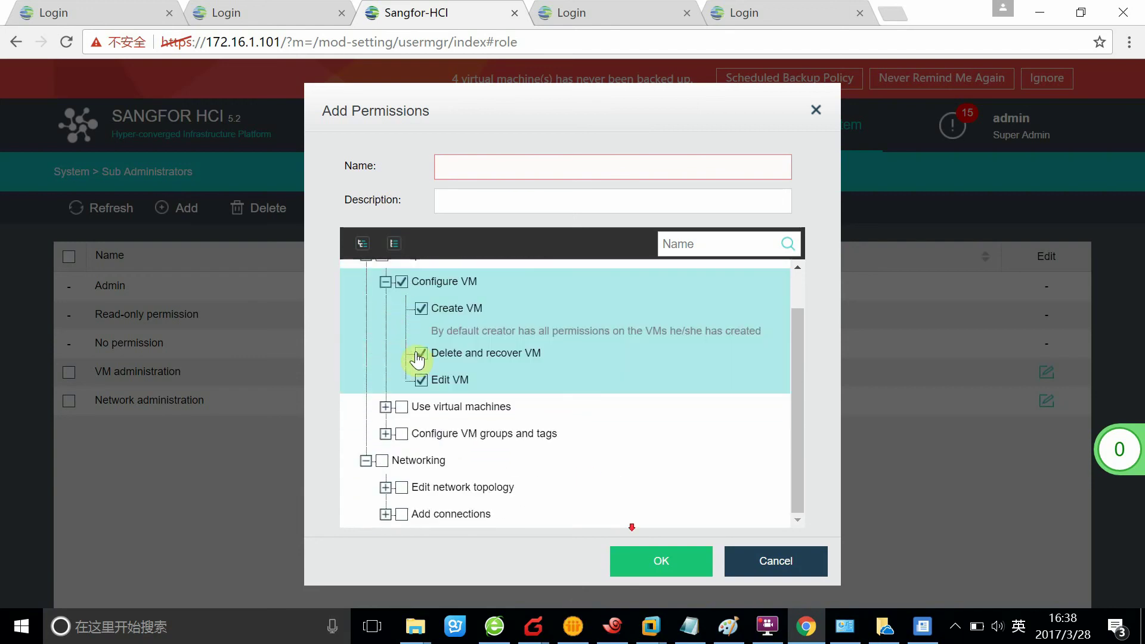
pyautogui.click(386, 440)
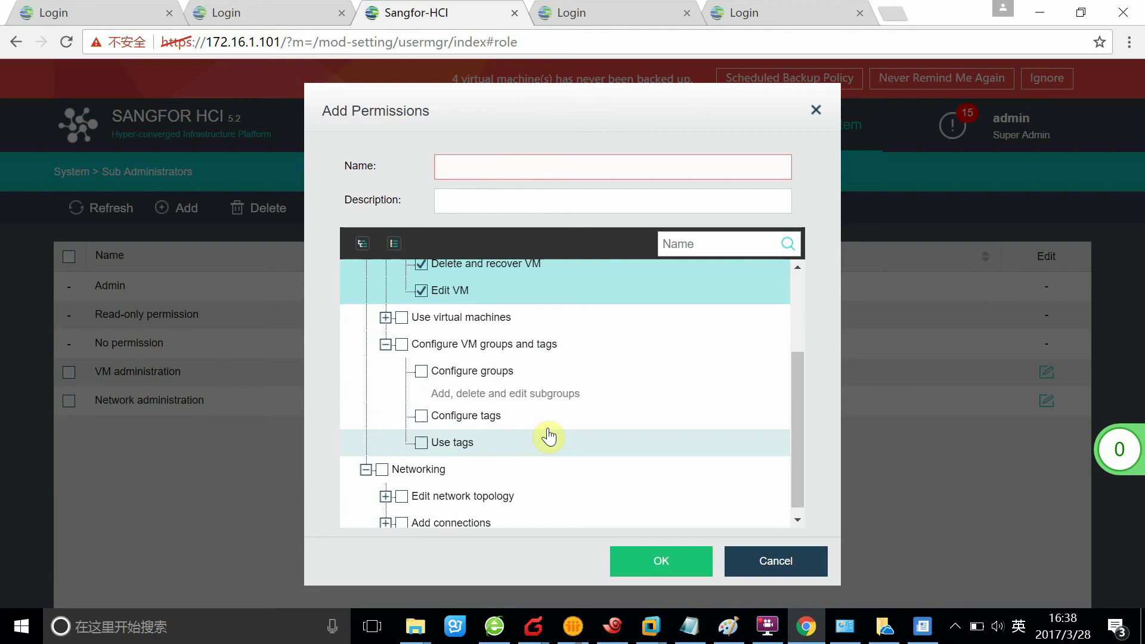
pyautogui.click(386, 345)
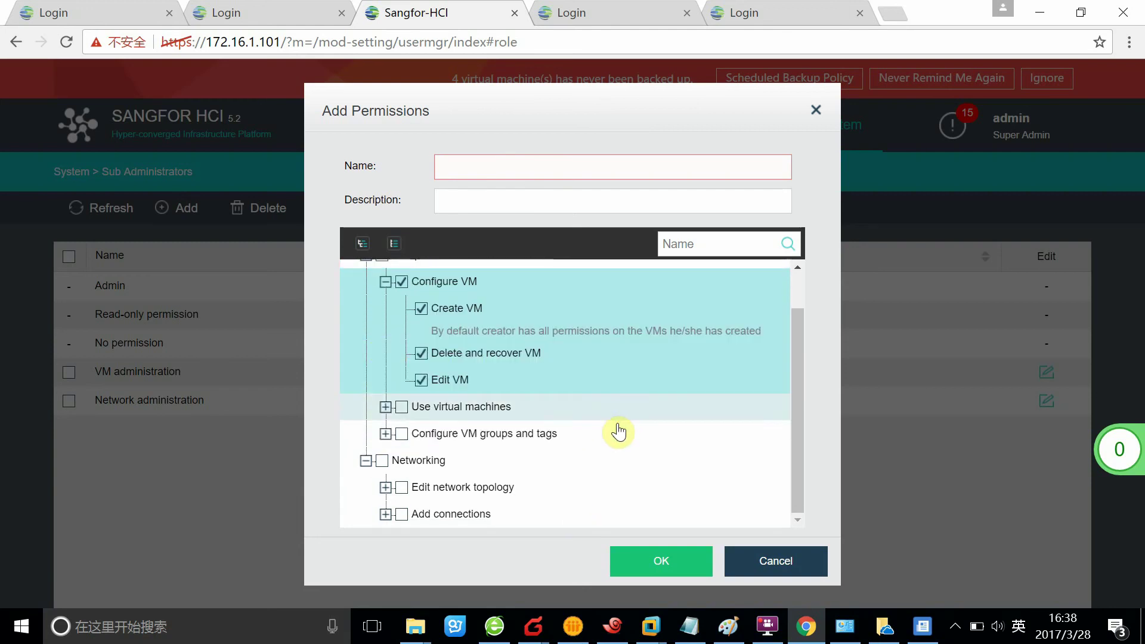
# - Inspect the Edit network topology permissions, ticking Add connections and then revoking it
pyautogui.click(386, 488)
pyautogui.scroll(-2, 525, 429)
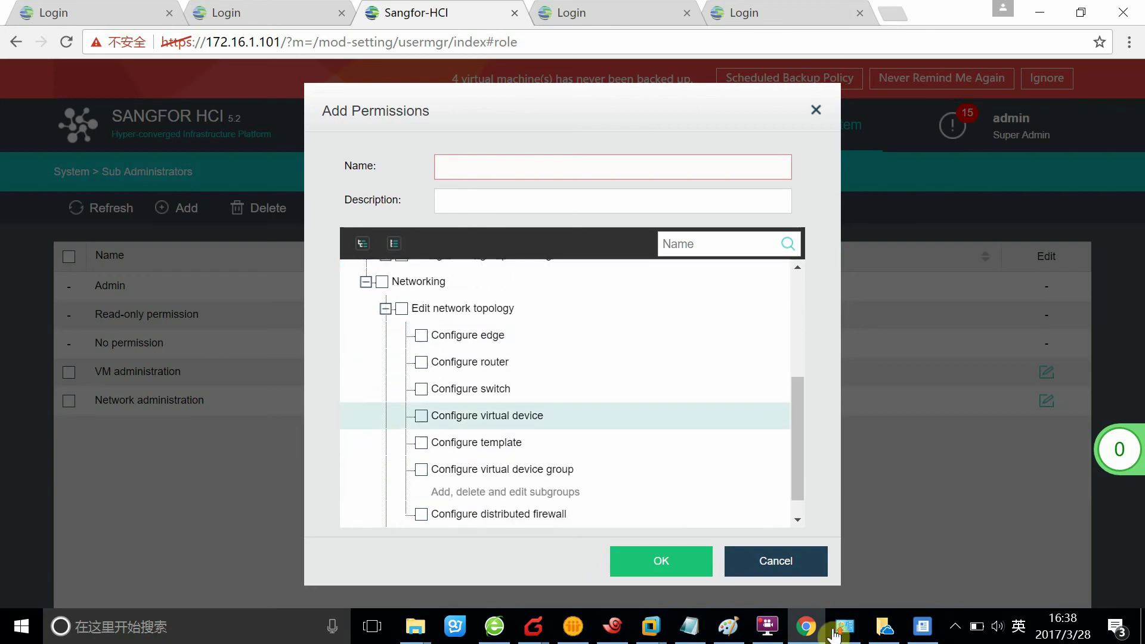
pyautogui.scroll(2, 525, 429)
pyautogui.scroll(-2, 530, 437)
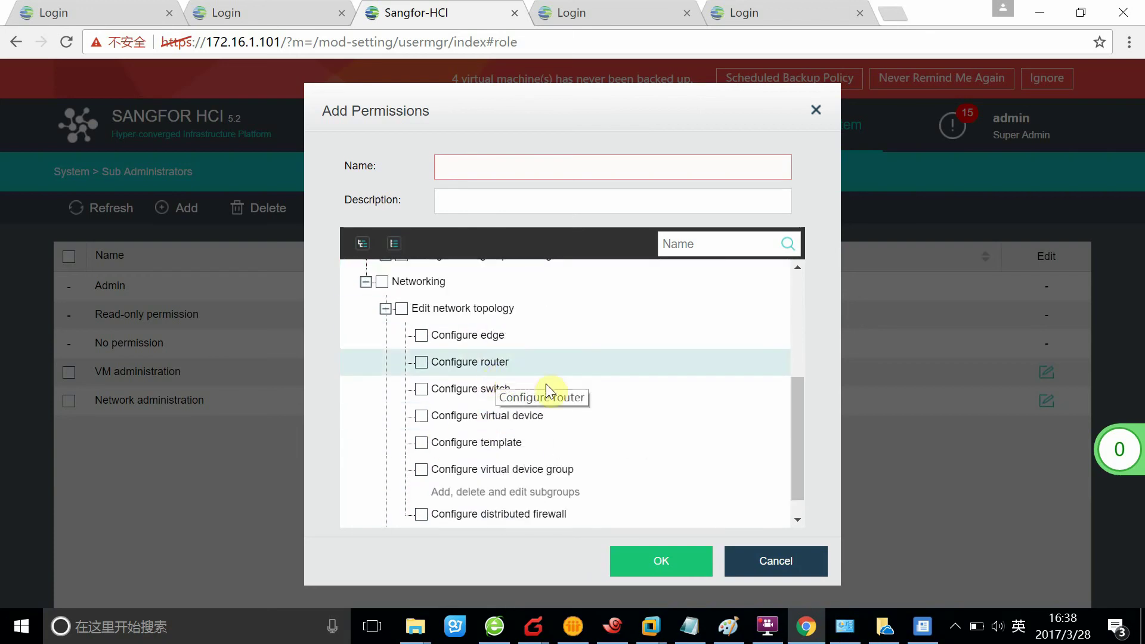
pyautogui.scroll(-1, 552, 416)
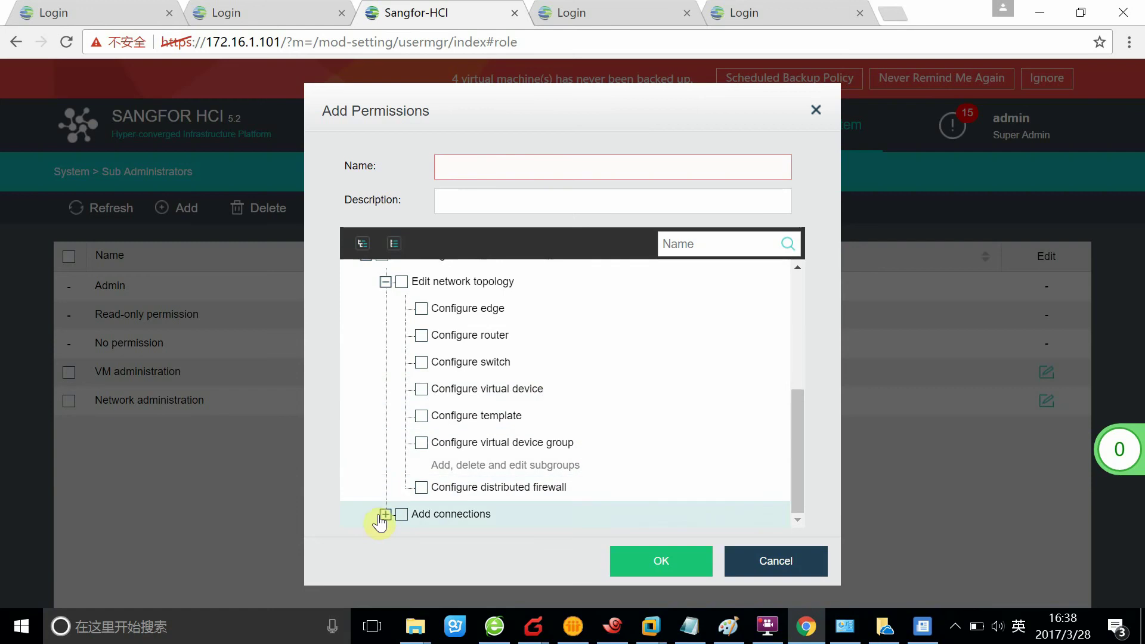
pyautogui.click(401, 514)
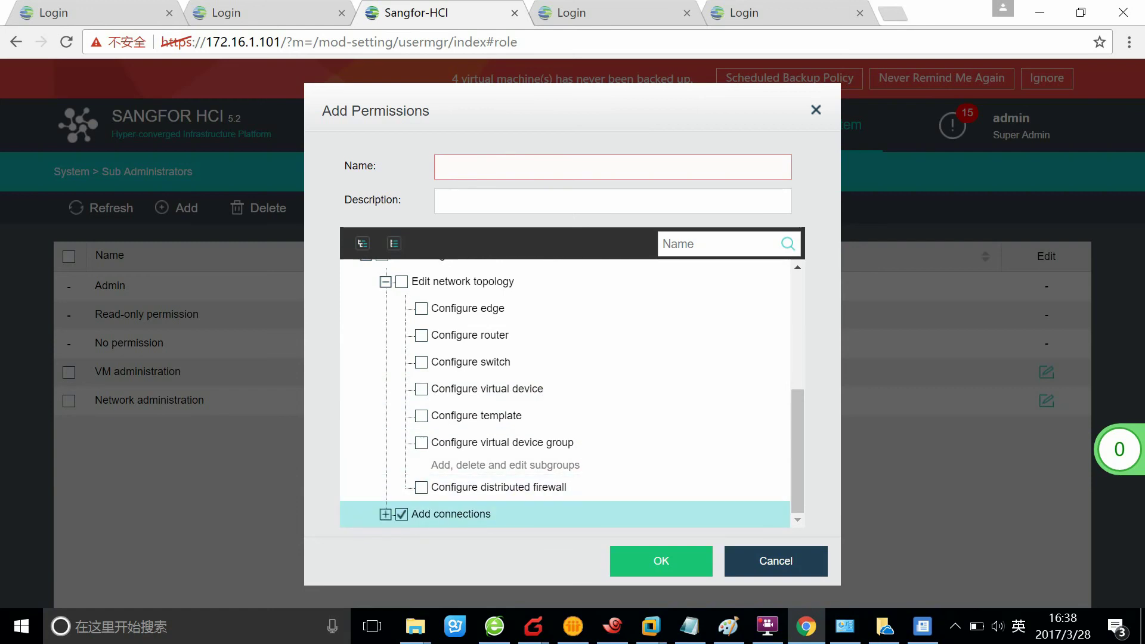
pyautogui.click(385, 515)
pyautogui.scroll(-3, 639, 405)
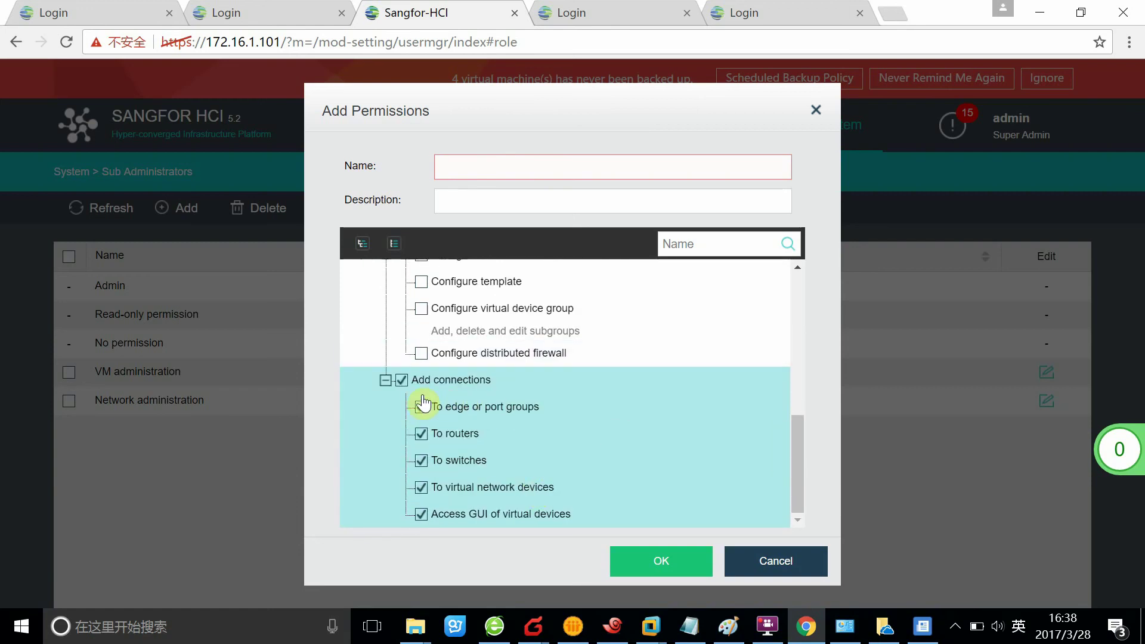
pyautogui.click(401, 380)
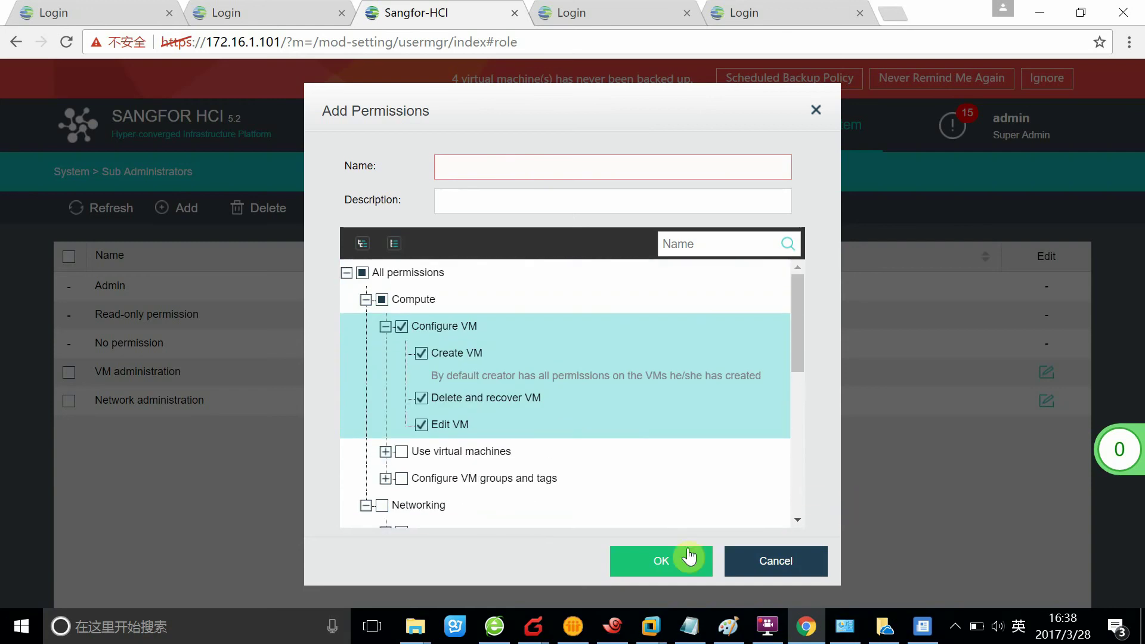
# - Name the role 12 and save it
pyautogui.click(495, 171)
pyautogui.write('12')
pyautogui.click(703, 549)
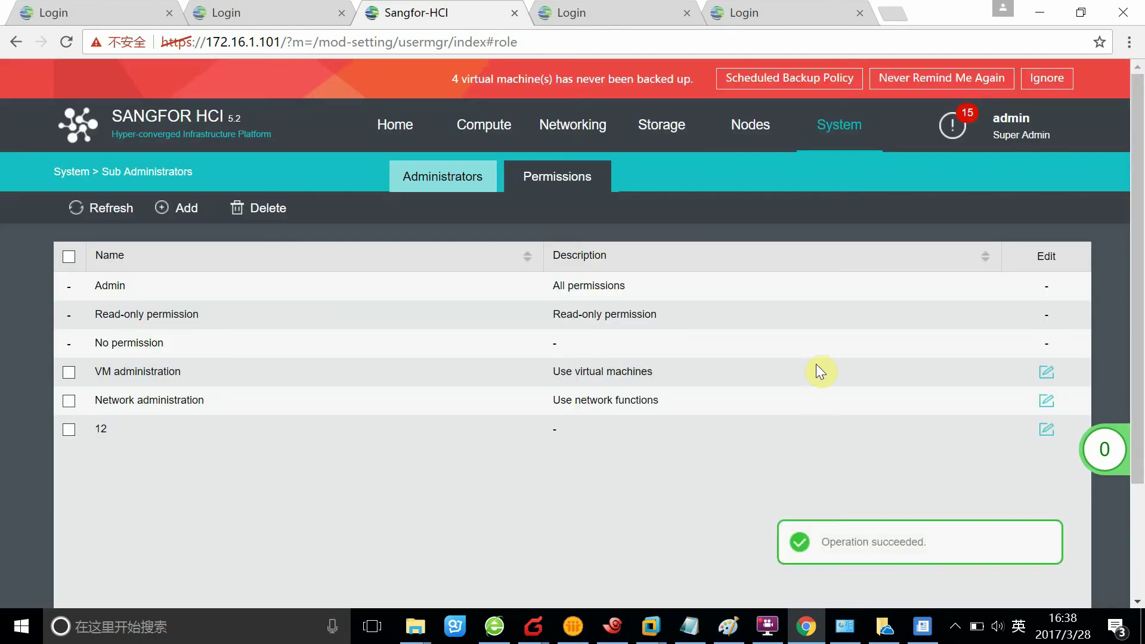